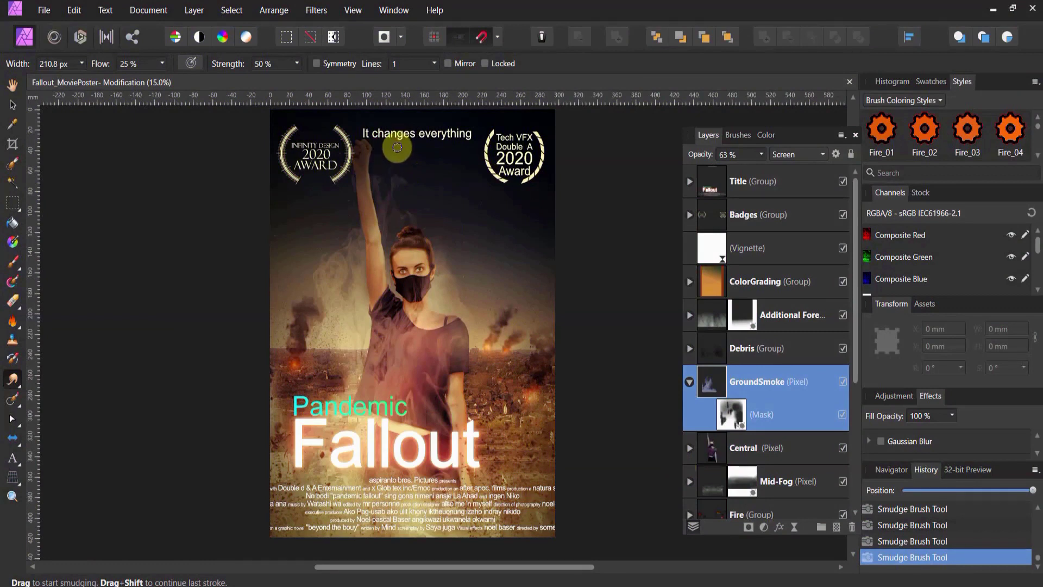
Select the title group and briefly edit the Fallout title text with the Artistic Text tool.
left_click(12, 85)
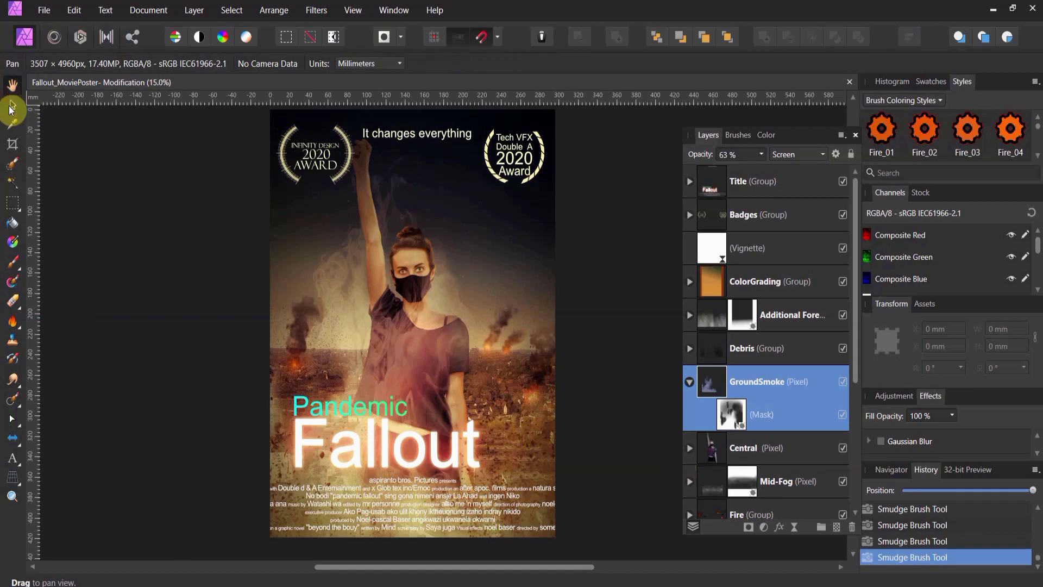
left_click(11, 106)
left_click(386, 435)
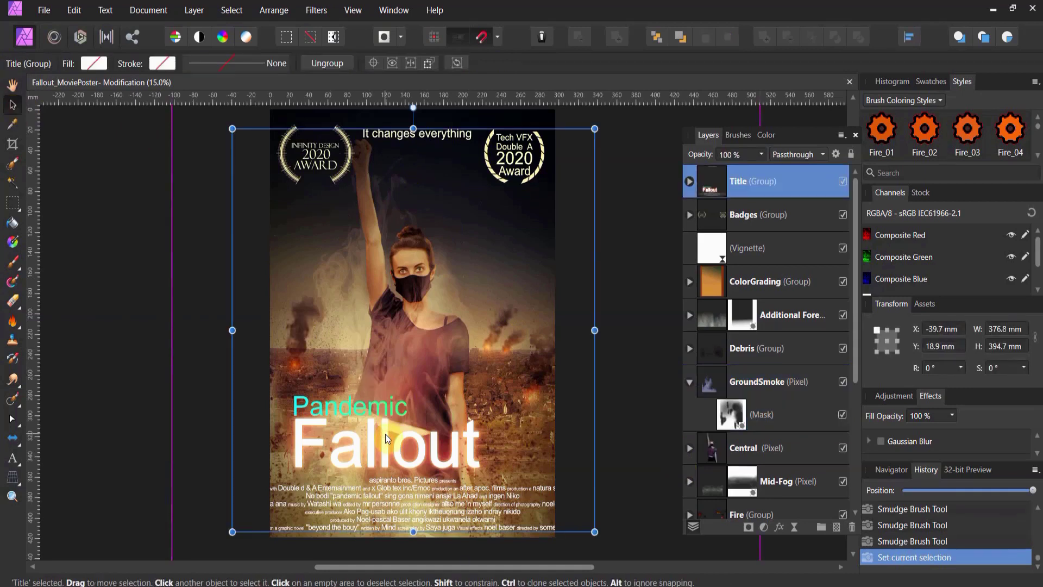
left_click(13, 463)
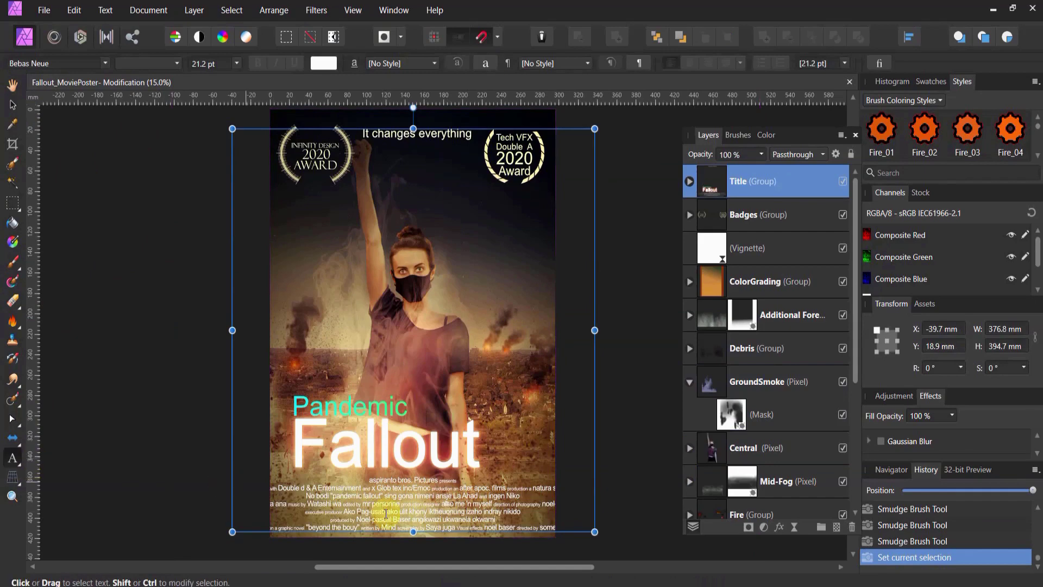
left_click(397, 453)
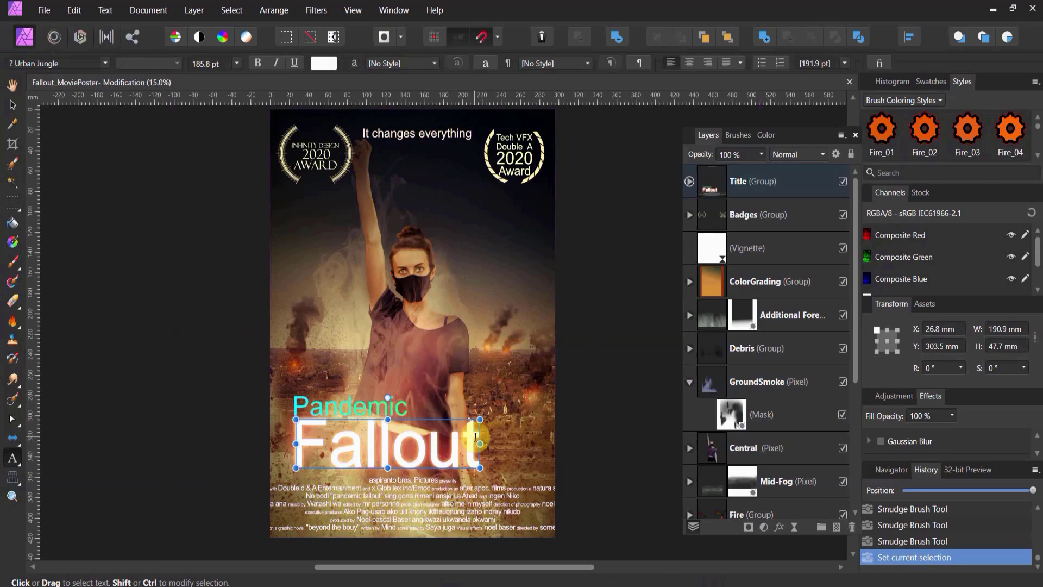
left_click(14, 112)
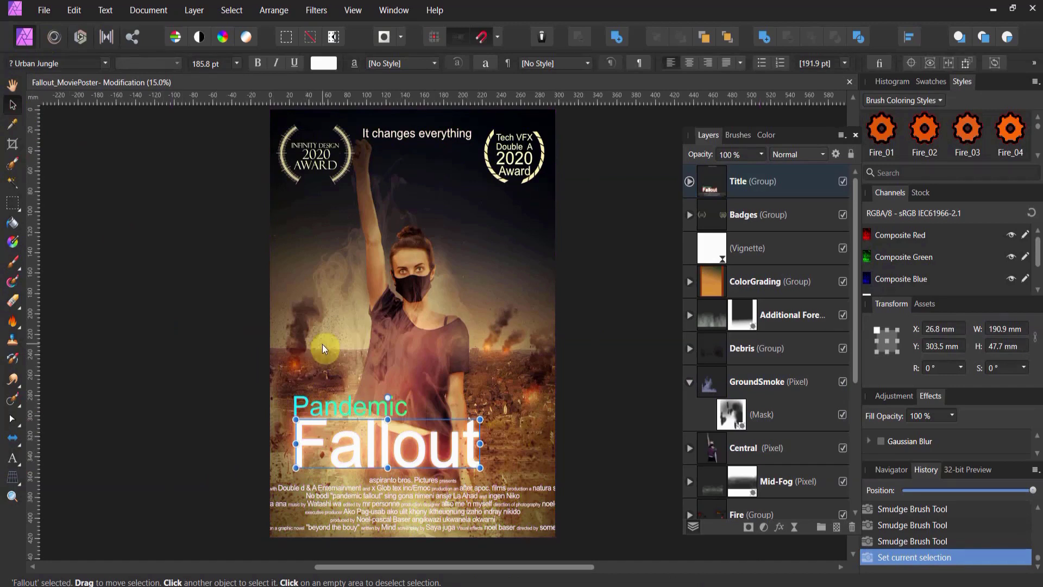
Move the 'It changes everything' tagline down and set it in BarberinoRR.
left_click(393, 138)
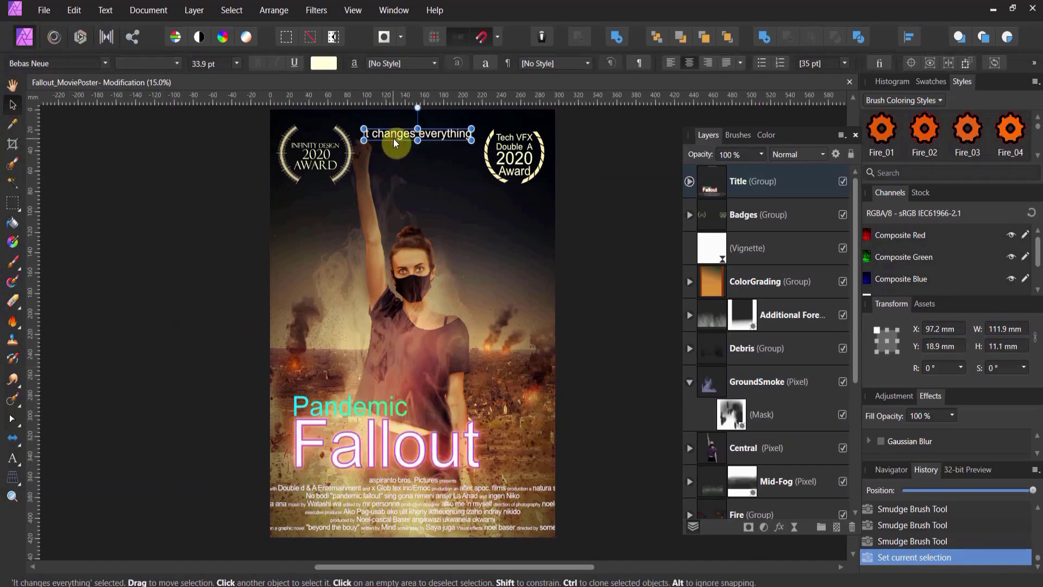
left_click_drag(403, 136, 403, 159)
double_click(403, 159)
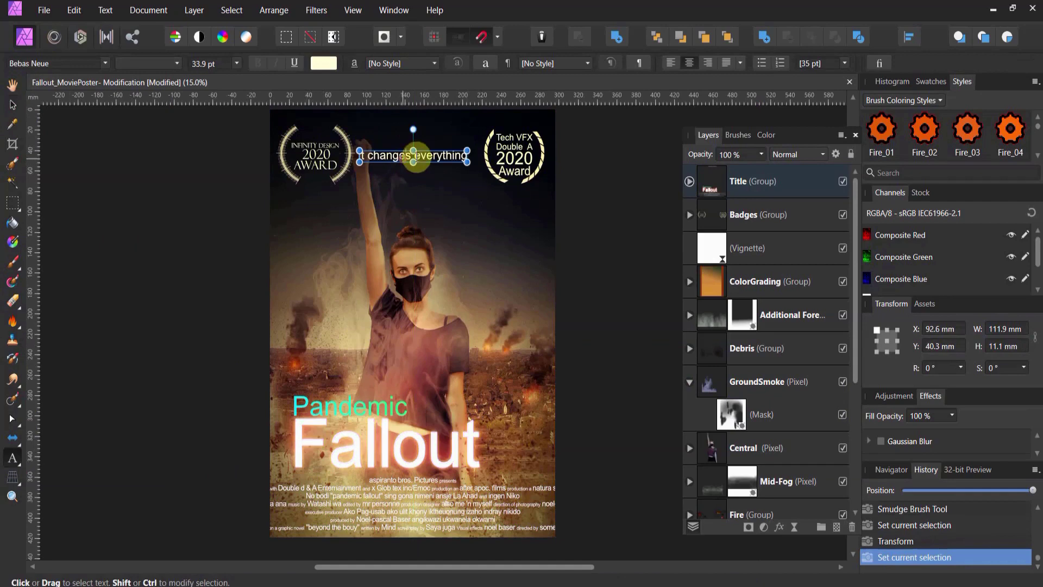
left_click_drag(468, 156, 451, 156)
left_click(343, 157, "shift")
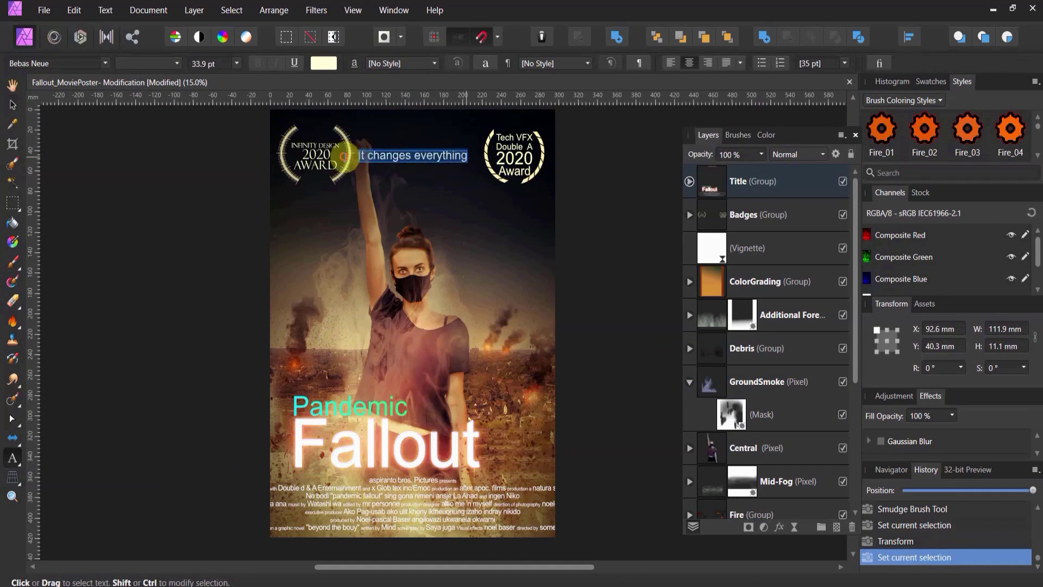
left_click(105, 61)
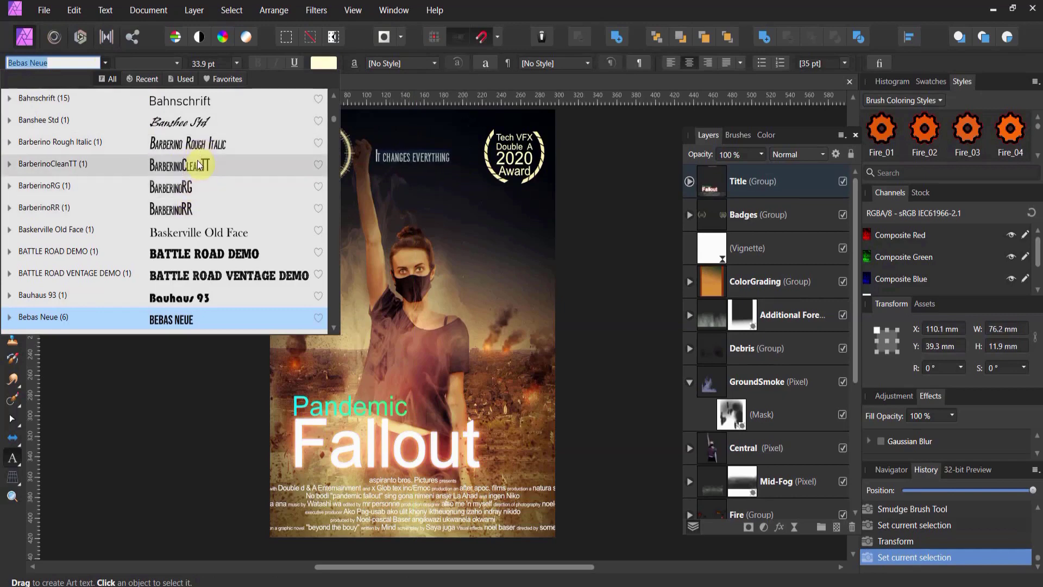
left_click(191, 205)
Enlarge the tagline below the badges, switch it to BarberinoRG and fit it to the poster.
left_click_drag(446, 164, 616, 238)
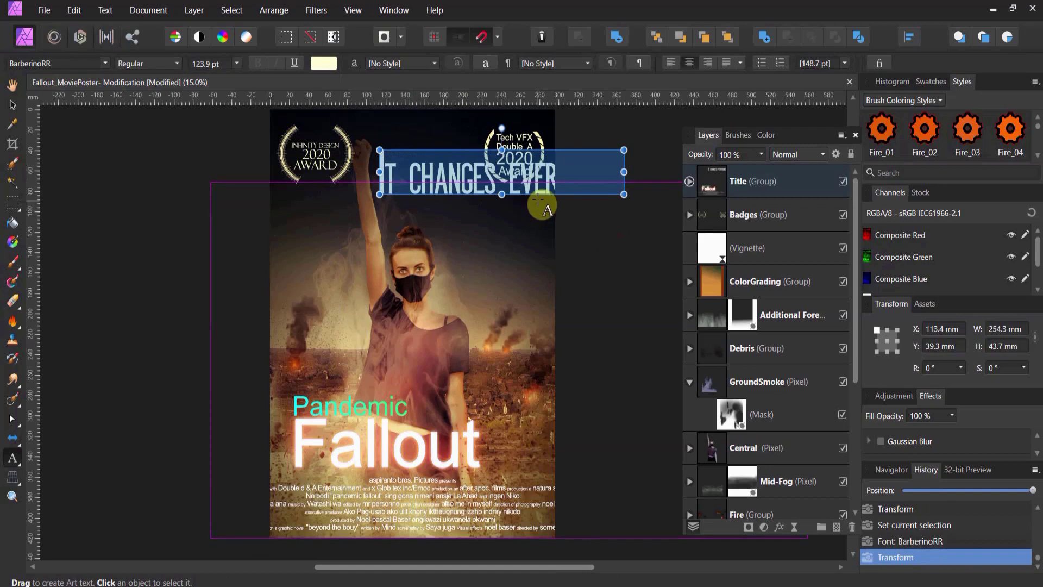
left_click_drag(539, 199, 440, 232)
left_click(470, 213)
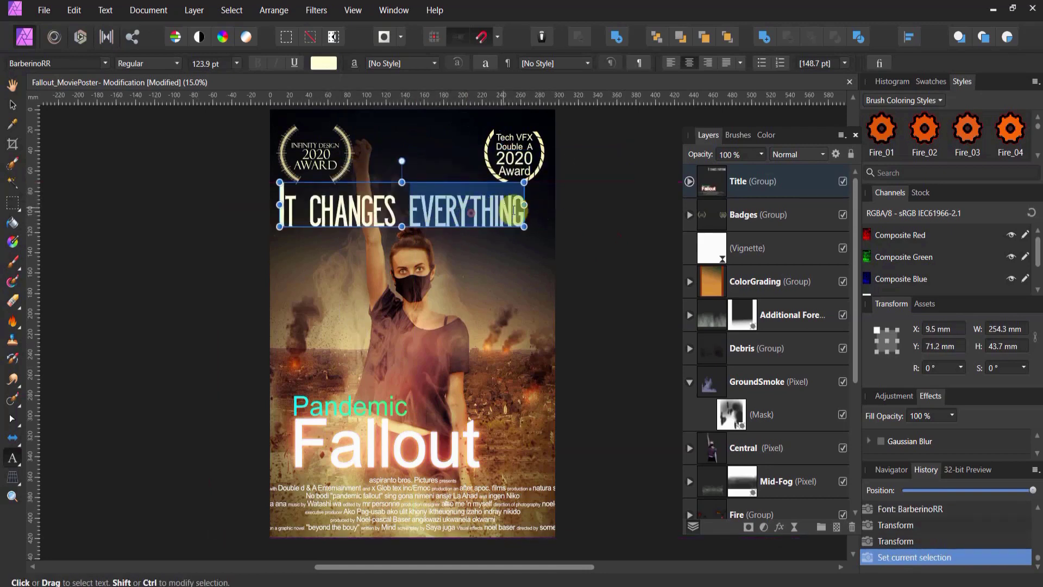
left_click_drag(524, 208, 143, 90)
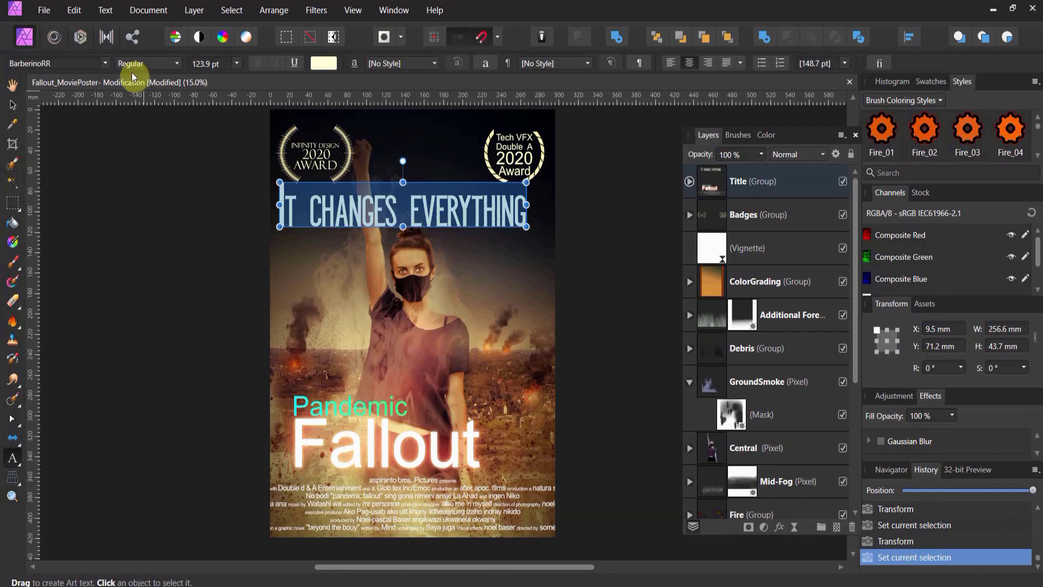
left_click(102, 67)
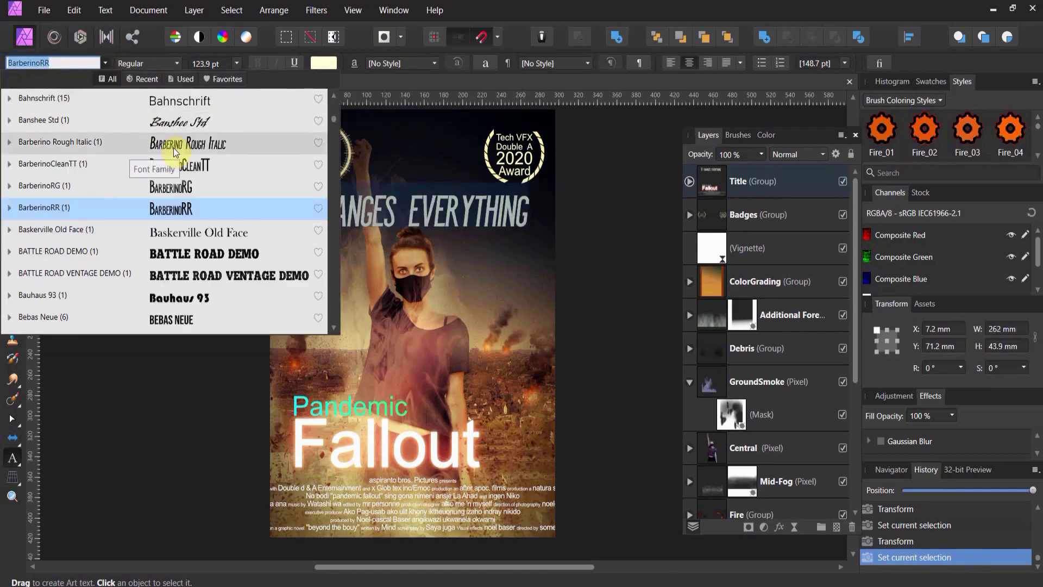
left_click(190, 186)
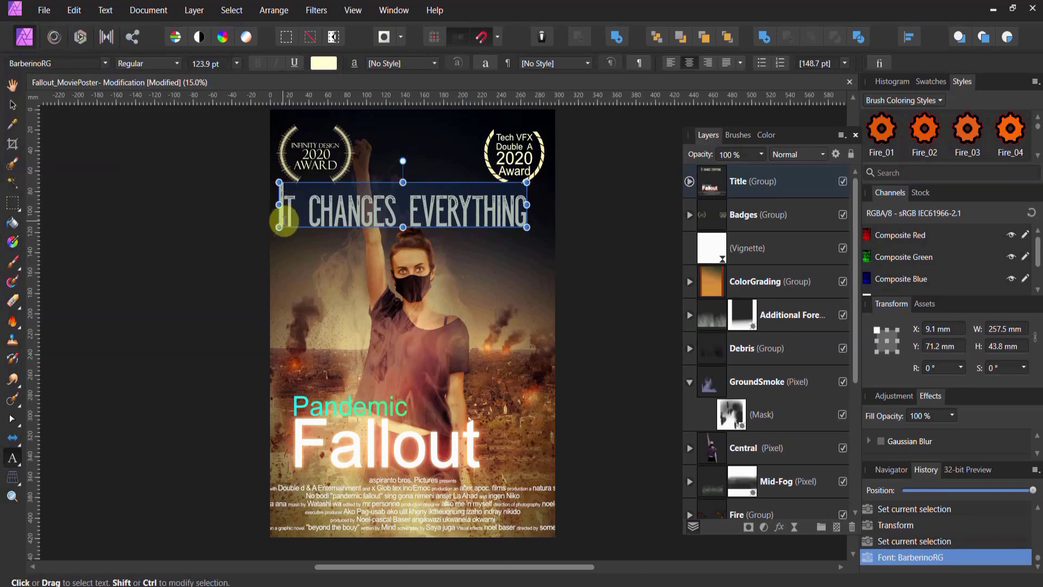
left_click_drag(279, 227, 447, 227)
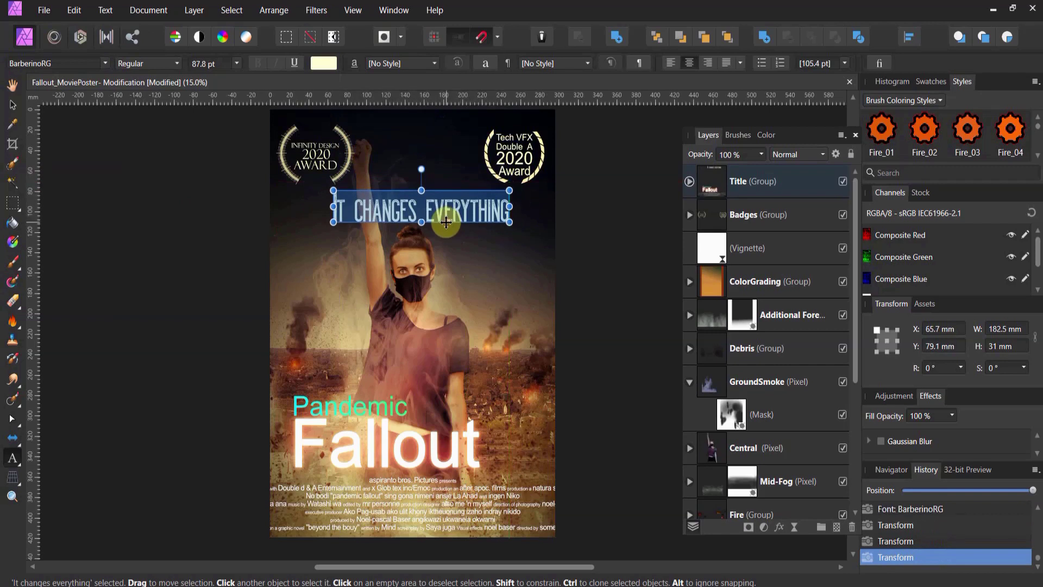
Select the tagline inside the title group and nudge it into a centred position.
left_click(12, 104)
left_click(116, 161)
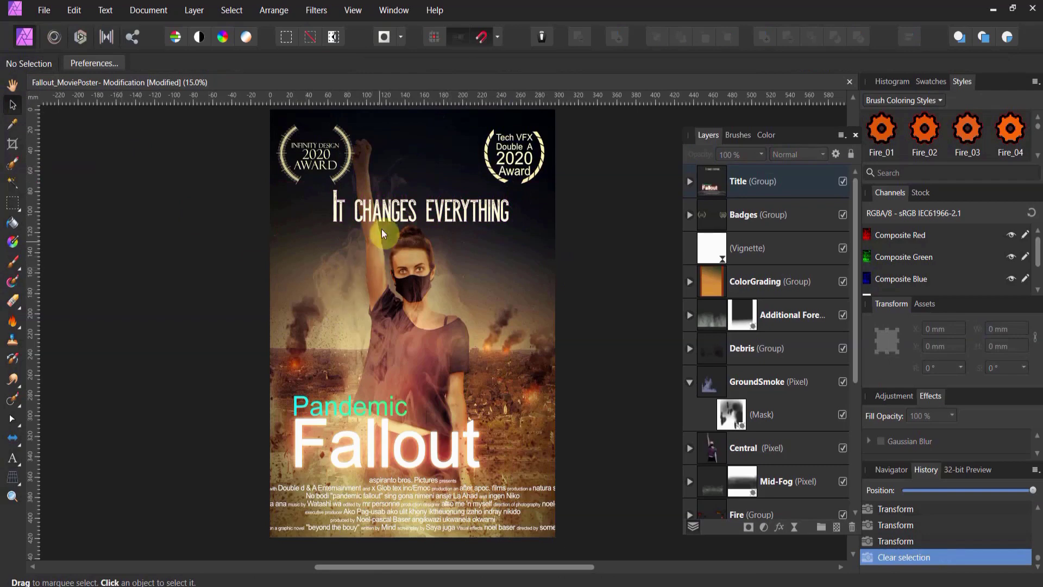
left_click(396, 211)
double_click(396, 210)
mouse_move(397, 209)
left_mouse_down()
mouse_move(379, 215)
mouse_move(405, 207)
left_mouse_up()
Set the whole Fallout title in the By the way font.
left_click(623, 278)
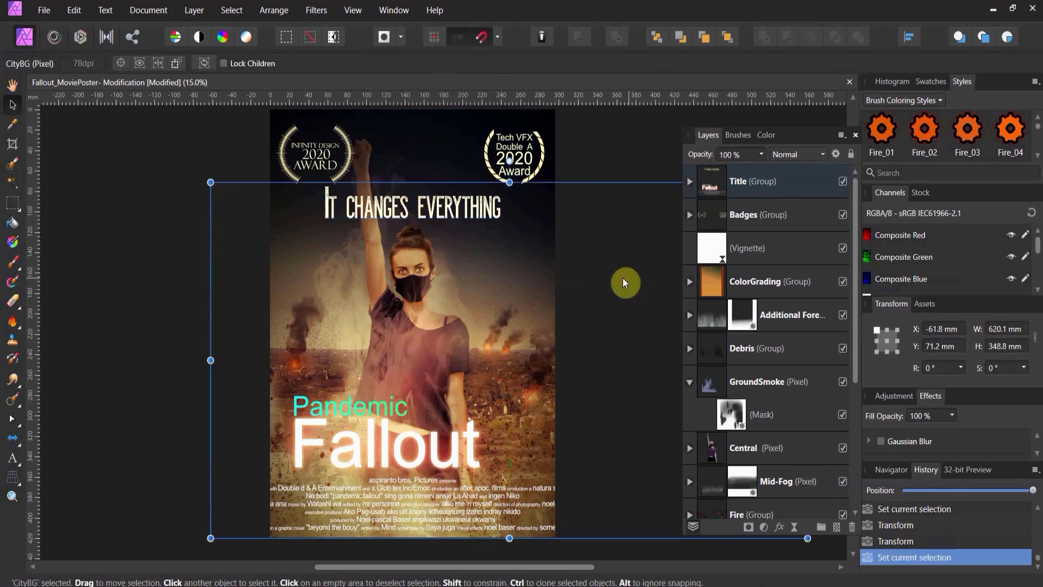
double_click(386, 429)
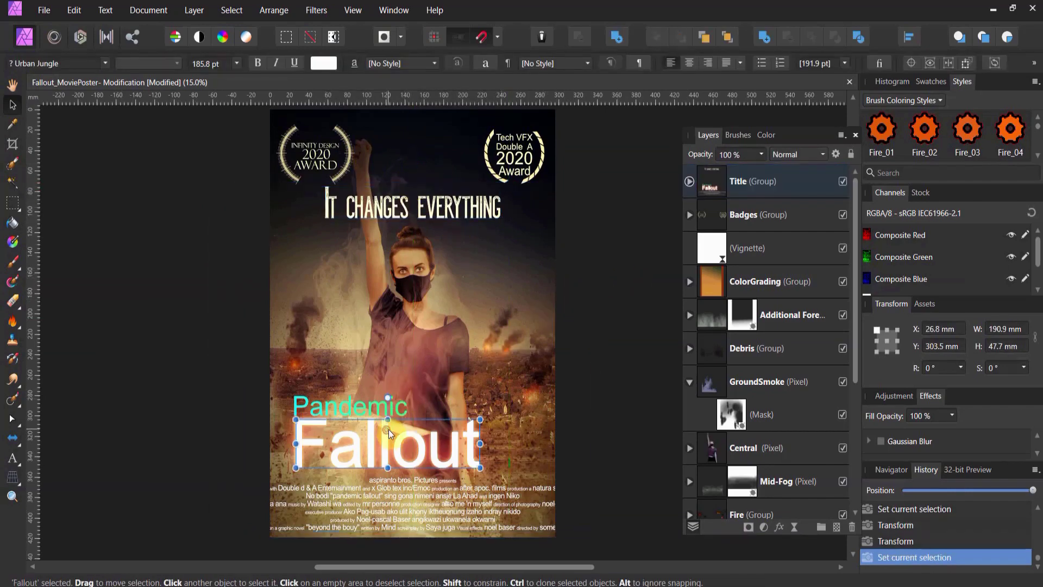
key("ctrl+a")
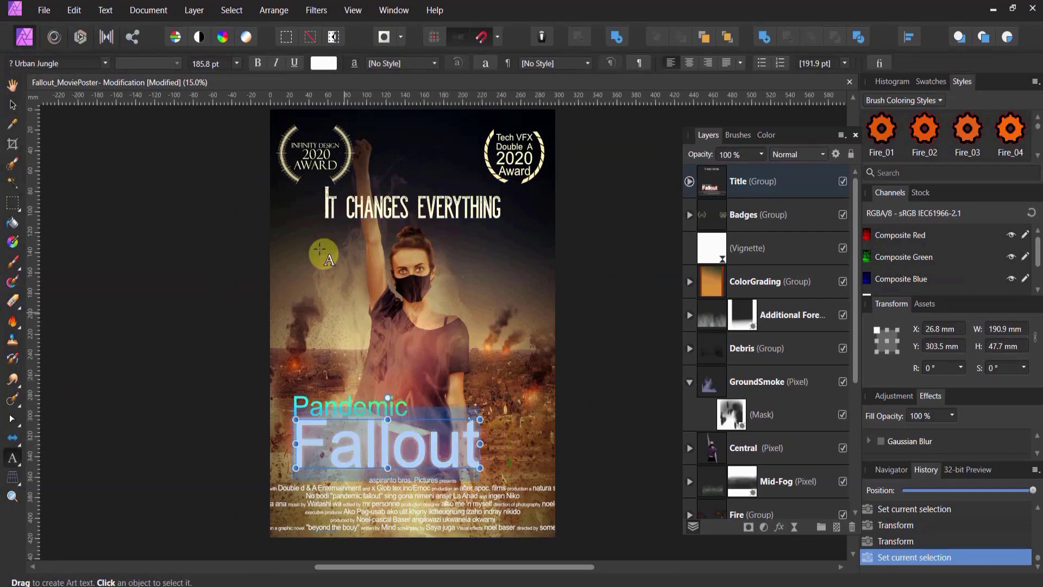
left_click(104, 61)
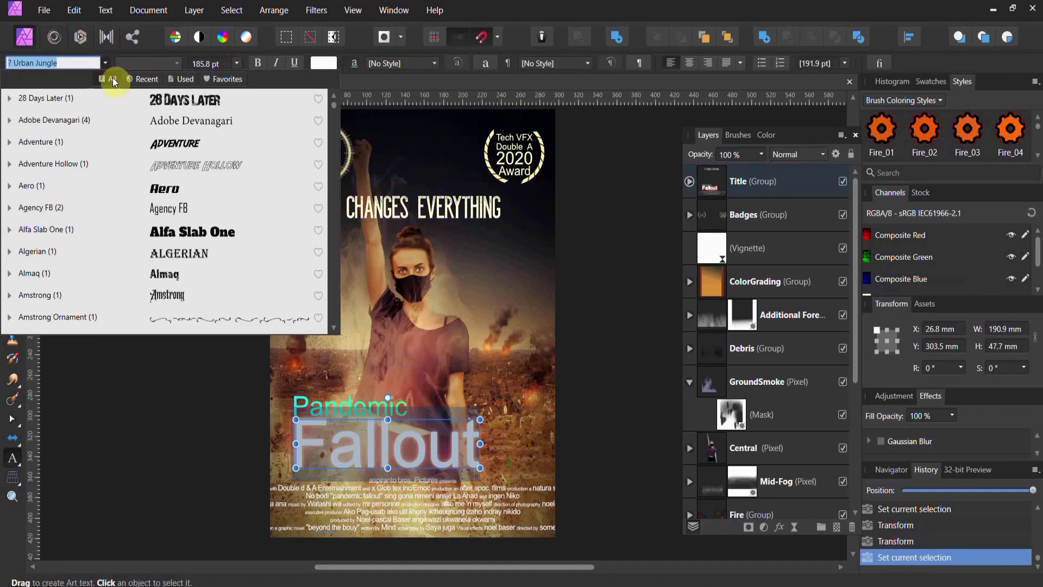
scroll(181, 157, "down", 1)
scroll(181, 158, "down", 5)
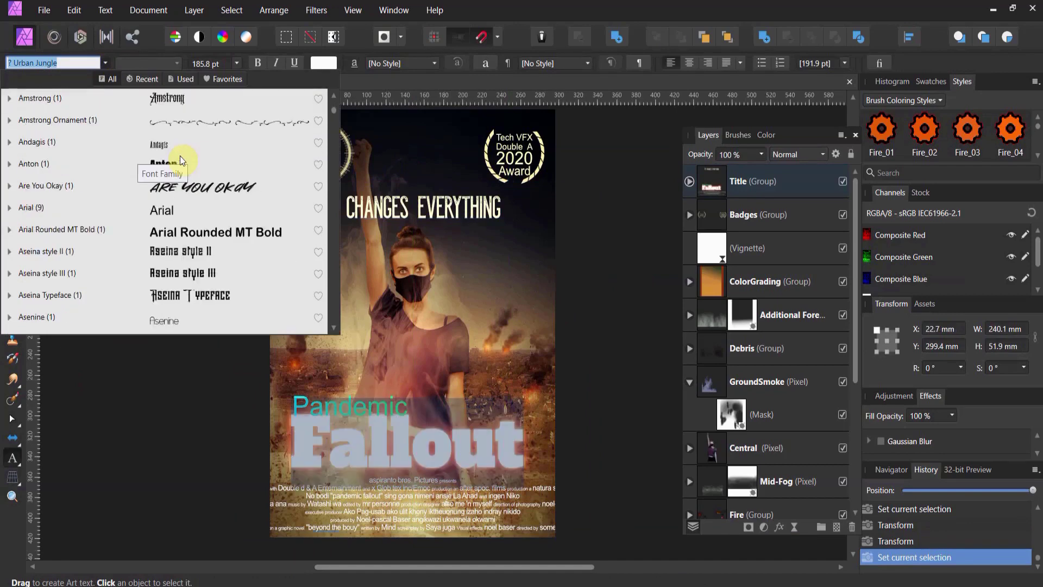
scroll(181, 158, "down", 8)
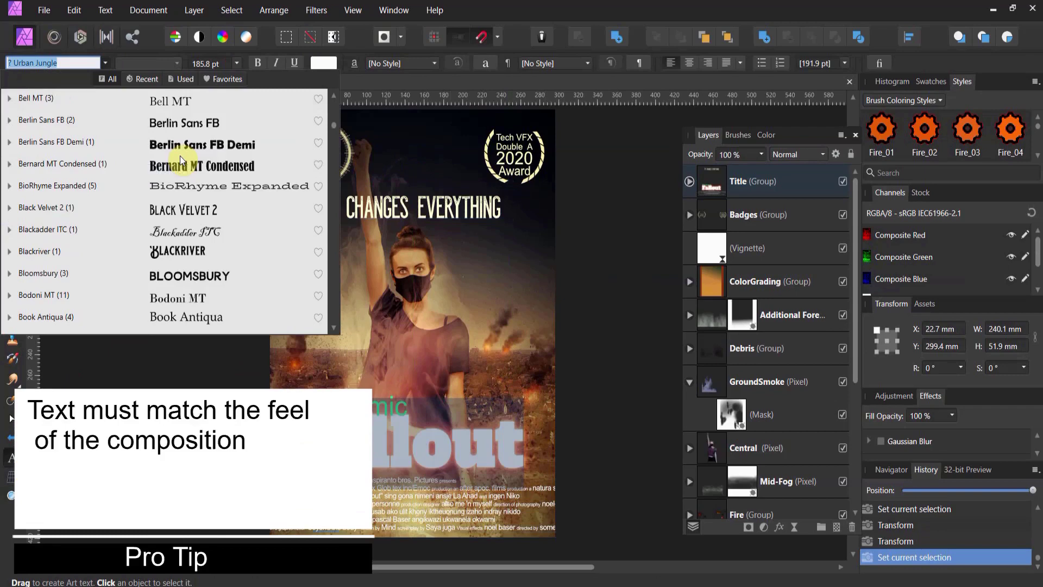
scroll(180, 156, "down", 1)
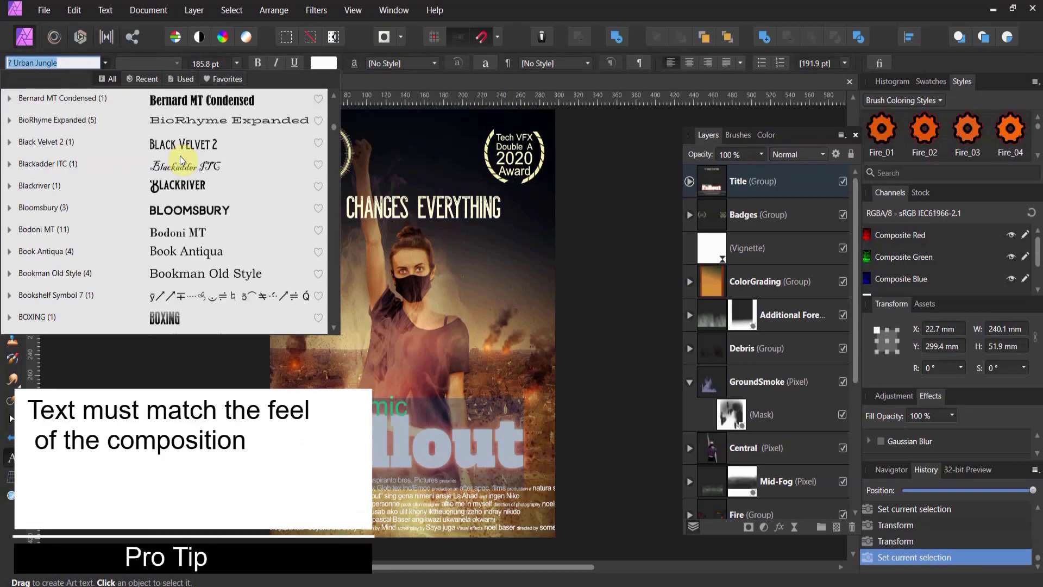
scroll(181, 156, "down", 3)
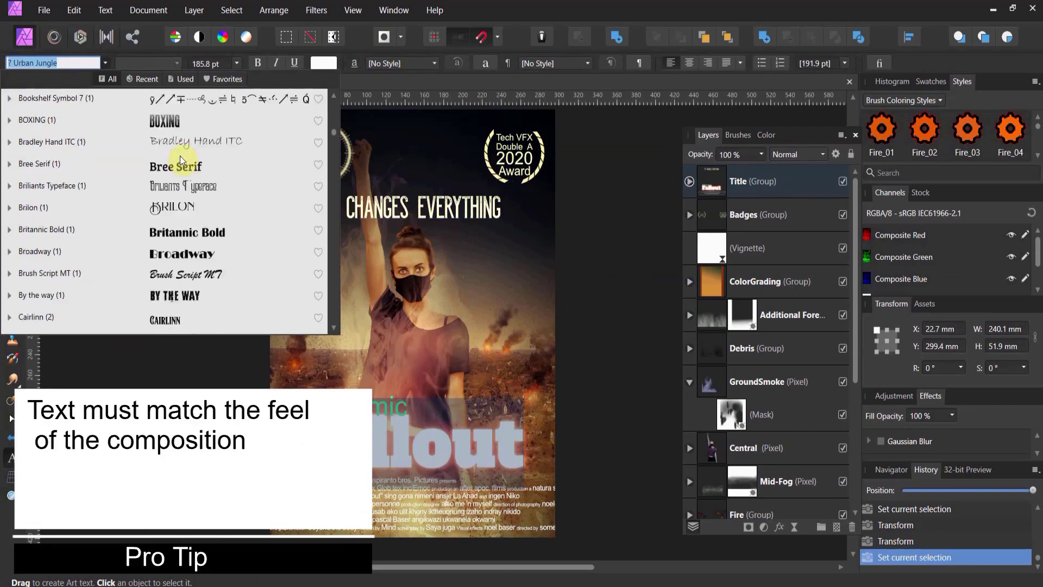
scroll(181, 155, "down", 1)
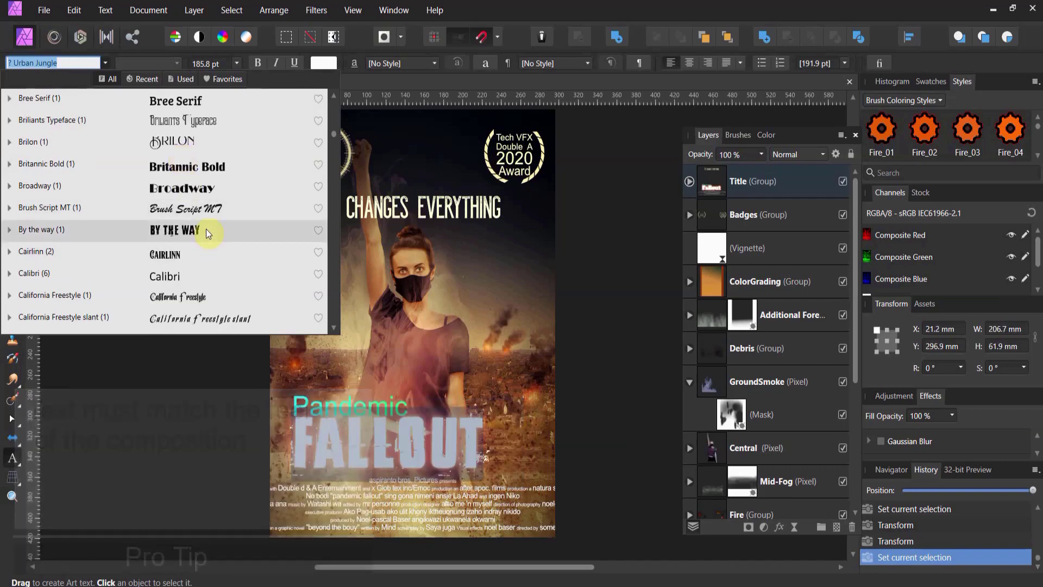
left_click(206, 229)
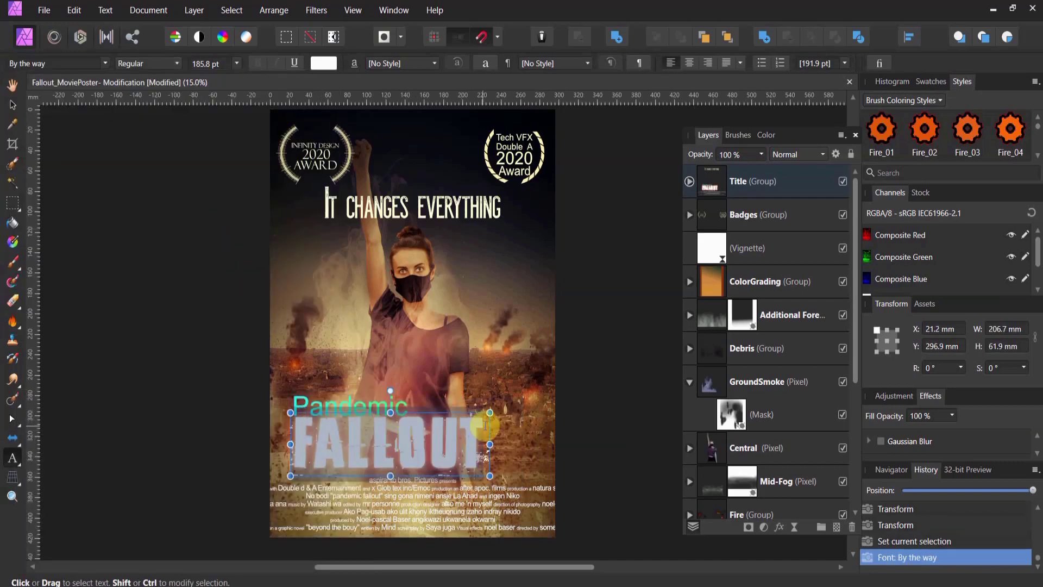
Enlarge FALLOUT to 237.9 pt and fill it black.
left_click_drag(489, 412, 533, 433)
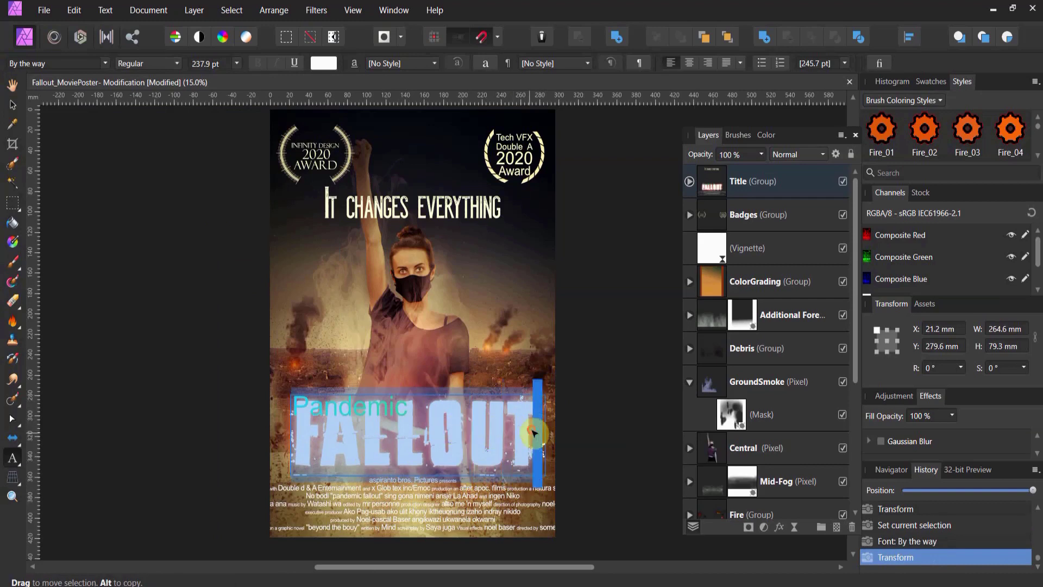
left_click(533, 433)
double_click(526, 430)
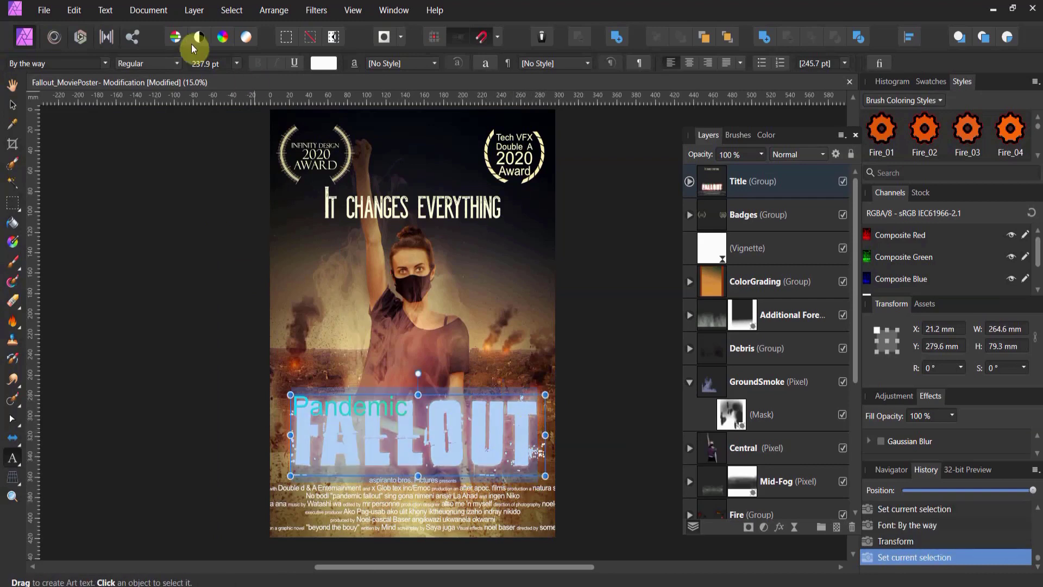
left_click(309, 64)
left_click_drag(315, 155, 285, 122)
Shift the FALLOUT title slightly left onto the centre guide.
left_click(12, 105)
left_click(47, 145)
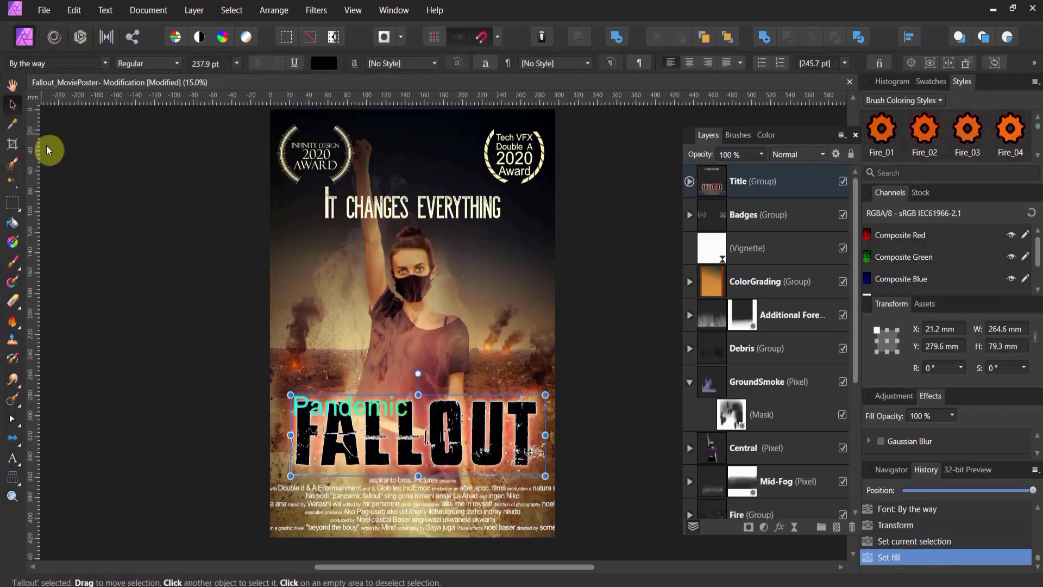
left_click(381, 425)
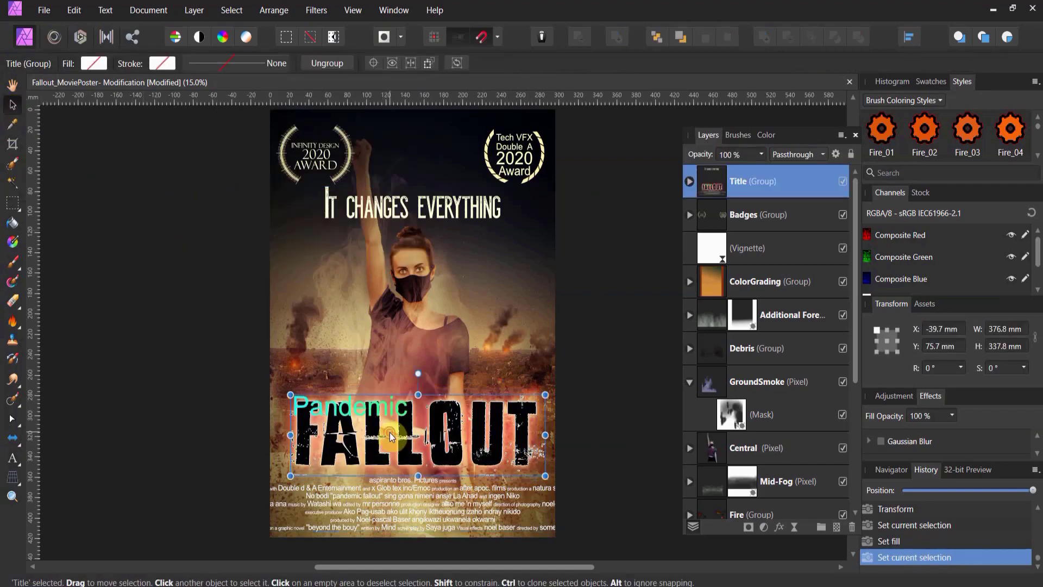
left_click(389, 432)
left_click_drag(412, 444, 589, 365)
left_click(392, 412)
left_click(523, 437)
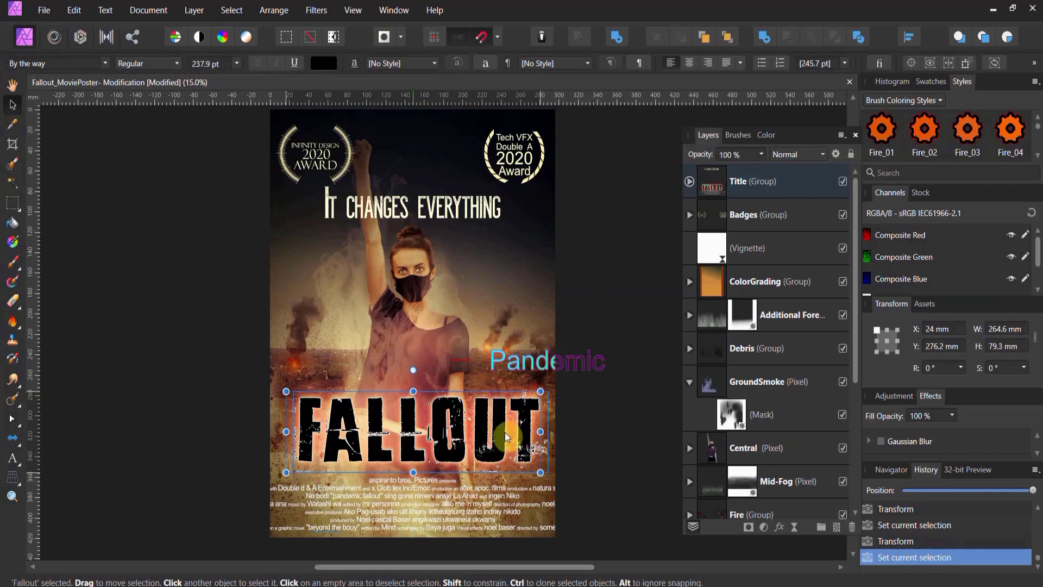
left_click_drag(515, 438, 507, 437)
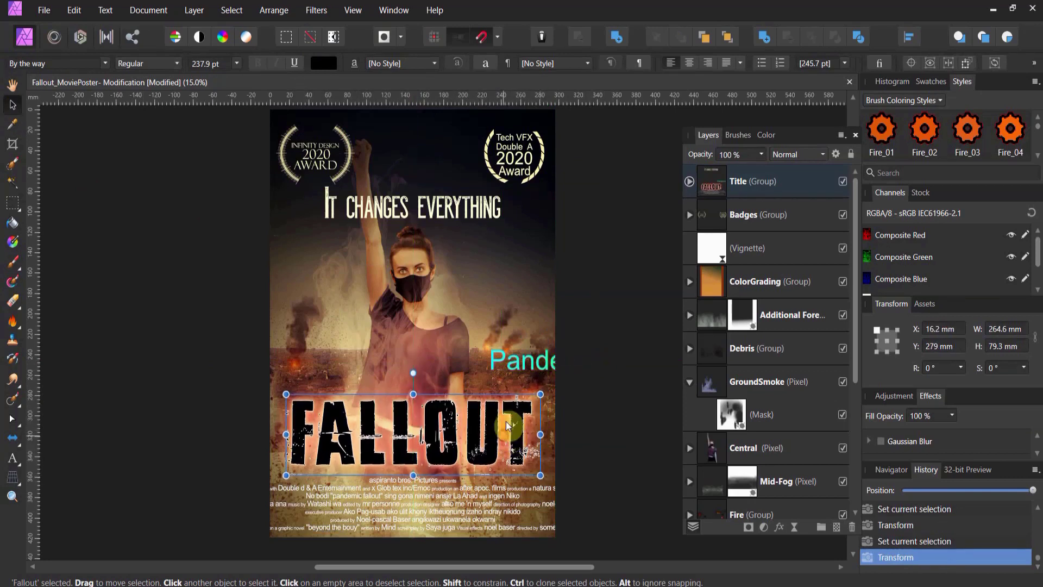
Place Pandemic centred just above FALLOUT and select the word for editing.
left_click(530, 362)
left_click_drag(530, 362, 390, 376)
key("t")
left_click_drag(458, 369, 302, 372)
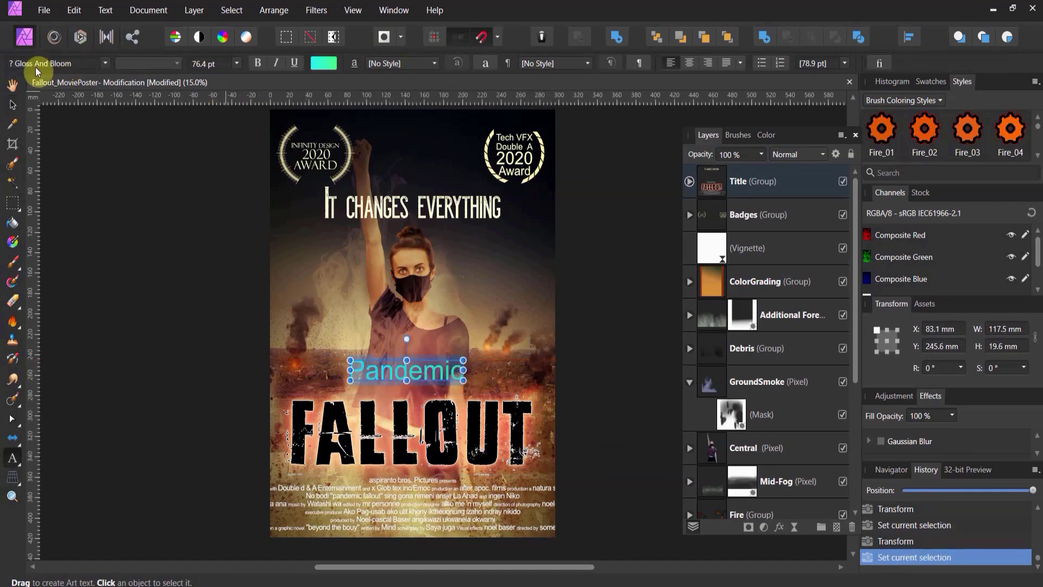
Choose Destroy Earth BB from the font family list for the word Pandemic.
left_click(102, 65)
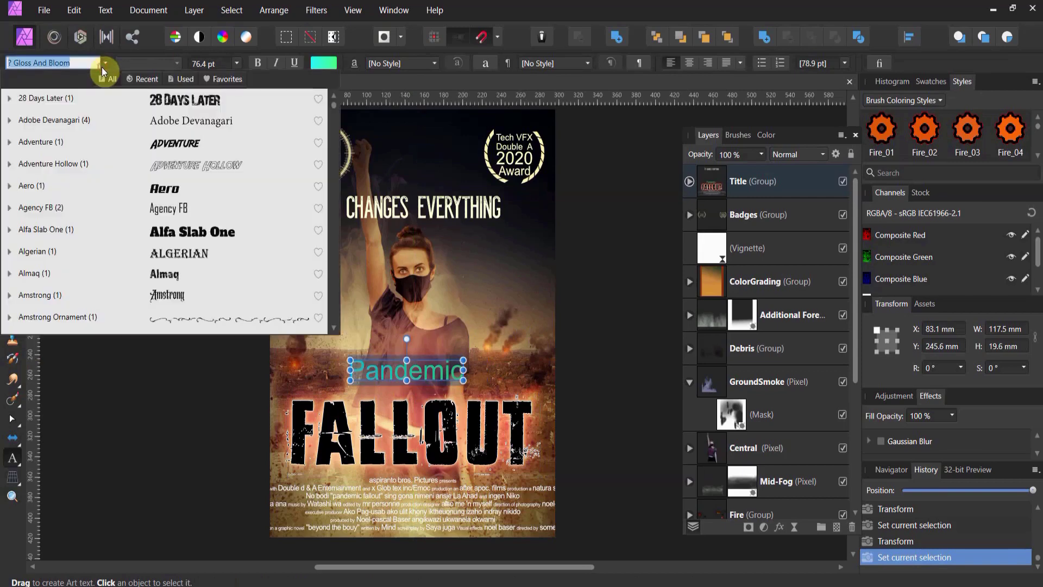
scroll(130, 125, "down", 3)
scroll(173, 168, "down", 12)
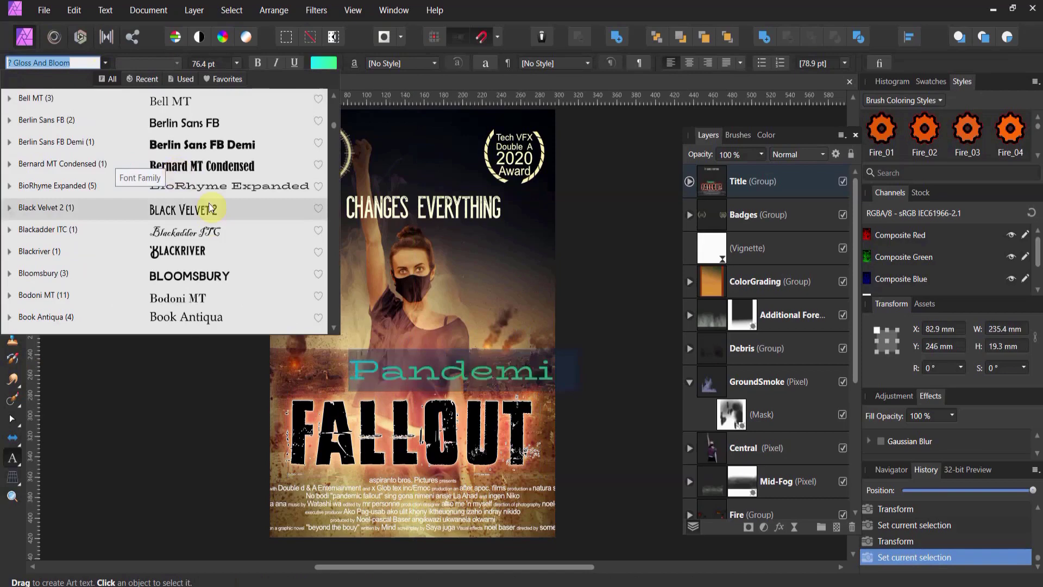
scroll(209, 239, "down", 7)
scroll(208, 239, "down", 8)
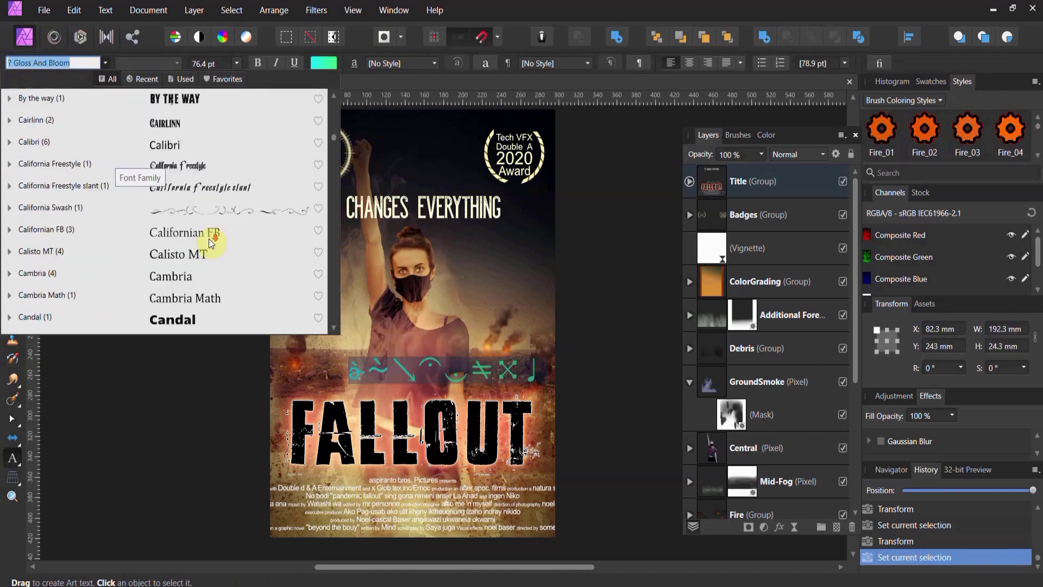
scroll(209, 239, "down", 8)
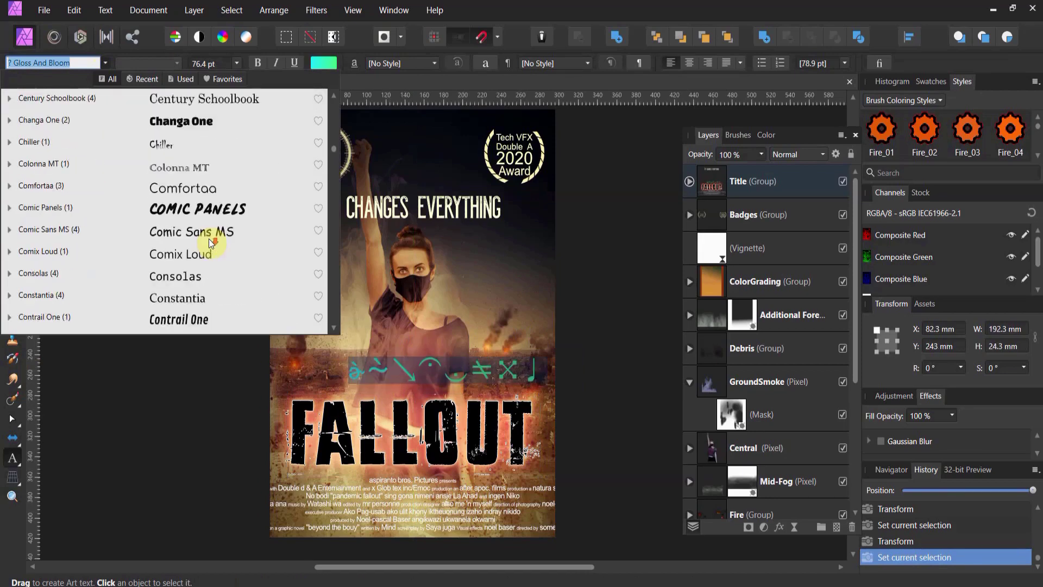
scroll(209, 239, "down", 3)
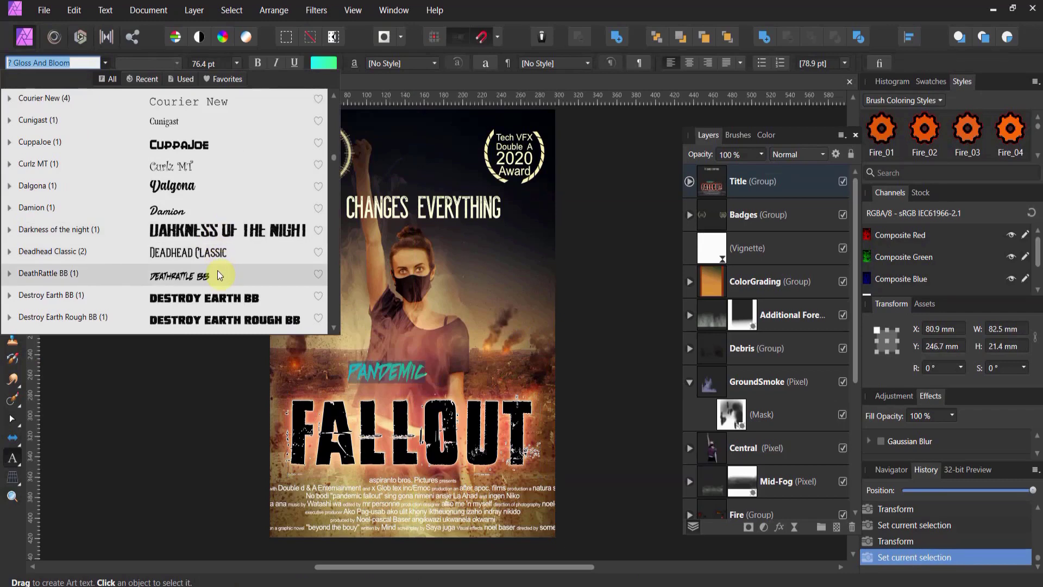
scroll(217, 273, "down", 2)
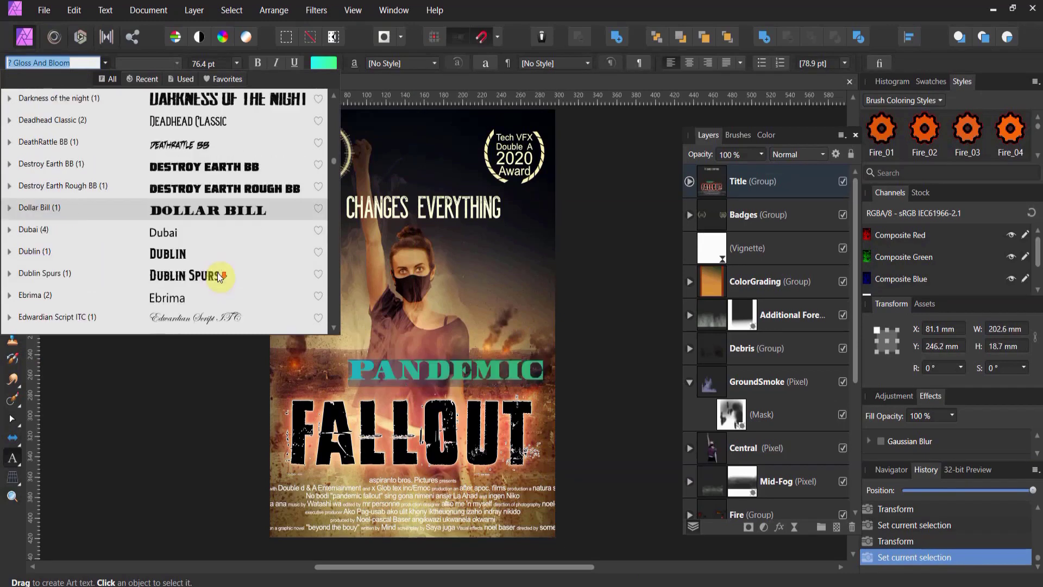
left_click(249, 174)
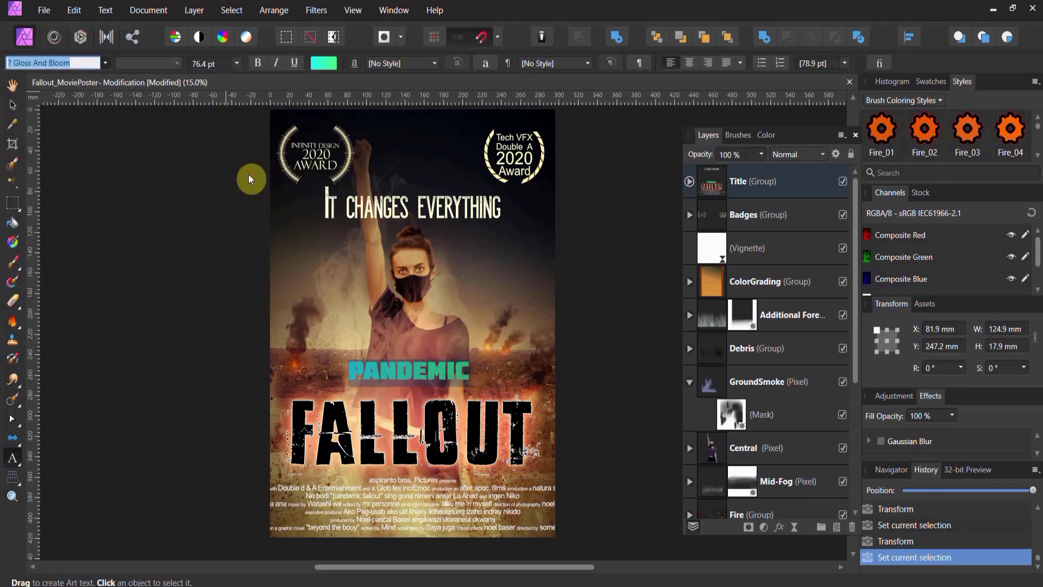
Replace PANDEMIC's teal gradient fill with a solid black colour.
left_click(318, 65)
left_click(291, 194)
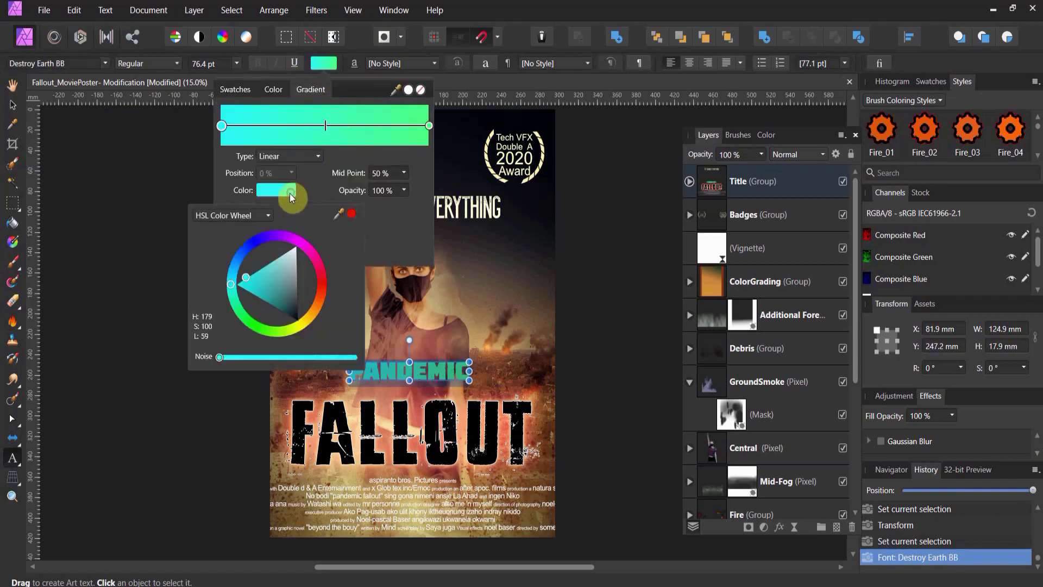
left_click_drag(288, 286, 299, 342)
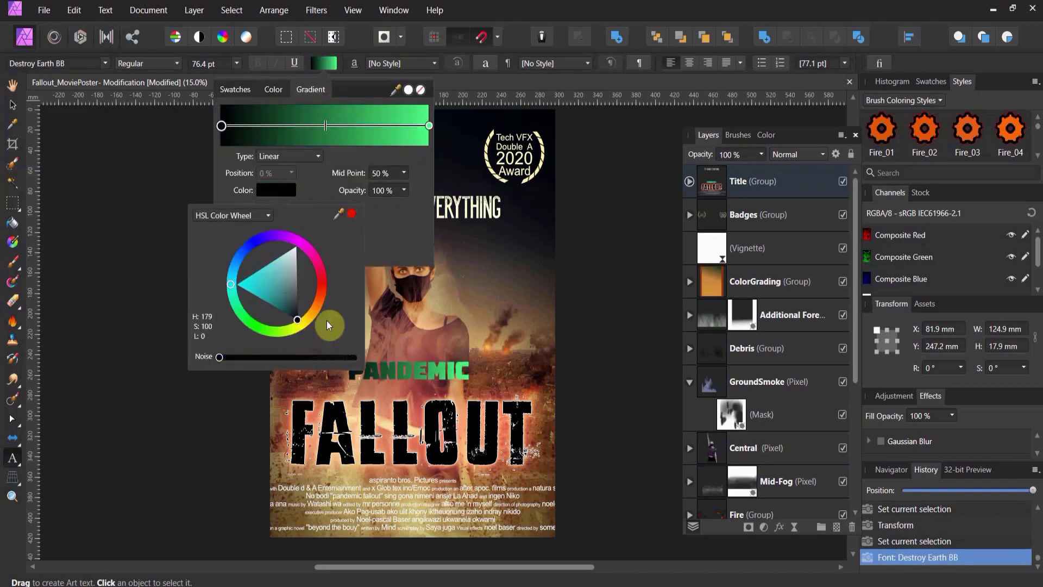
left_click(273, 90)
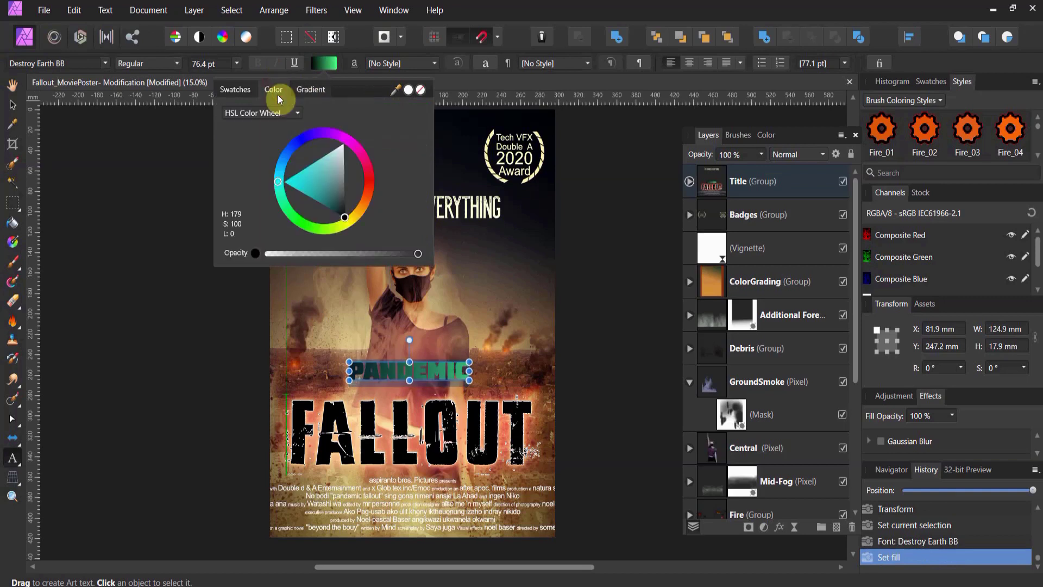
left_click_drag(341, 209, 361, 249)
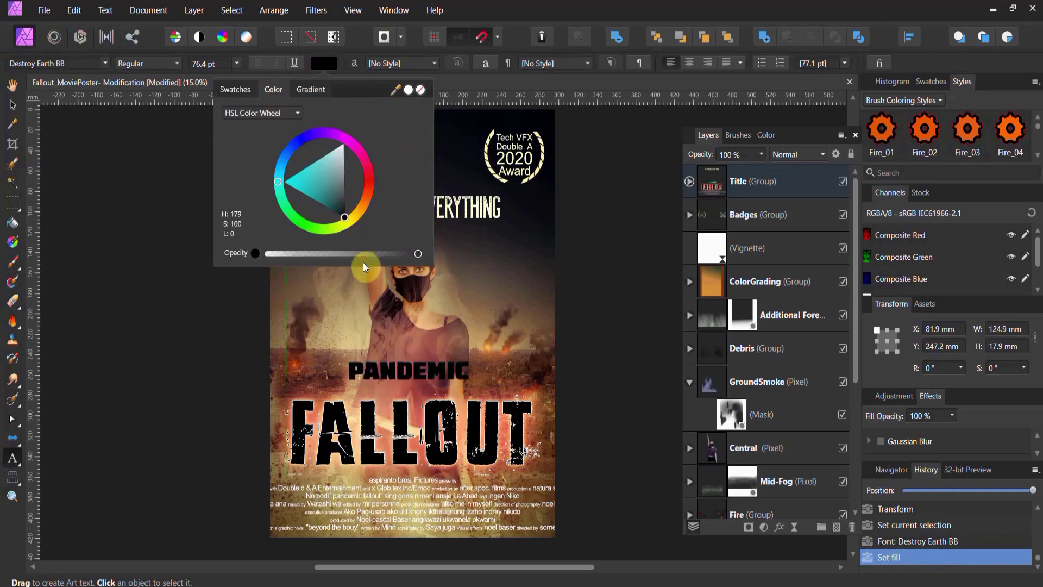
left_click(12, 105)
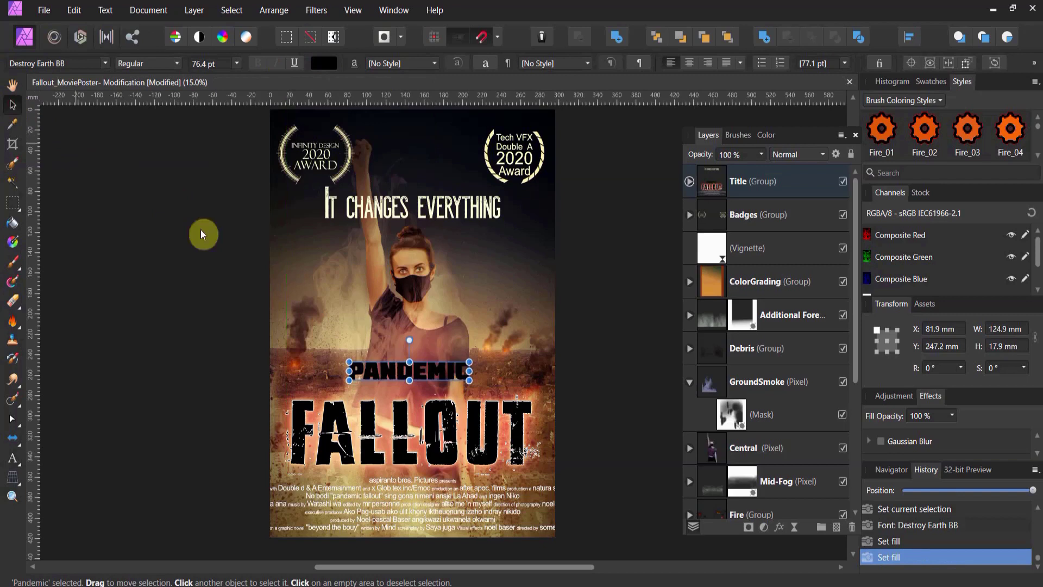
Select the FALLOUT text layer and float the Styles panel.
left_click(458, 414)
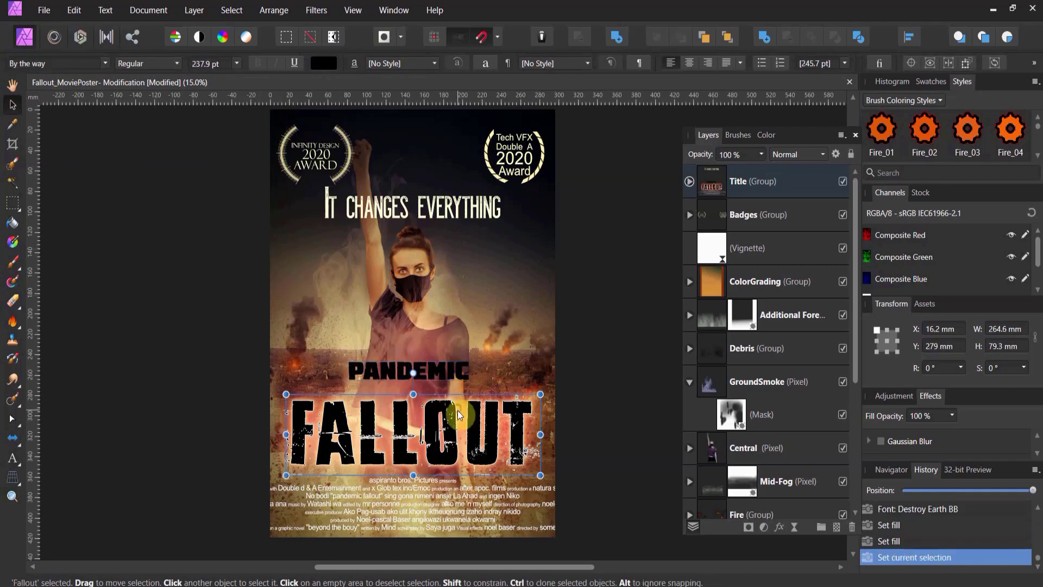
left_click(689, 181)
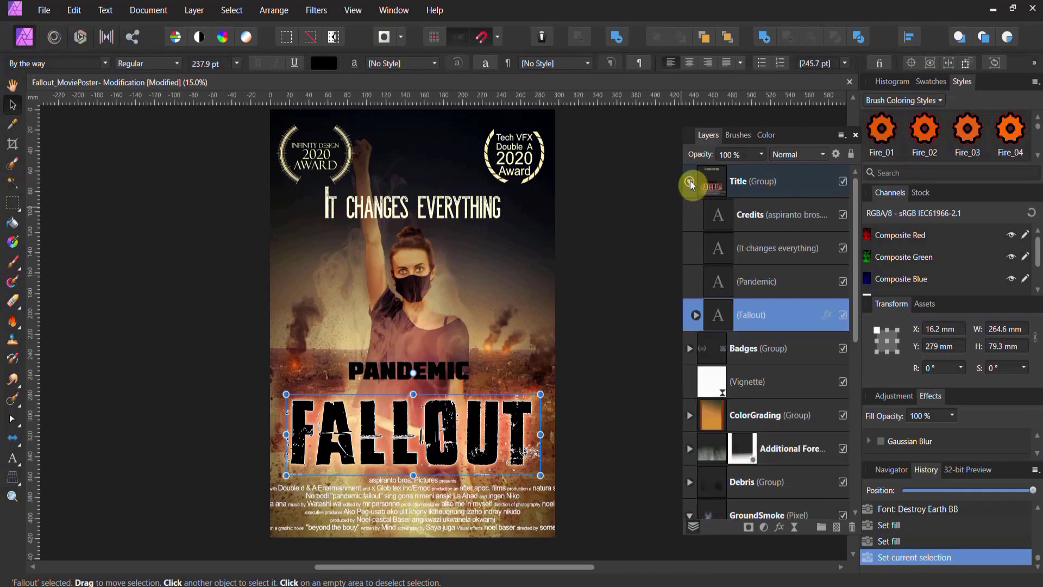
left_click(696, 315)
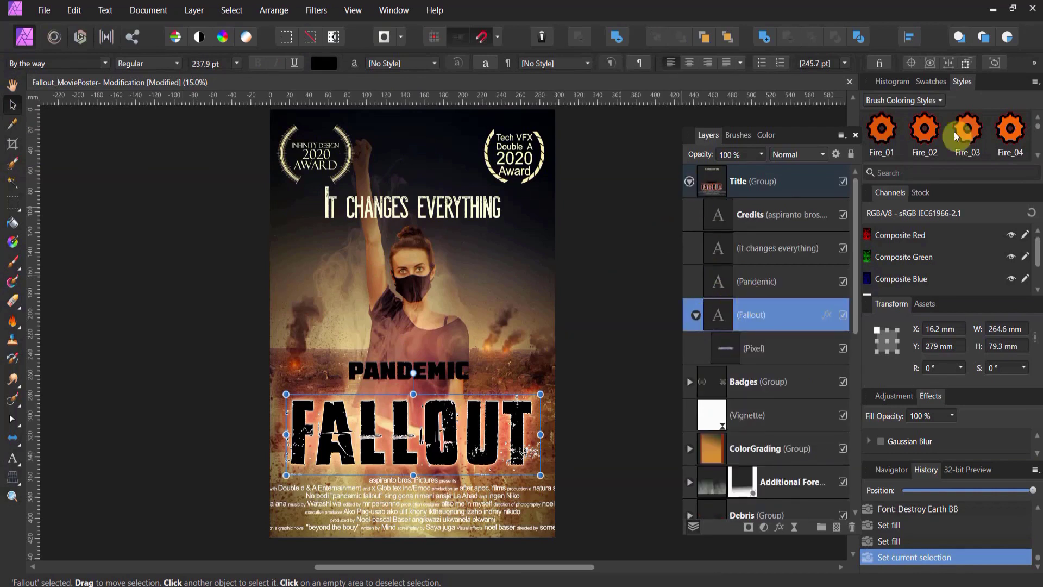
left_click_drag(965, 84, 575, 158)
Add the Unnamed 2 style category and save FALLOUT's look as Style 1.
left_click(704, 151)
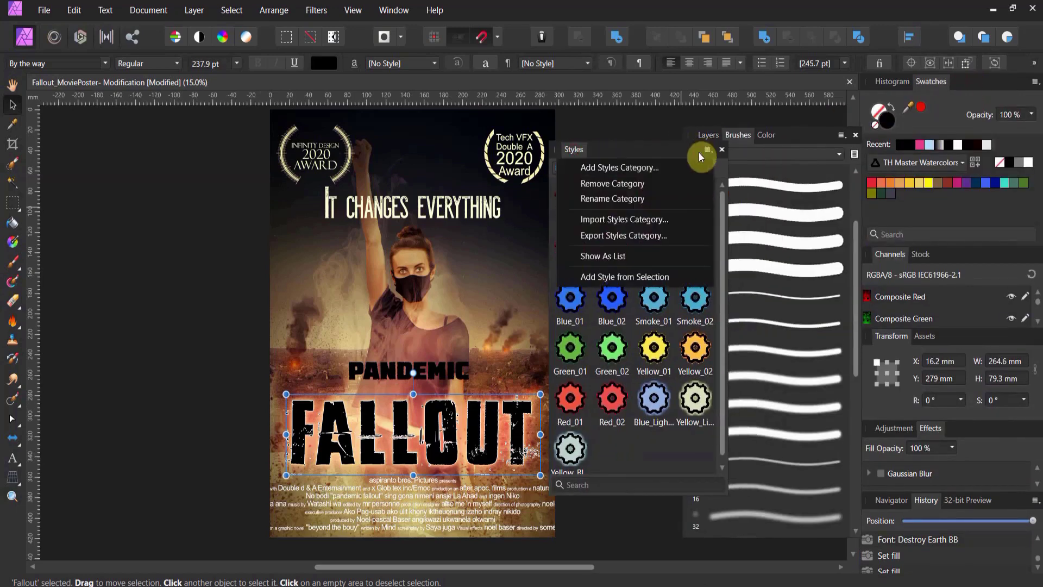
left_click(656, 184)
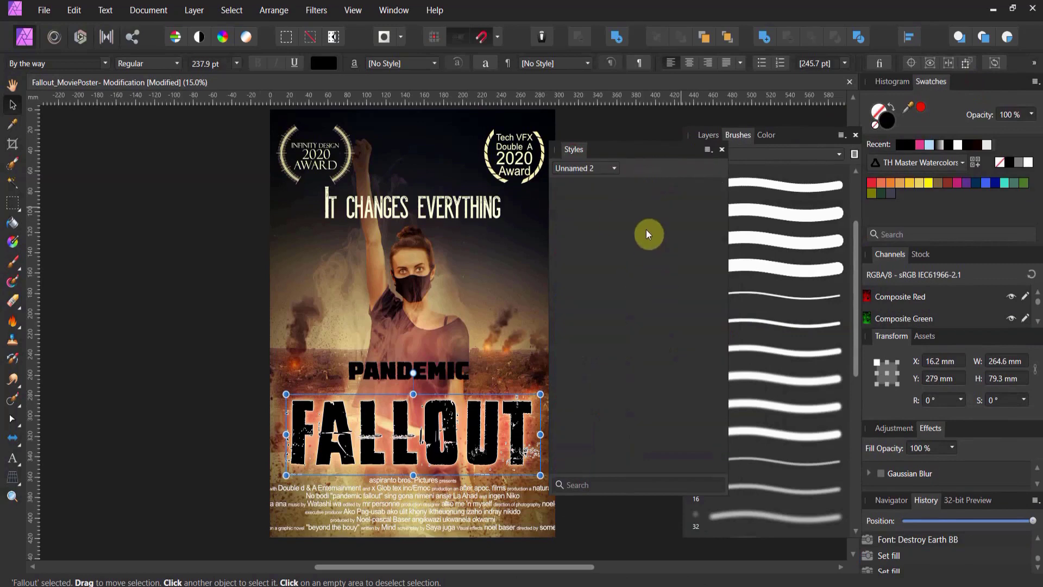
left_click(707, 149)
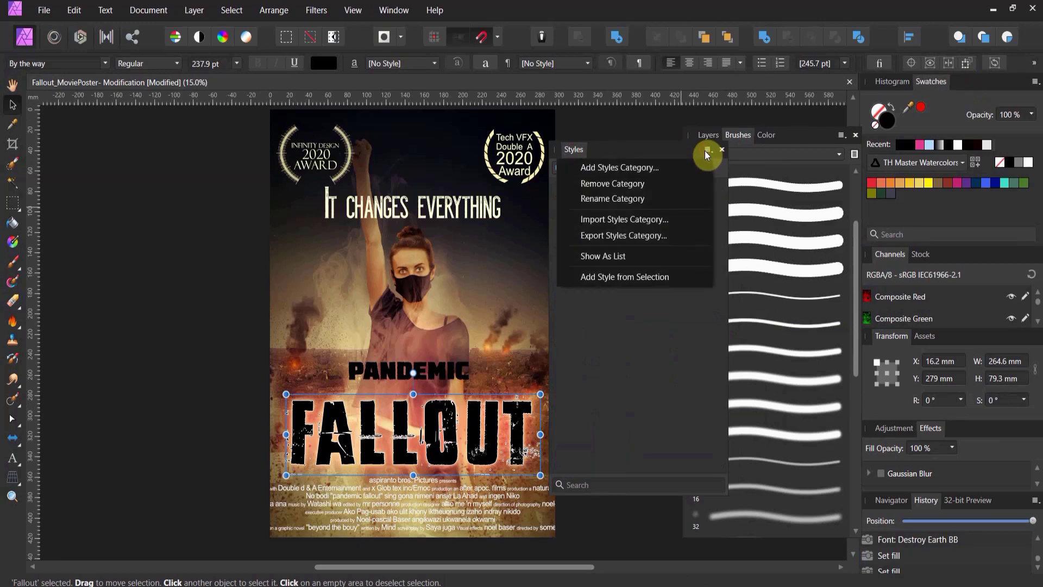
left_click(655, 278)
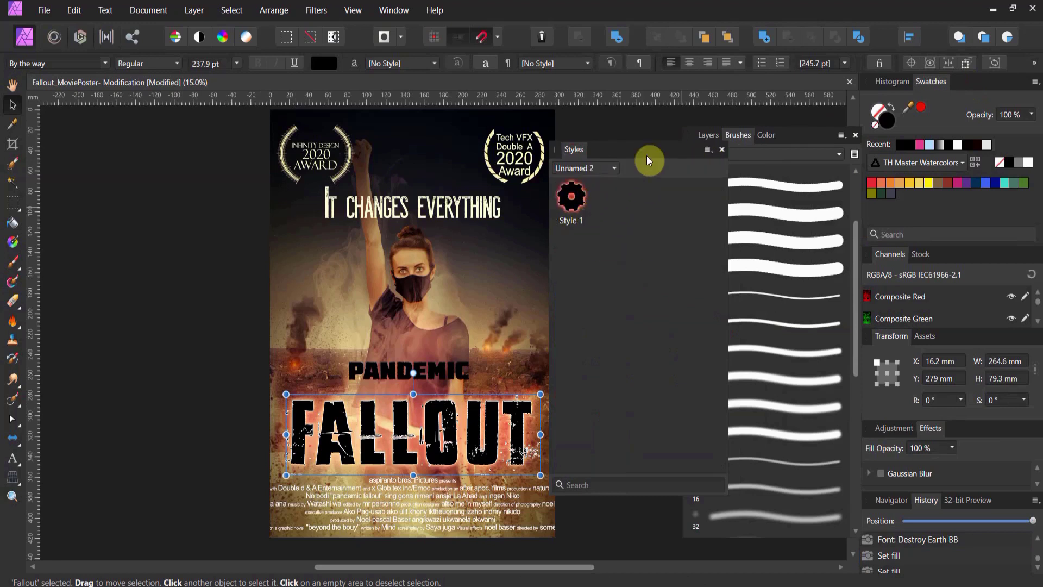
Apply Style 1 to the Pandemic text layer.
left_click(709, 136)
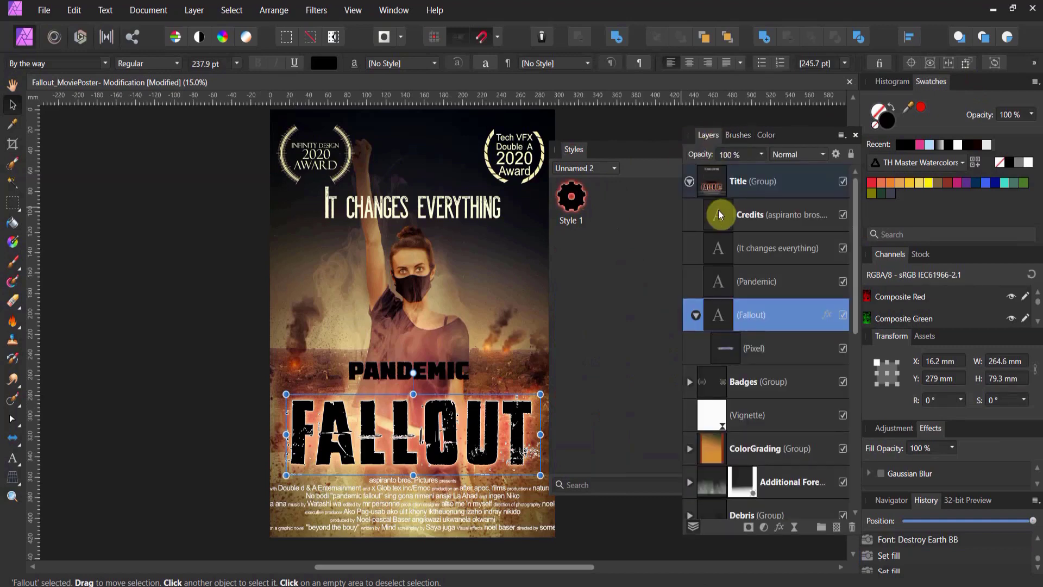
left_click(707, 277)
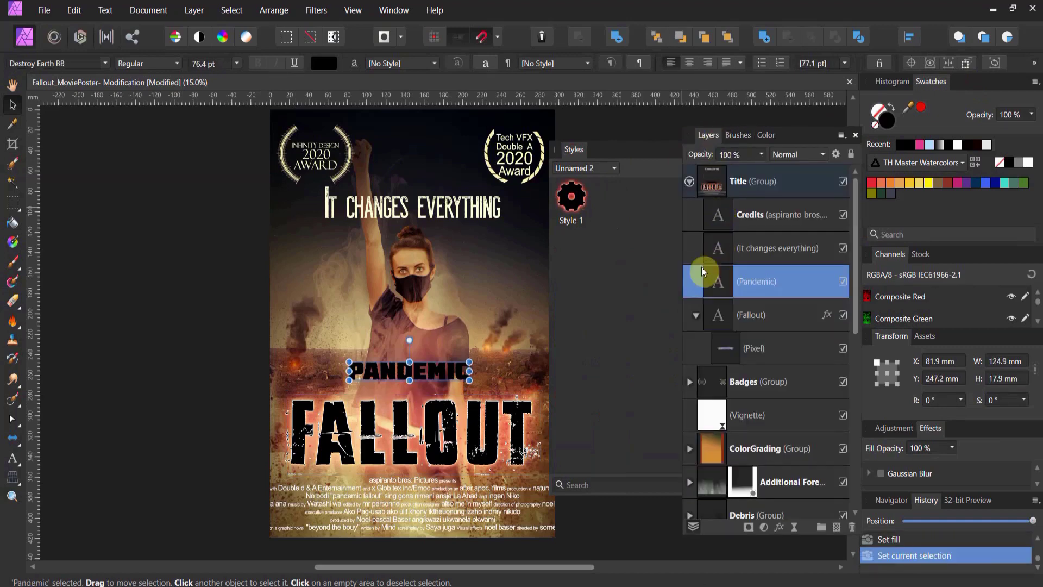
left_click(571, 204)
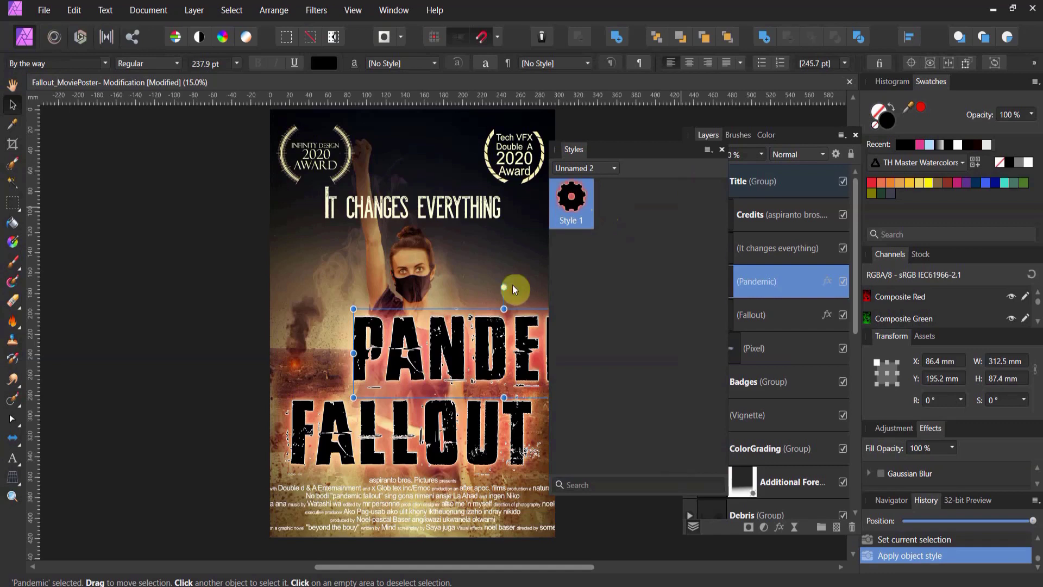
Shrink PANDEMIC and centre it directly above FALLOUT.
left_click_drag(353, 308, 352, 375)
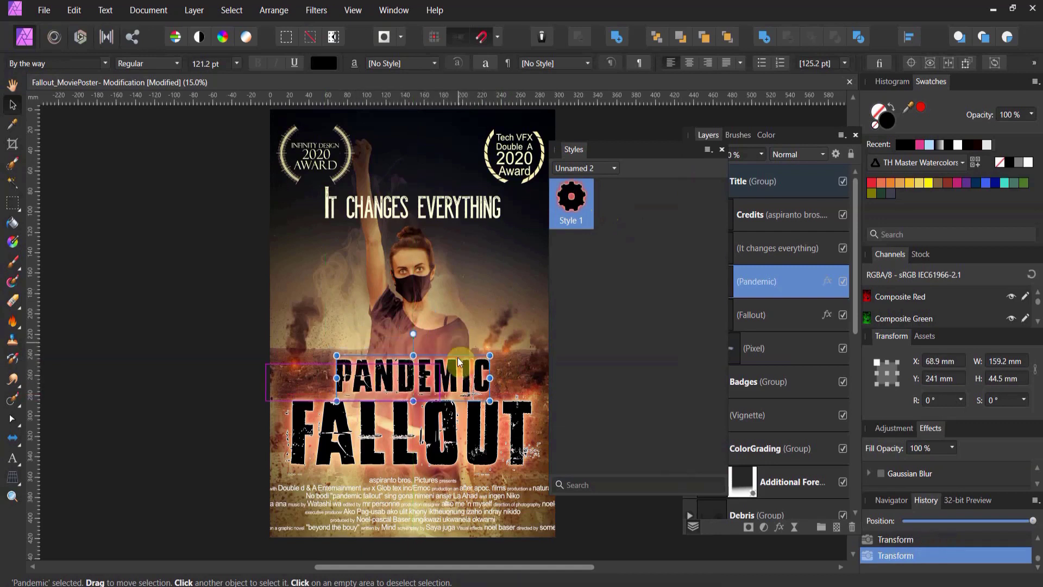
left_click_drag(449, 364, 447, 367)
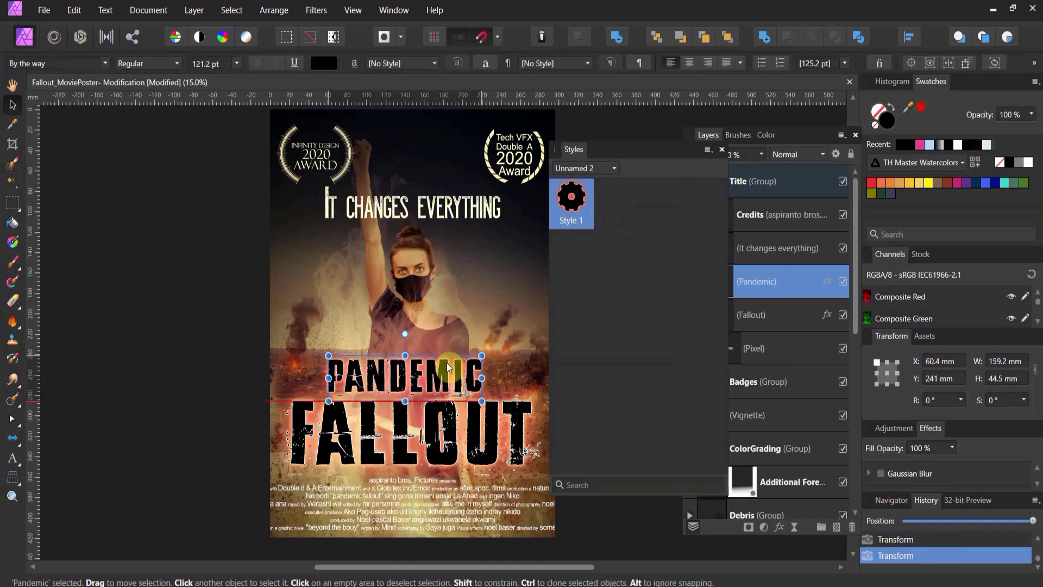
left_click(260, 324)
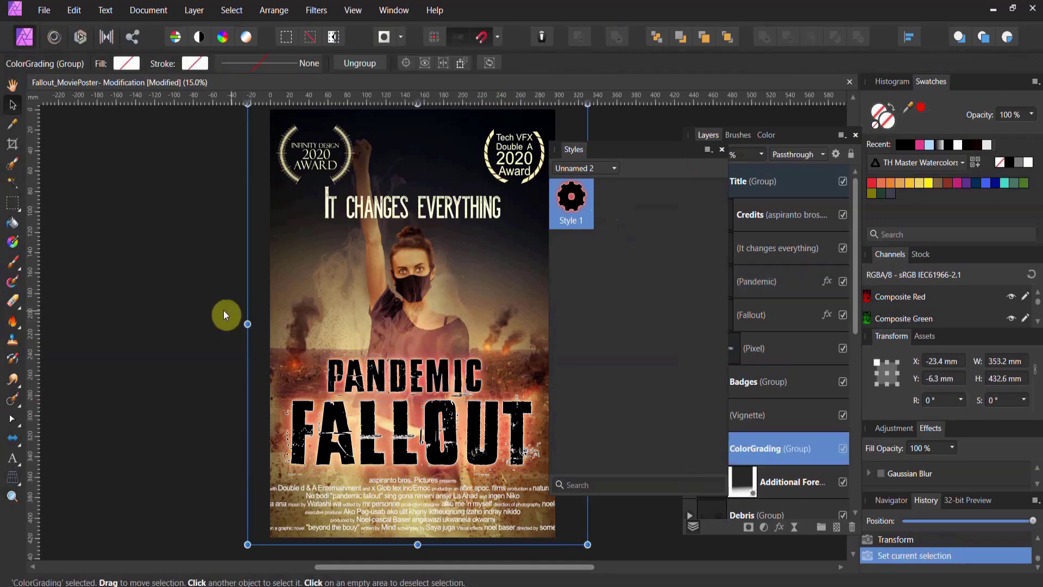
left_click(196, 308)
left_click(380, 364)
double_click(383, 367)
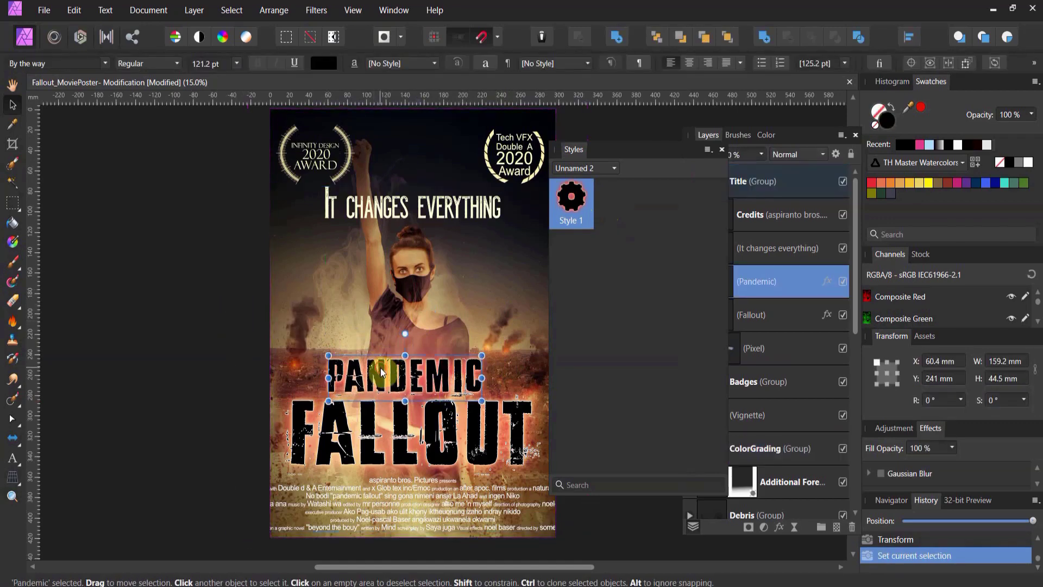
left_click(288, 349)
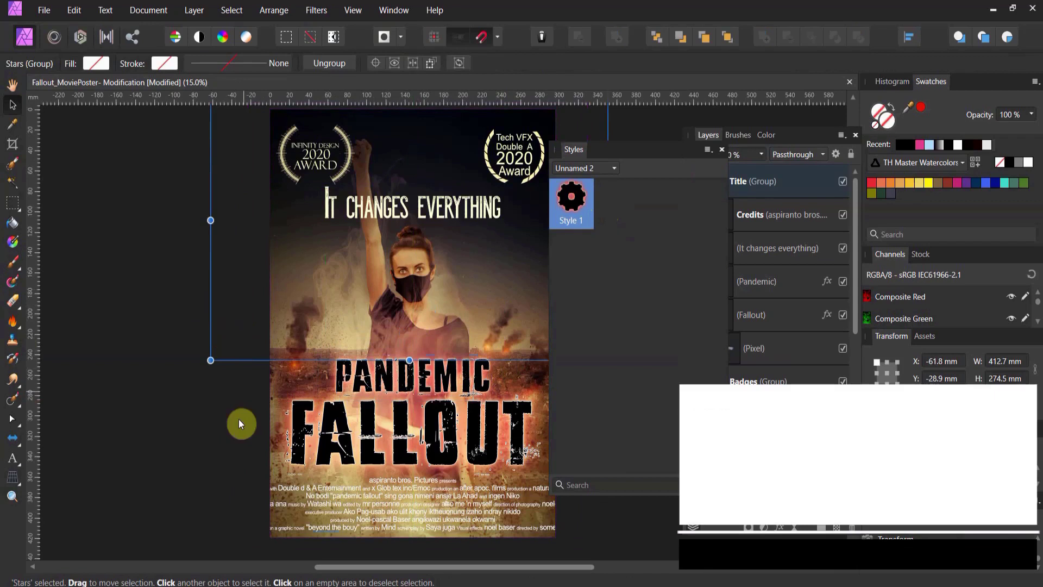
Dock the Styles panel beside Swatches in the right panel area.
left_click(214, 456)
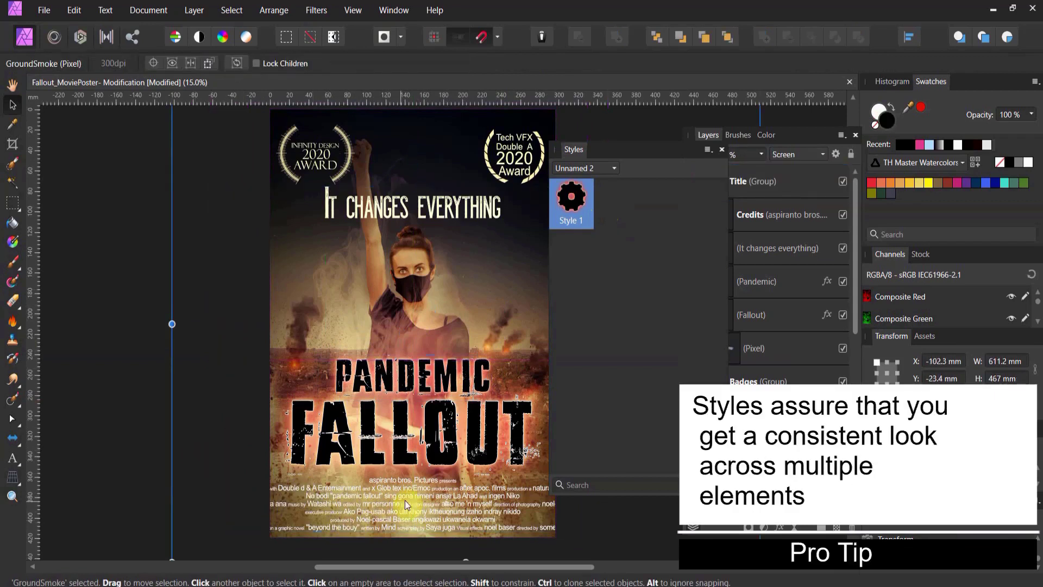
left_click(435, 519)
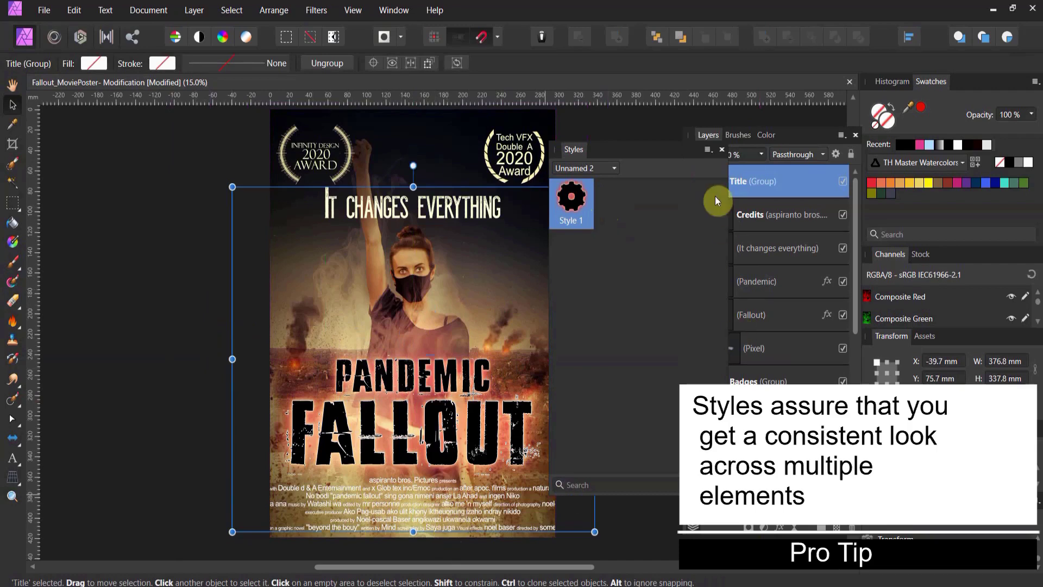
left_click_drag(581, 153, 963, 83)
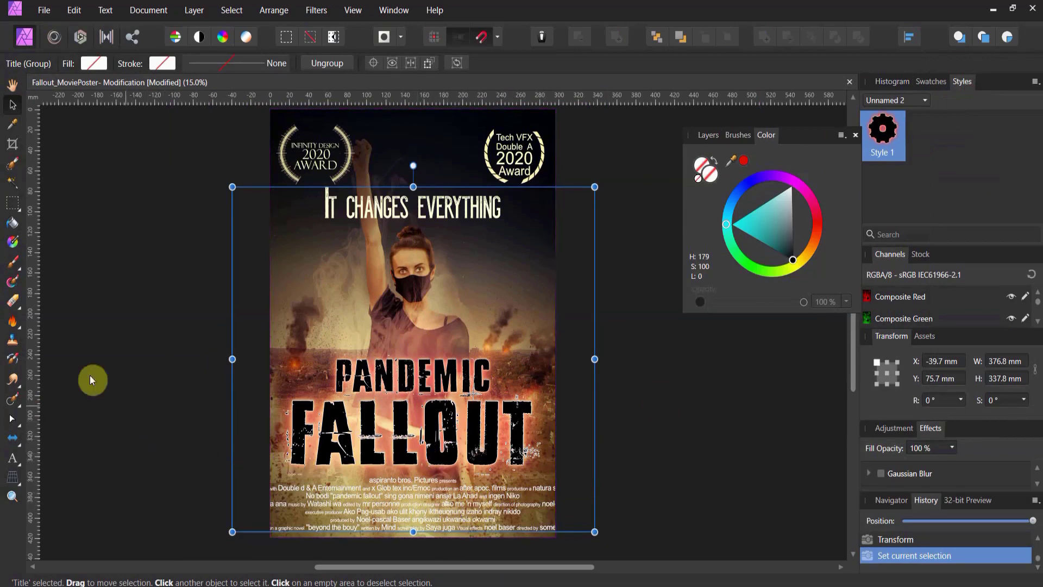
Add a new pixel layer and move it below Vignette, above ColorGrading.
left_click(715, 141)
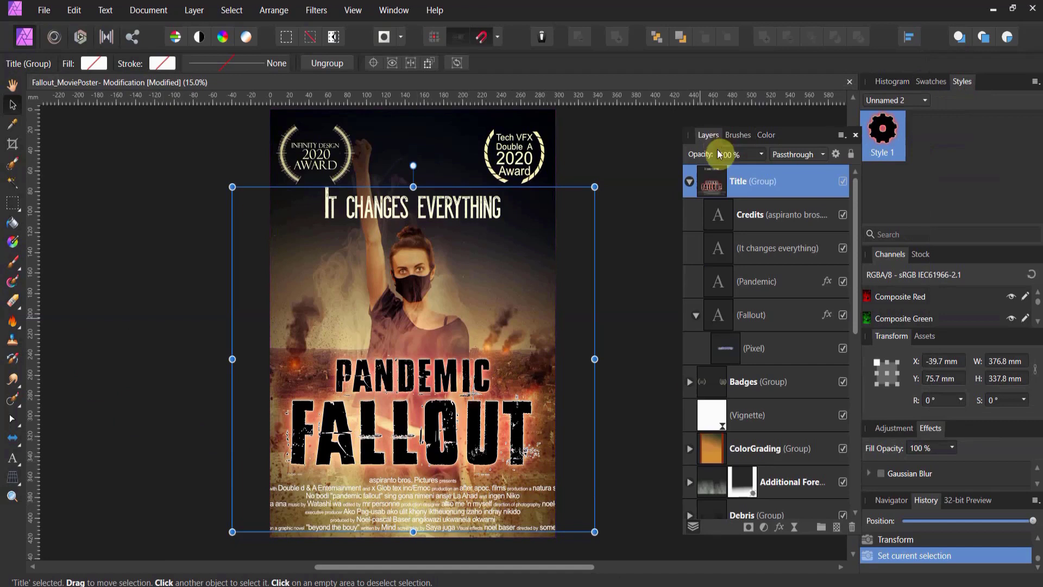
left_click(835, 525)
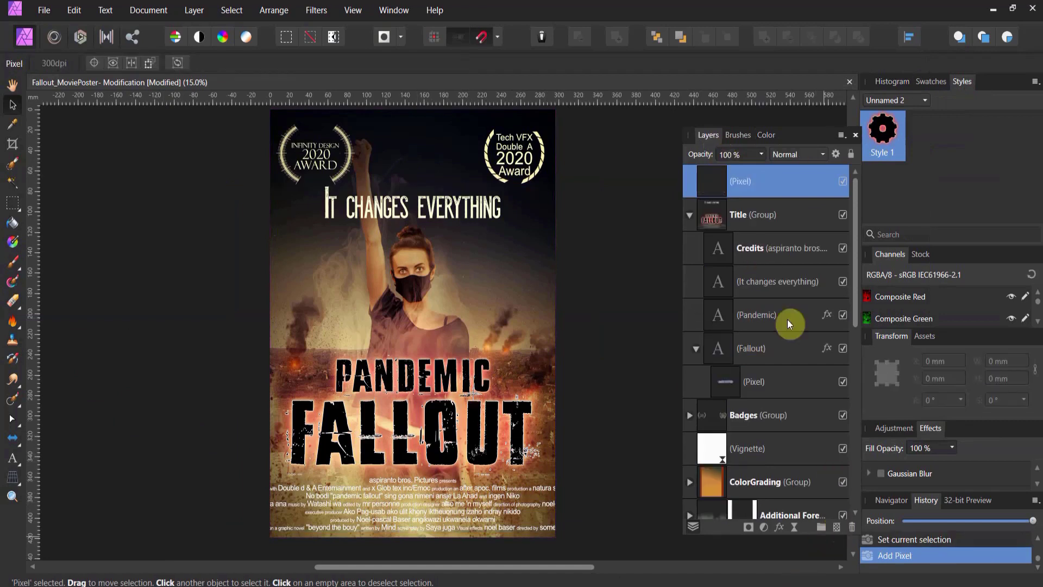
left_click_drag(707, 188, 688, 464)
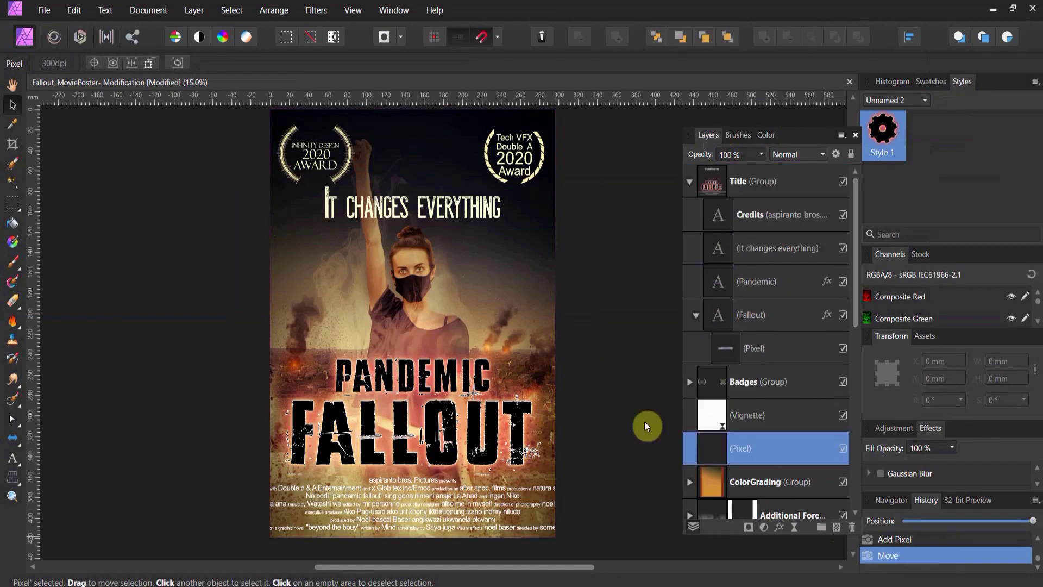
Draw a linear gradient on the pixel layer and make its end stop black.
left_click(18, 247)
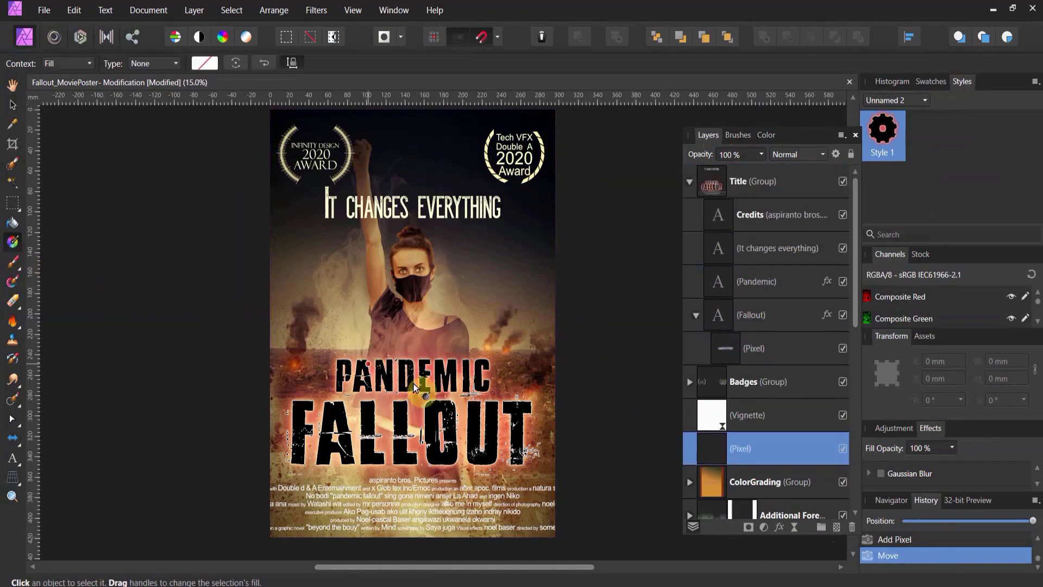
left_click_drag(413, 400, 417, 522)
scroll(423, 535, "down", 1)
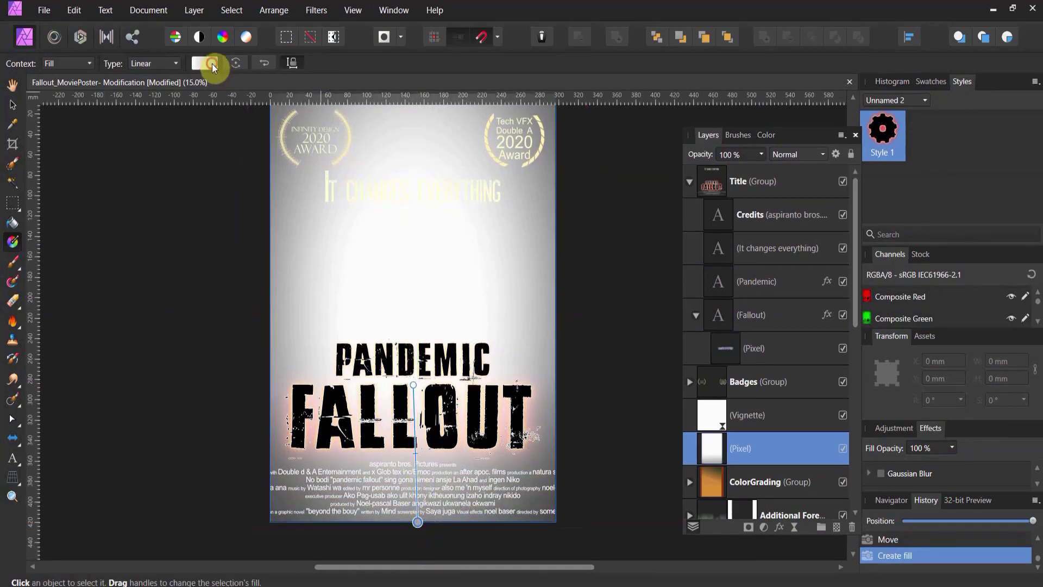
left_click(210, 64)
left_click(309, 126)
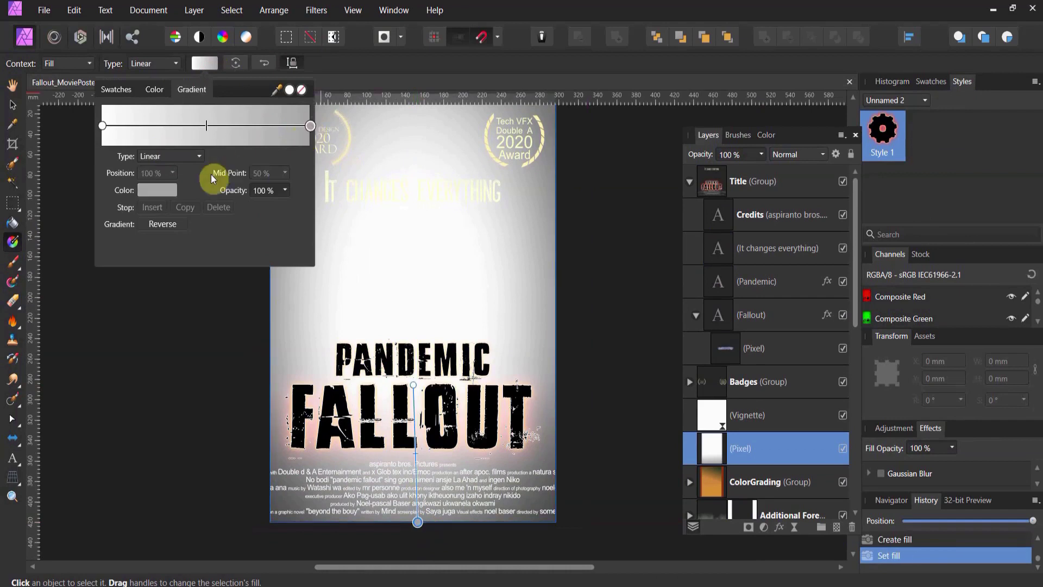
left_click(158, 193)
left_click_drag(136, 294, 119, 220)
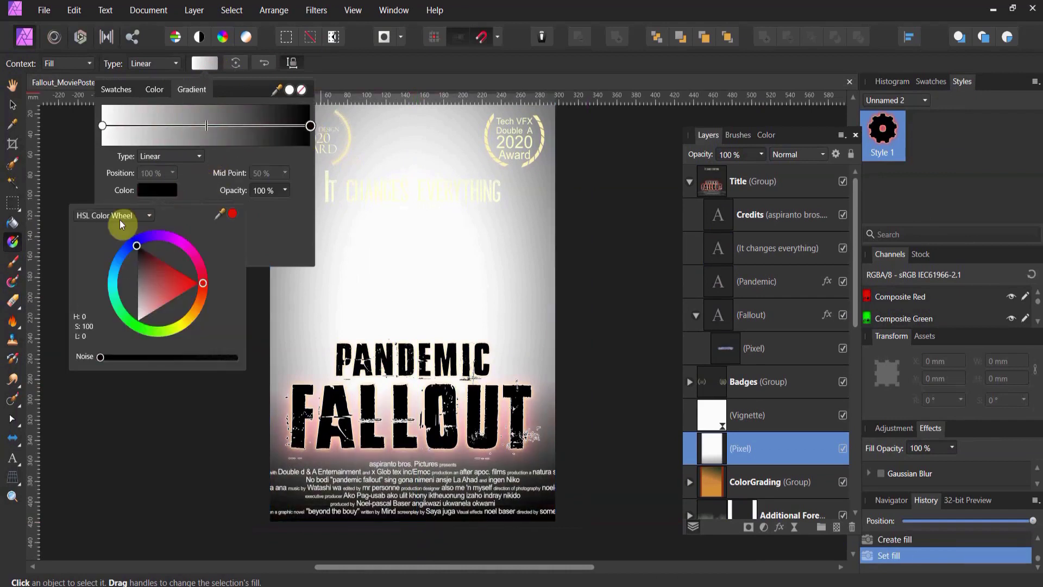
left_click(412, 385)
Set the gradient's start stop to 0% opacity and move its handles near FALLOUT.
left_click_drag(412, 386, 417, 370)
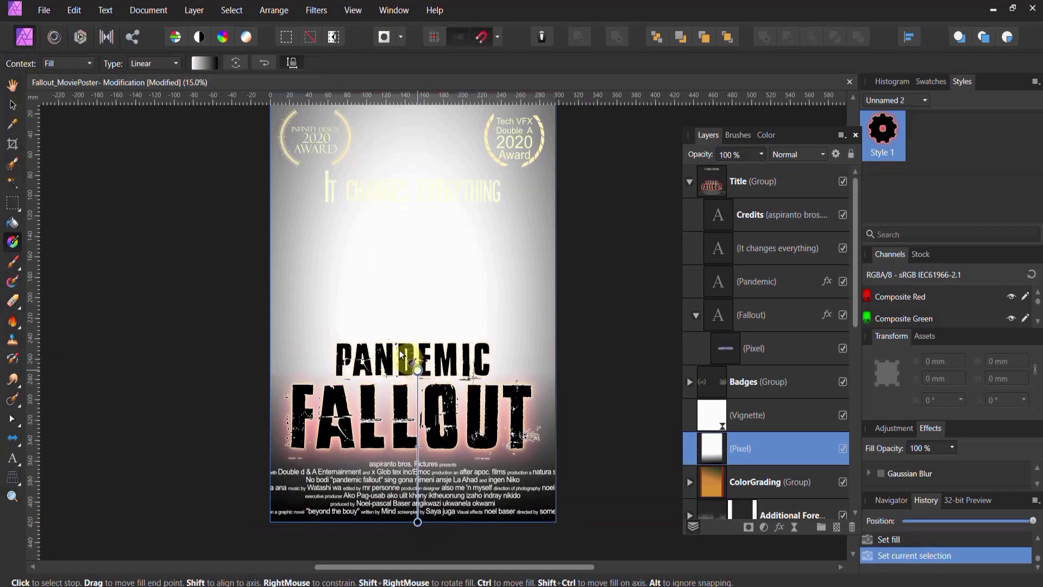
left_click(201, 63)
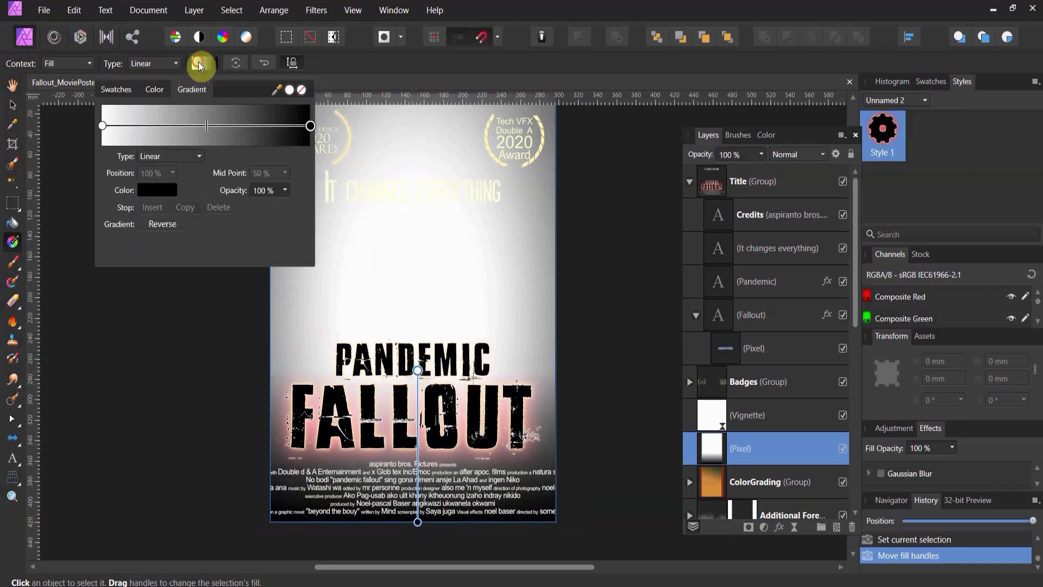
left_click(104, 126)
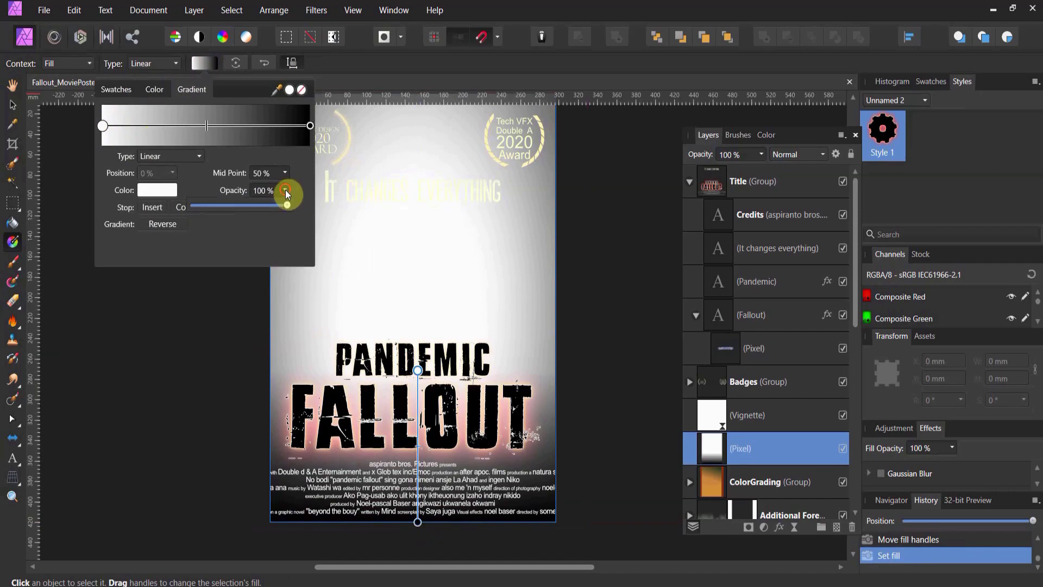
left_click_drag(285, 190, 161, 219)
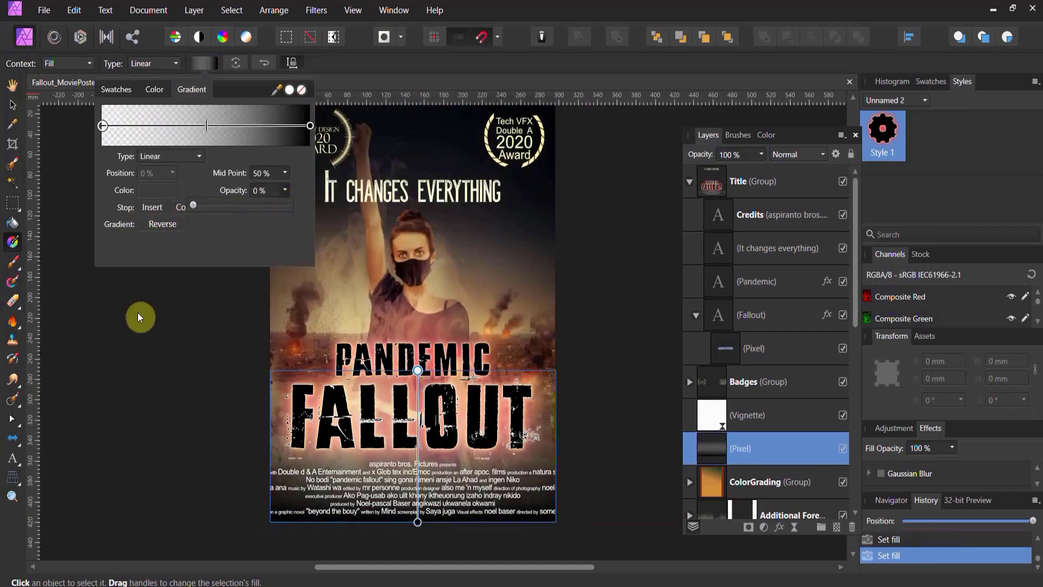
left_click(455, 379)
left_click_drag(417, 370, 418, 417)
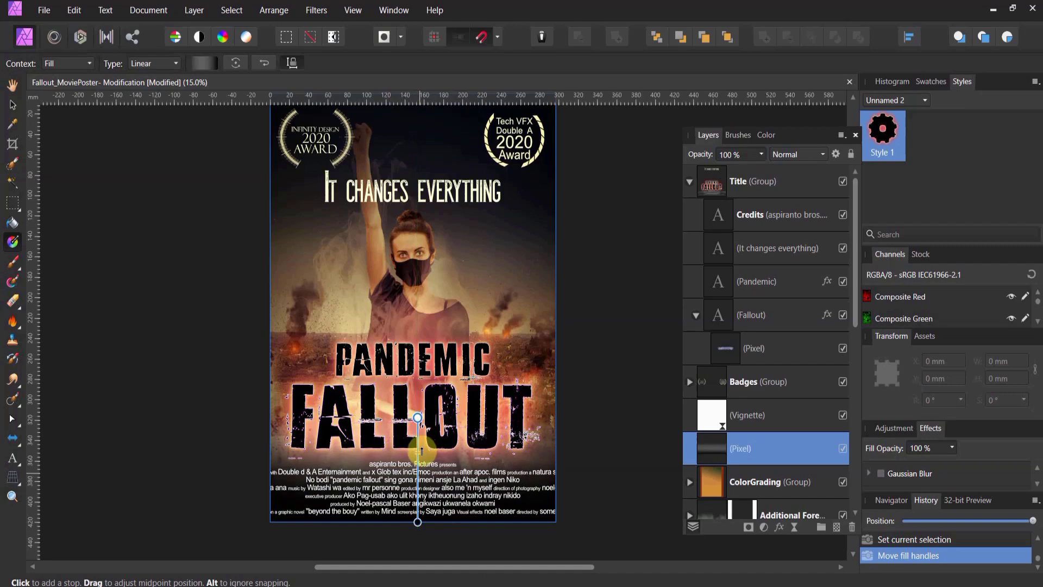
left_click_drag(422, 453, 421, 455)
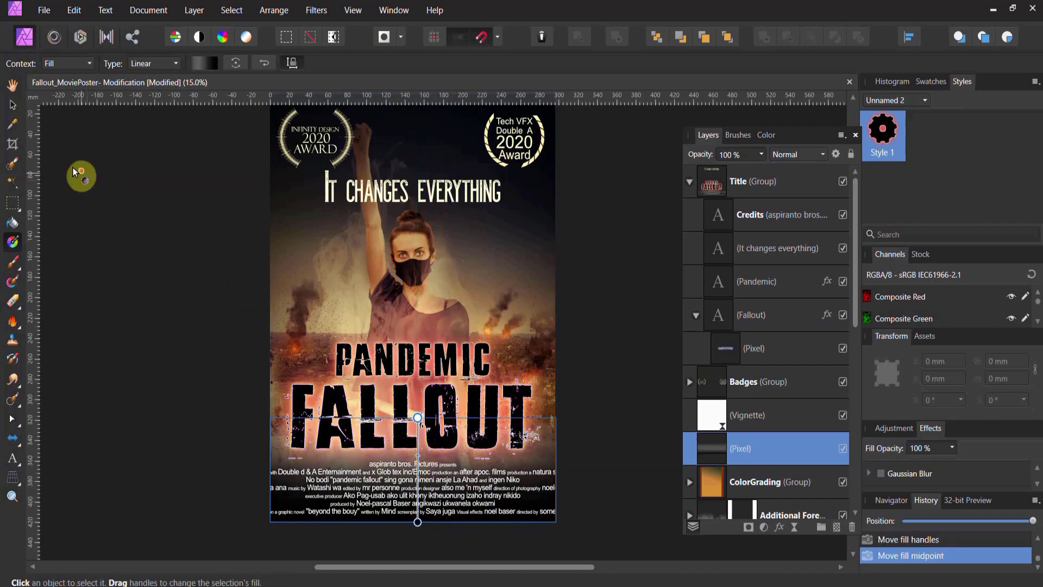
Select the credits text and narrow it from its left side.
left_click(13, 105)
left_click(373, 481)
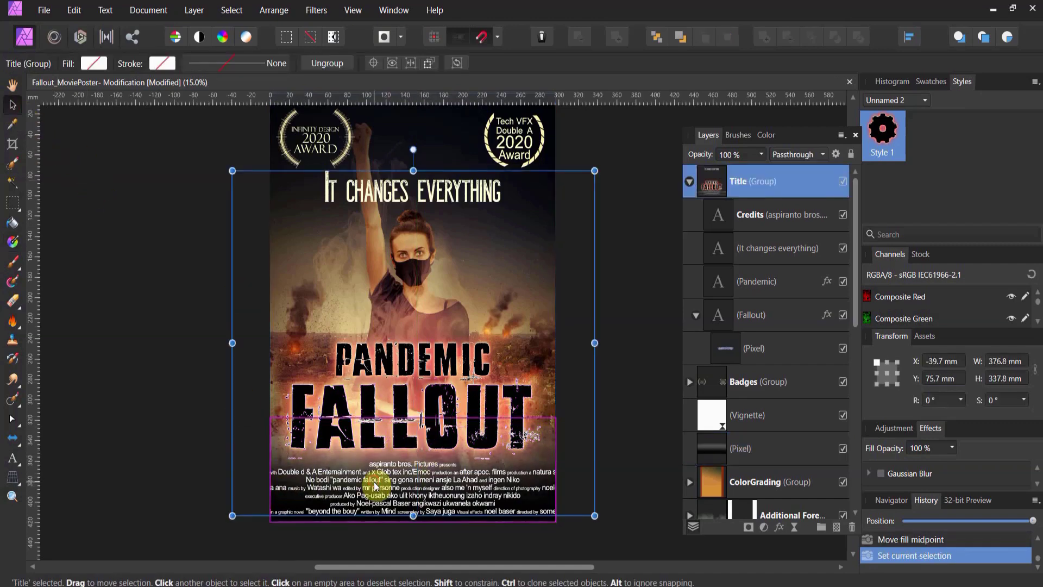
left_click(374, 481)
left_click_drag(232, 488, 280, 488)
Narrow the credits block from the right to 270.3 mm wide.
left_click_drag(594, 488, 540, 487)
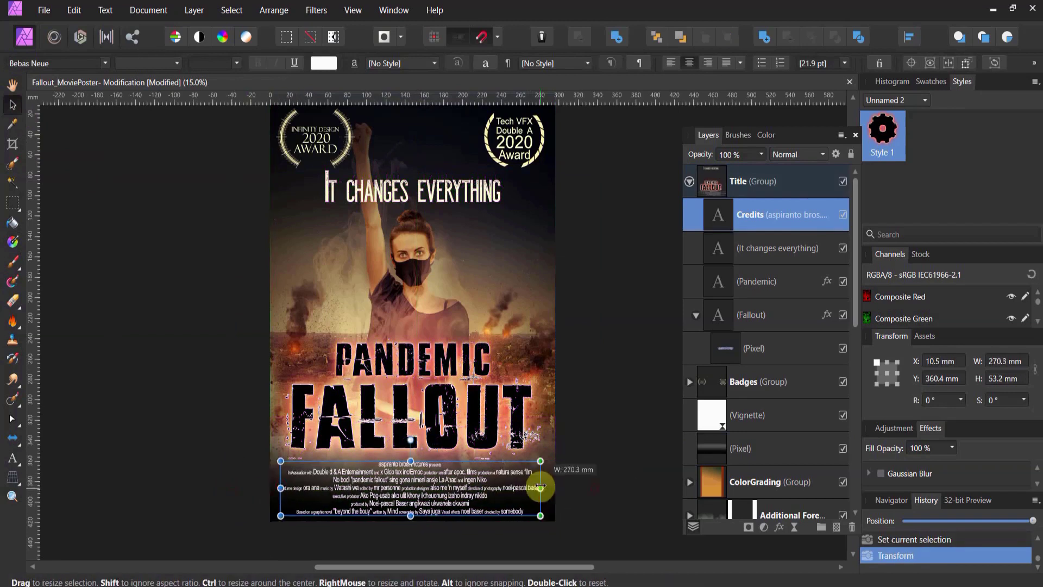
left_click_drag(448, 502, 450, 501)
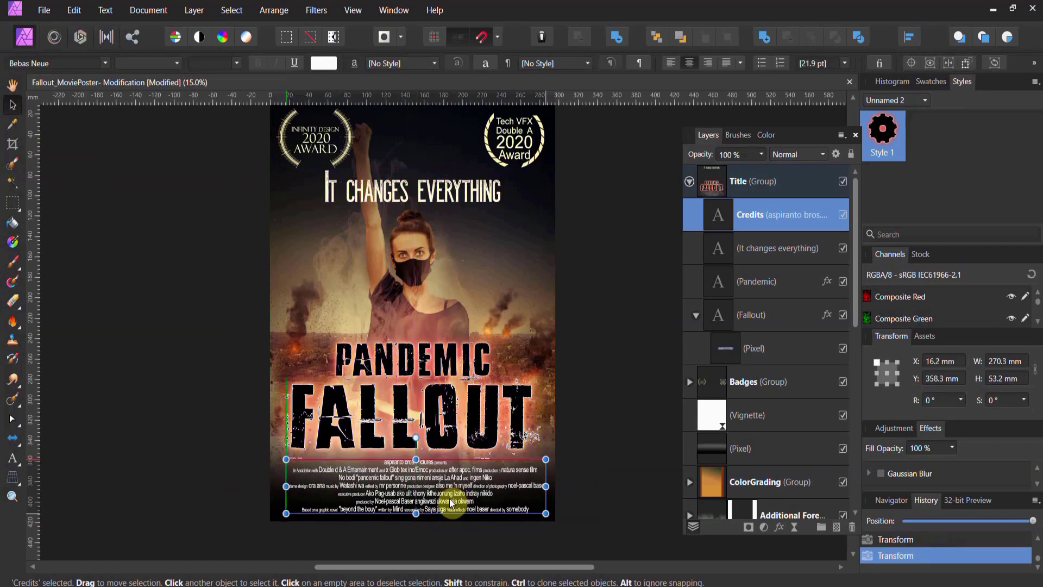
left_click(577, 487)
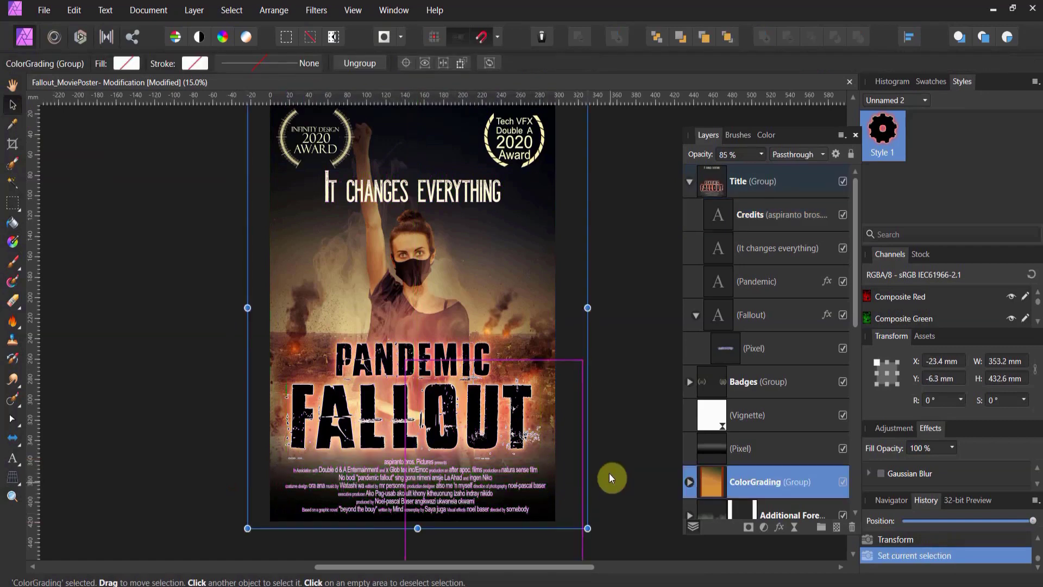
Collapse the Title group and lower the tagline to X 54.5 mm, Y 78.5 mm.
left_click(449, 409)
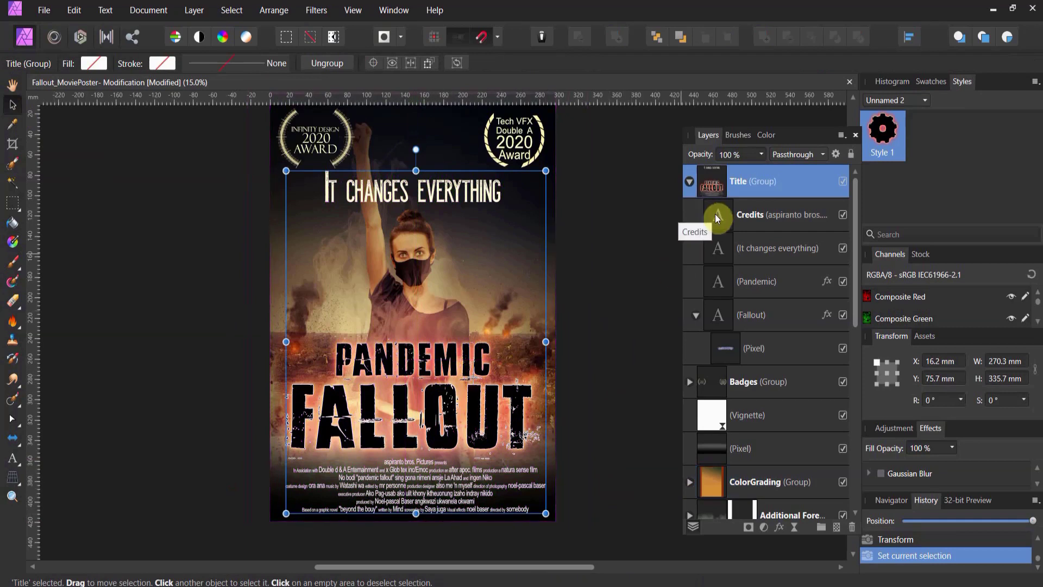
left_click(690, 185)
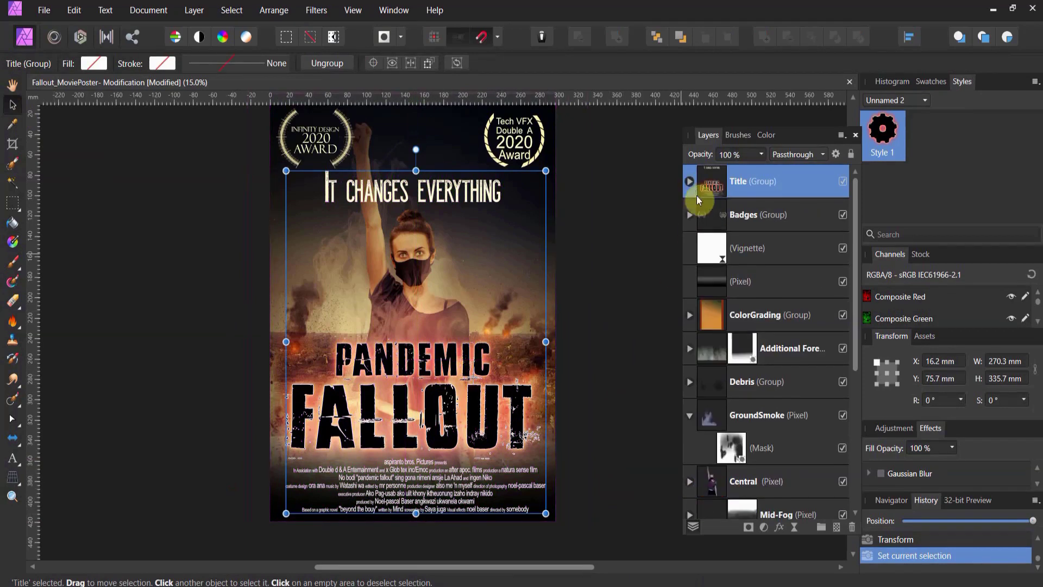
left_click(722, 215)
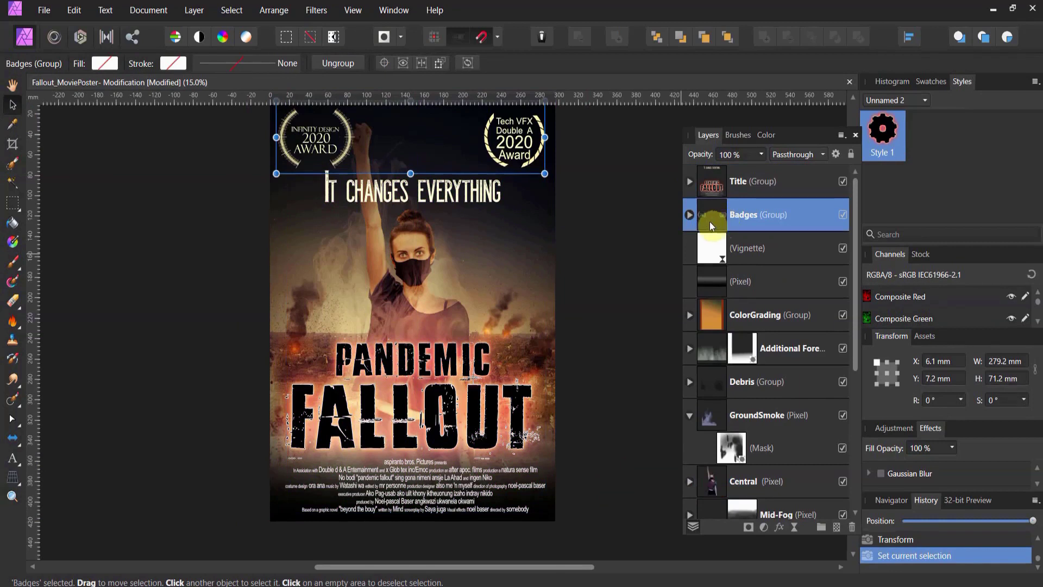
scroll(438, 234, "up", 1)
left_click(422, 218)
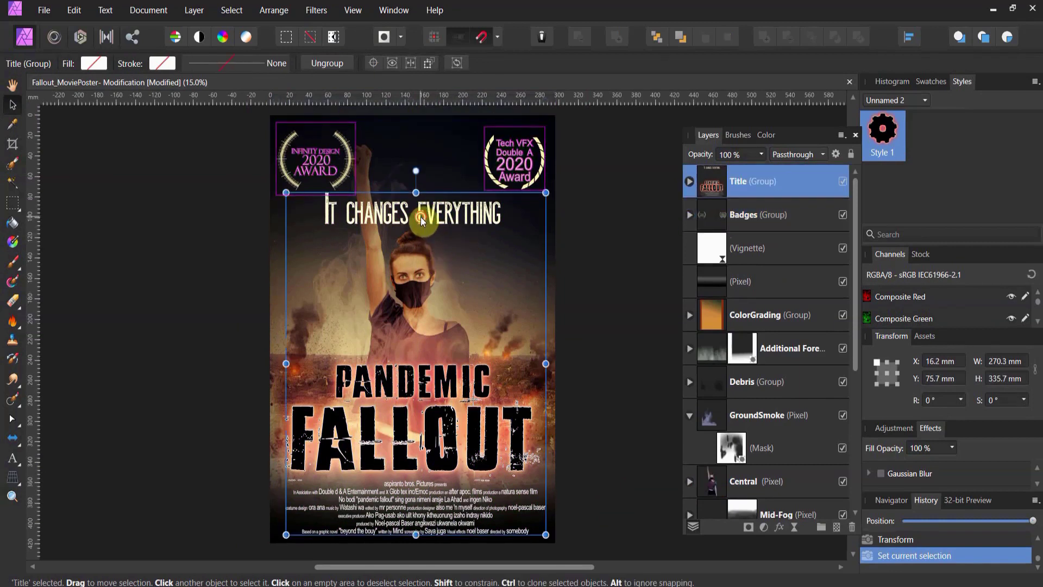
double_click(420, 217)
mouse_move(421, 217)
left_mouse_down()
mouse_move(431, 223)
mouse_move(419, 220)
left_mouse_up()
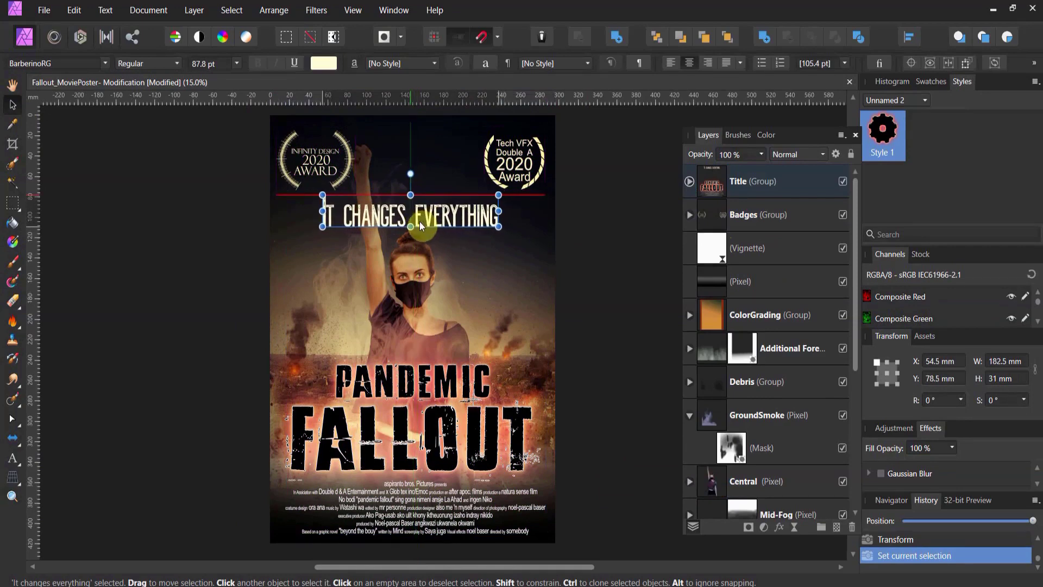
left_click(592, 289)
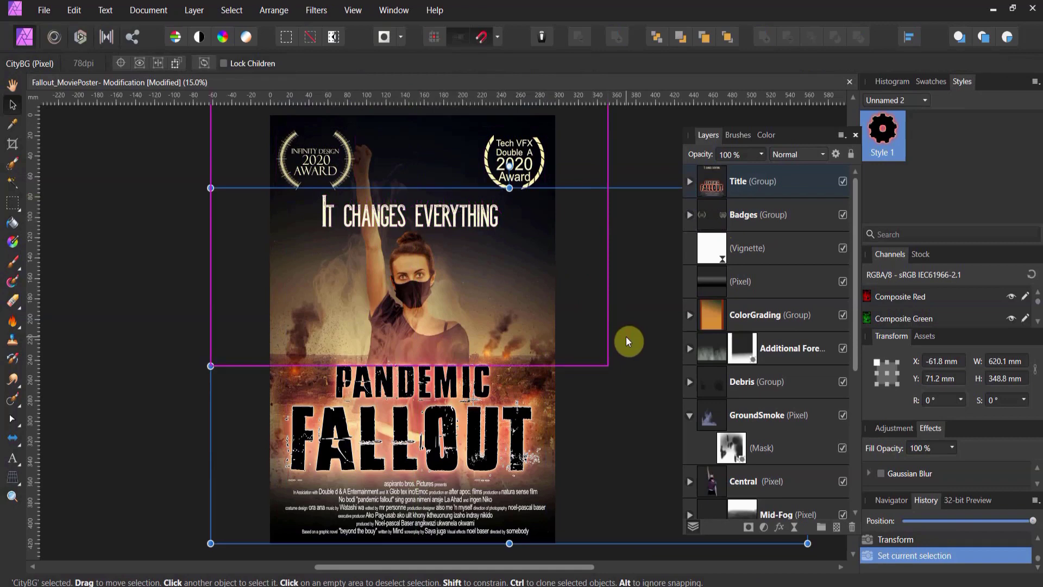
Shrink the FALLOUT title to about 208 mm wide and centre it on the poster.
left_click(449, 424)
double_click(318, 426)
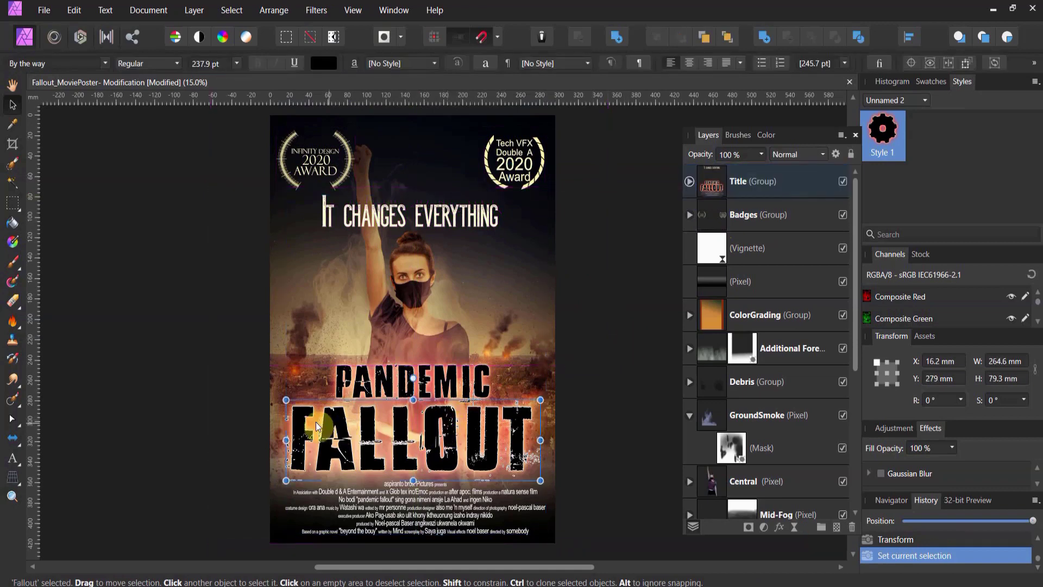
left_click_drag(286, 400, 341, 417)
left_click_drag(425, 458, 400, 459)
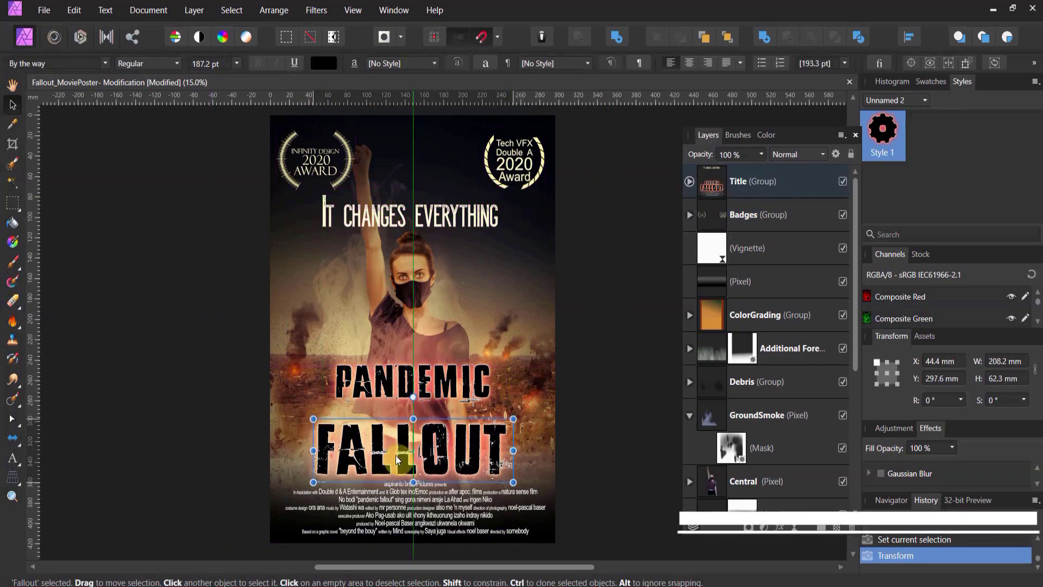
Shrink PANDEMIC, centre it just above FALLOUT, and deselect.
left_click_drag(414, 380, 410, 400)
left_click_drag(487, 427, 467, 419)
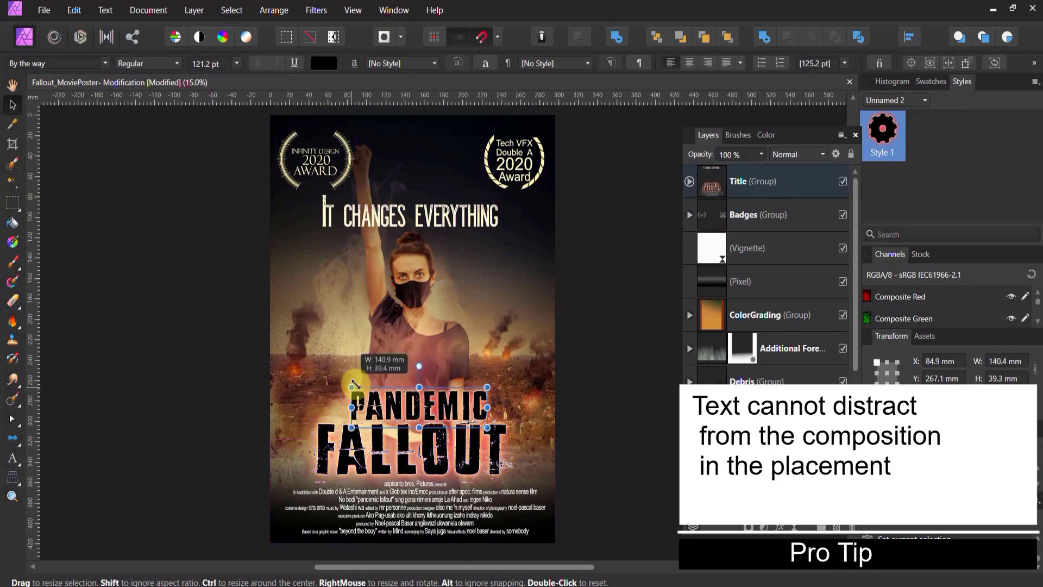
left_click_drag(390, 400, 389, 402)
left_click(259, 389)
left_click(193, 376)
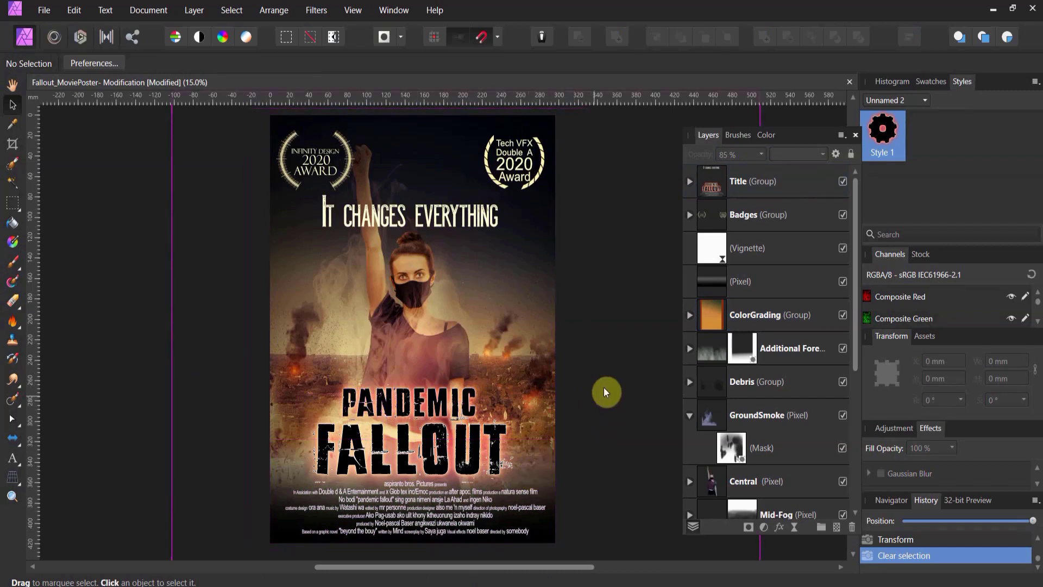
Zoom out to the whole poster and add a Live Lighting filter layer.
left_click(12, 496)
left_click_drag(320, 369, 117, 351)
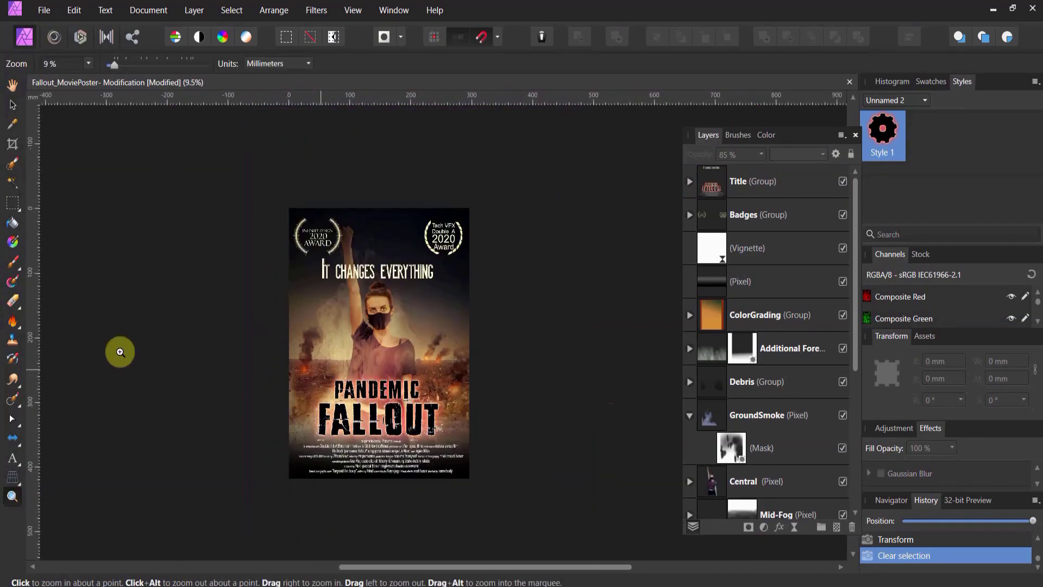
left_click(194, 11)
mouse_move(158, 161)
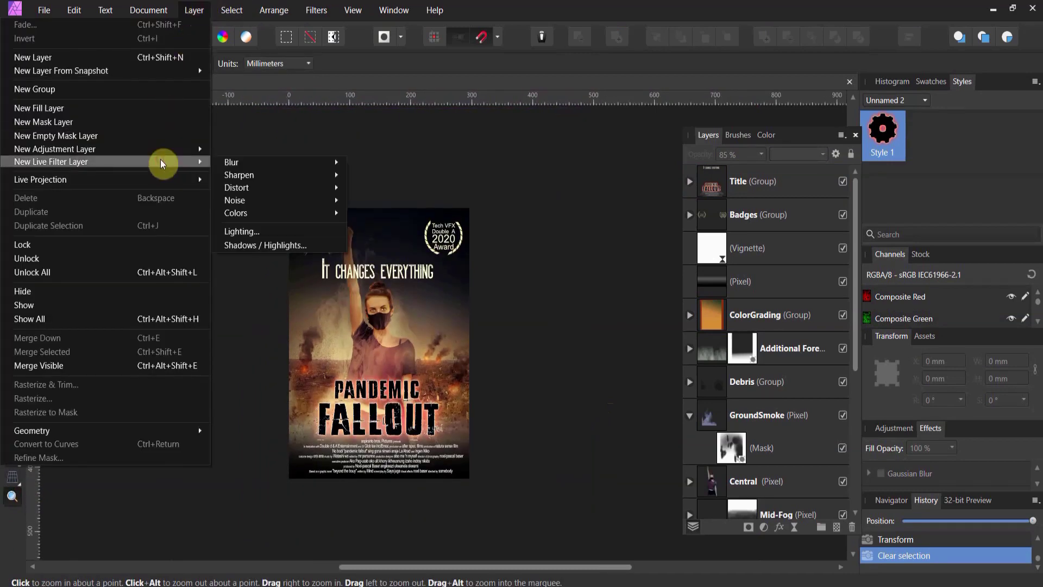
left_click(237, 230)
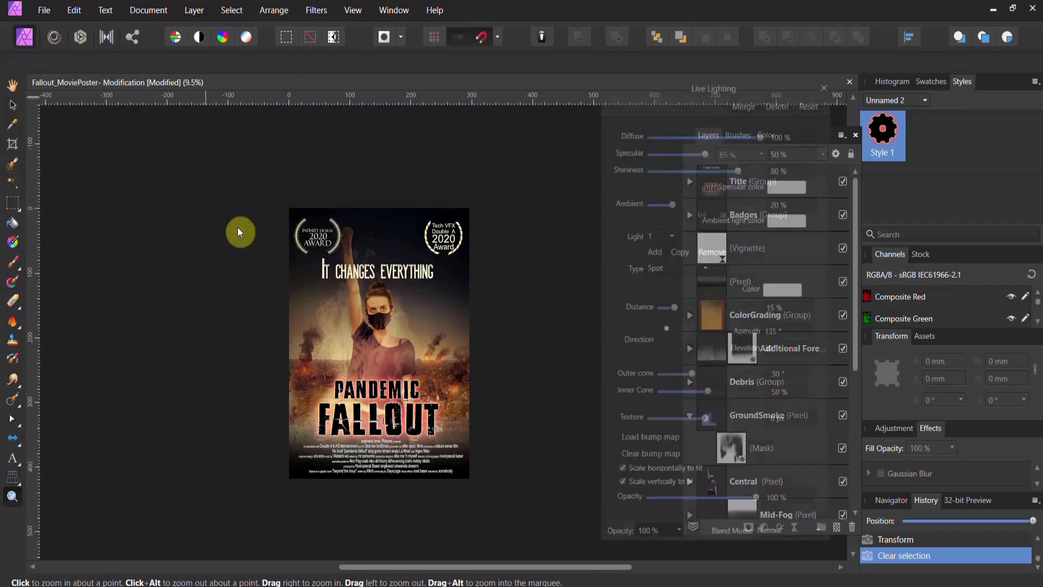
Position the spot light, narrow its outer cone to 26.5°, and make ambient light warm yellow.
left_click_drag(310, 252, 221, 168)
left_click_drag(285, 238, 302, 255)
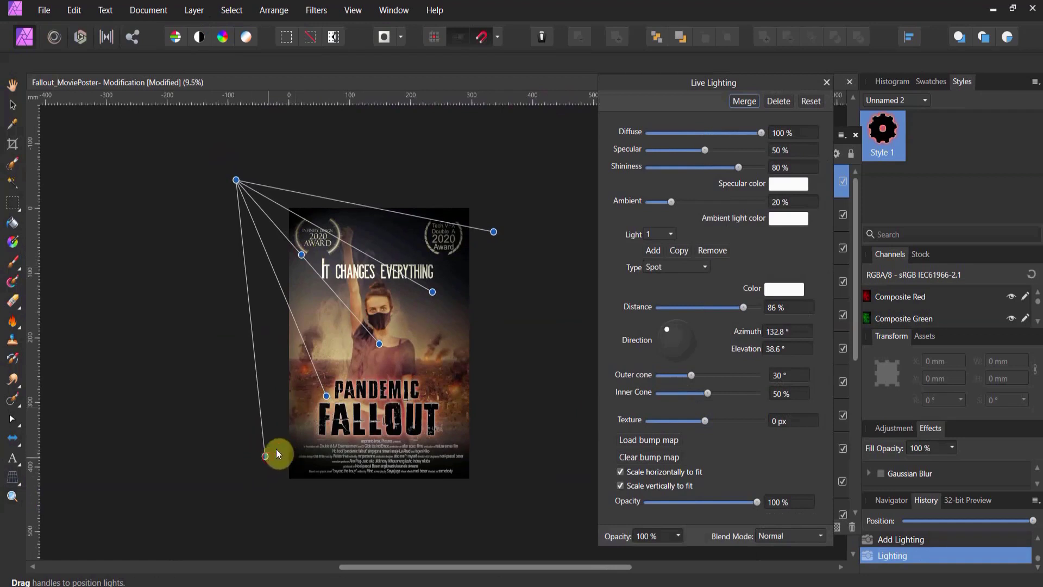
left_click_drag(276, 449, 291, 436)
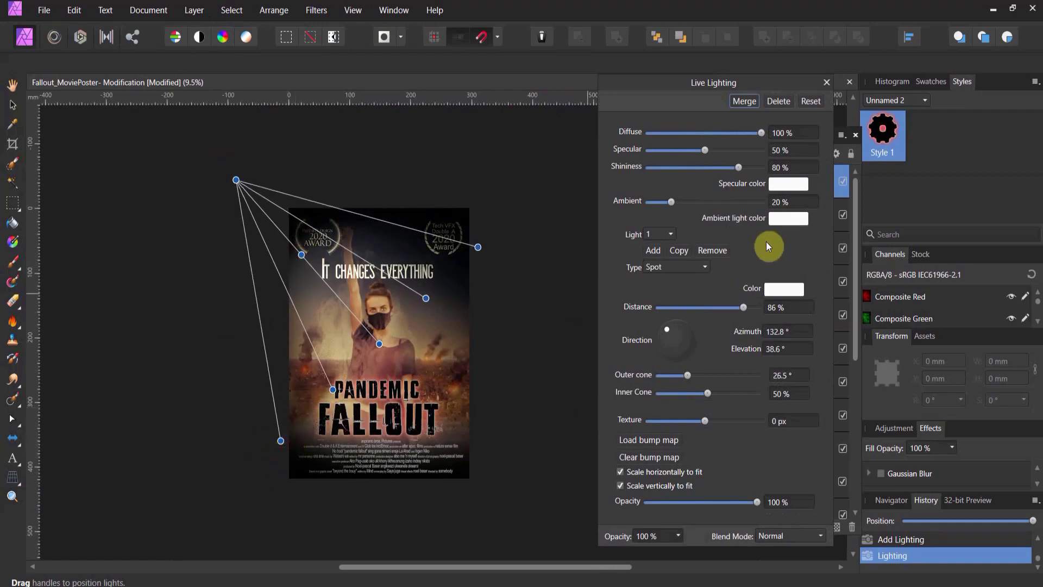
left_click(785, 220)
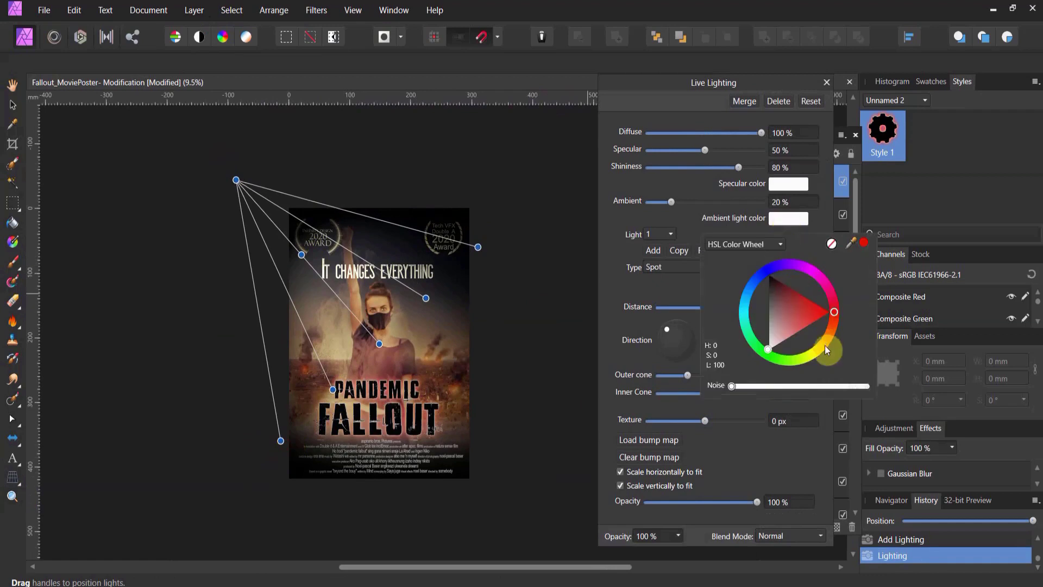
mouse_move(825, 344)
left_mouse_down()
mouse_move(813, 360)
mouse_move(819, 353)
left_mouse_up()
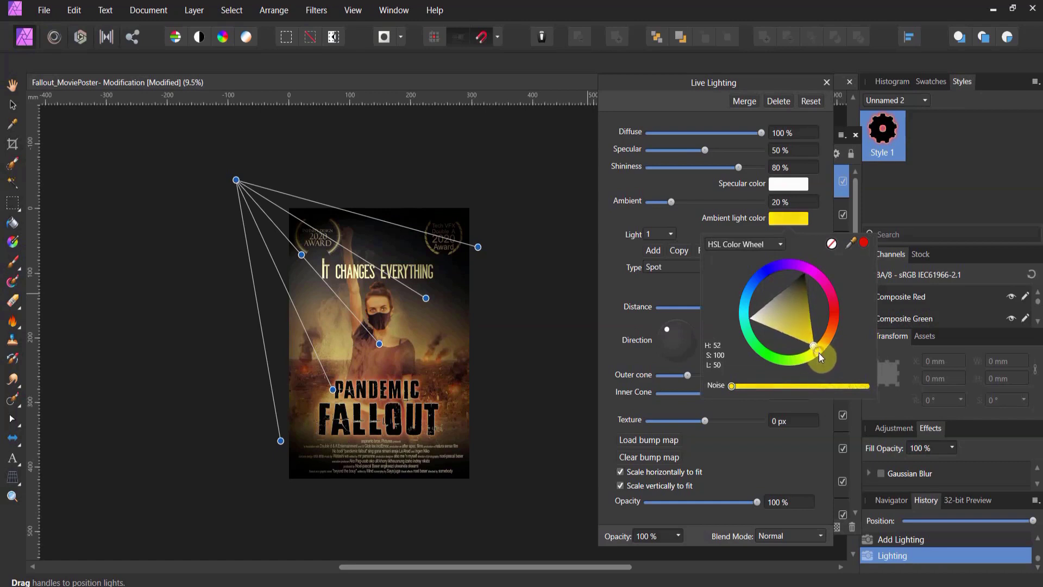
left_click(555, 305)
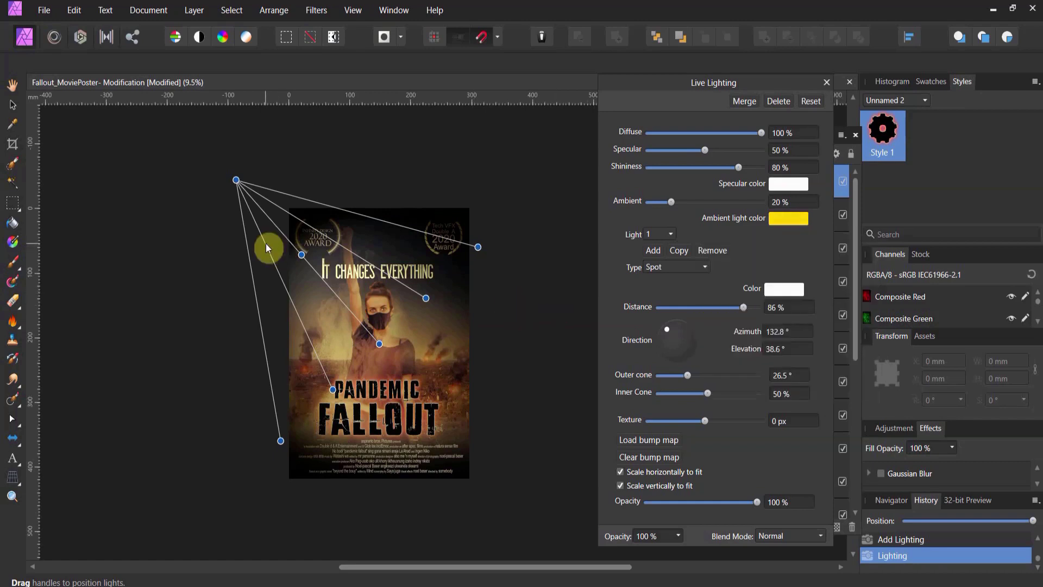
Re-aim the spot light from the upper left down toward the title and commit it.
mouse_move(302, 255)
left_mouse_down()
mouse_move(328, 273)
mouse_move(308, 240)
left_mouse_up()
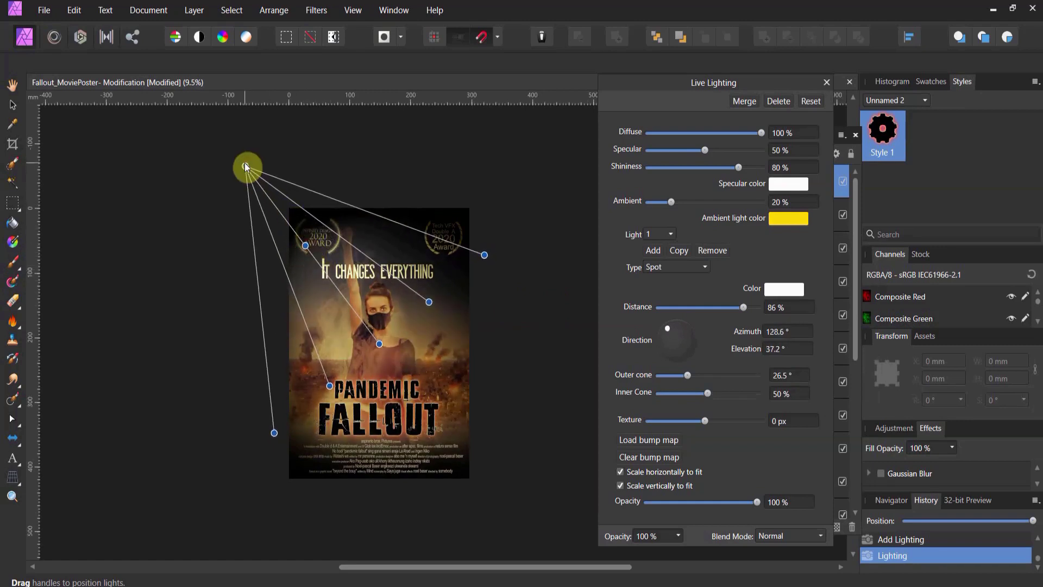
left_click_drag(245, 165, 224, 134)
mouse_move(294, 229)
left_mouse_down()
mouse_move(304, 240)
mouse_move(294, 232)
left_mouse_up()
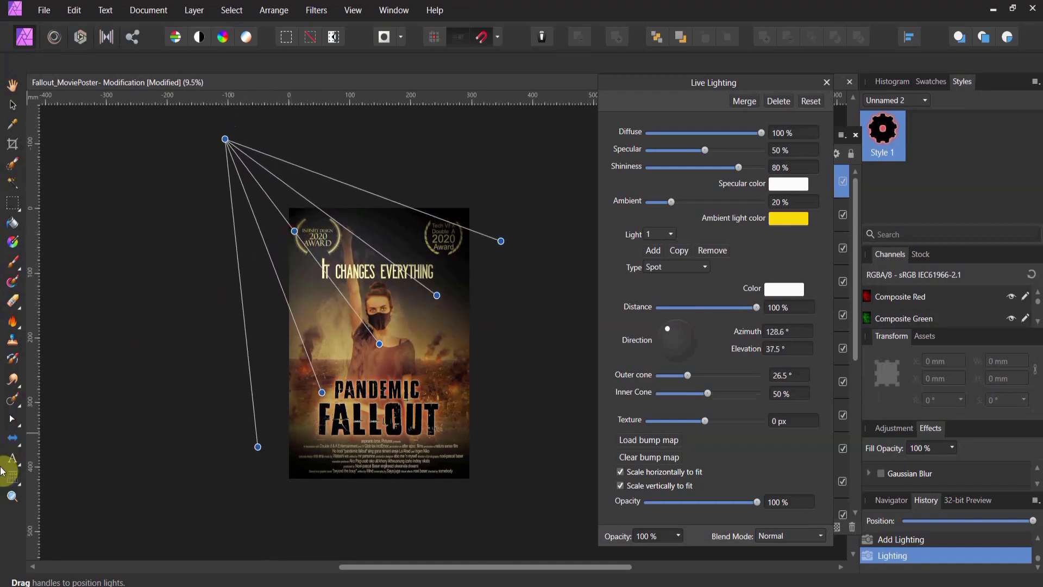
left_click(12, 496)
Preview the Lighting layer's blend modes, keep Normal, and hide the Lighting layer.
left_click(372, 414)
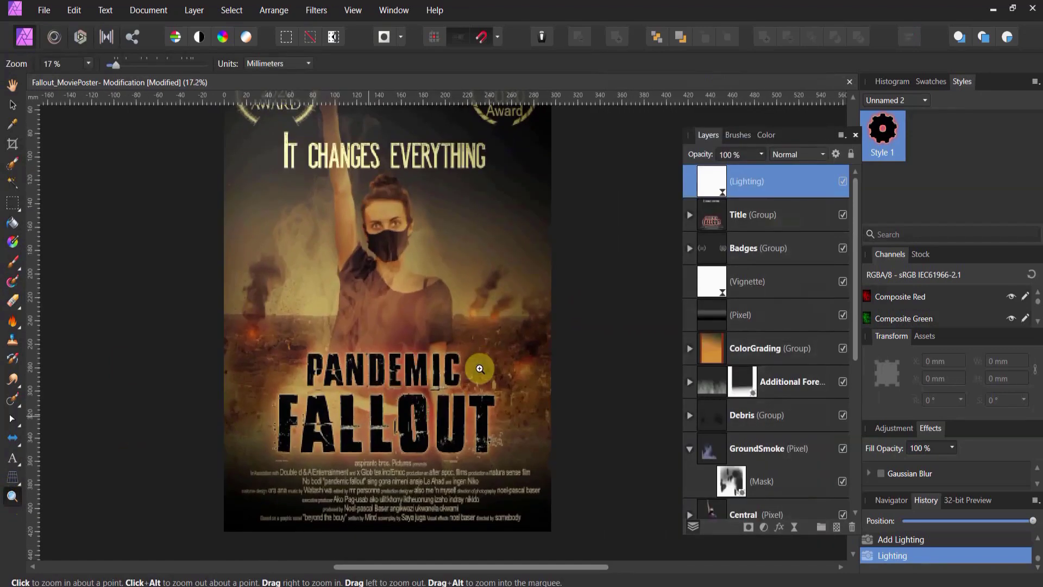
scroll(480, 369, "up", 2)
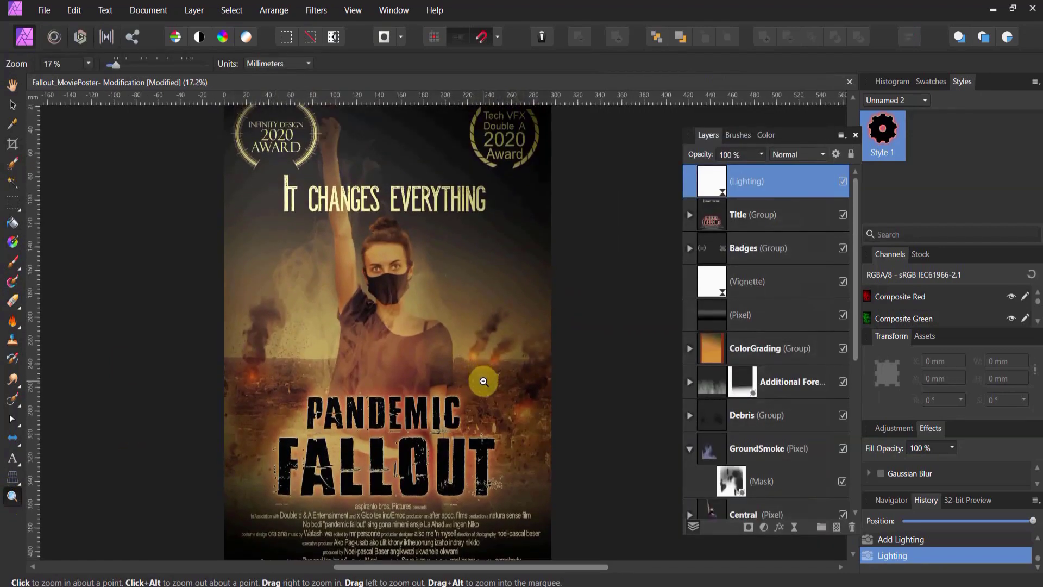
scroll(483, 381, "up", 1)
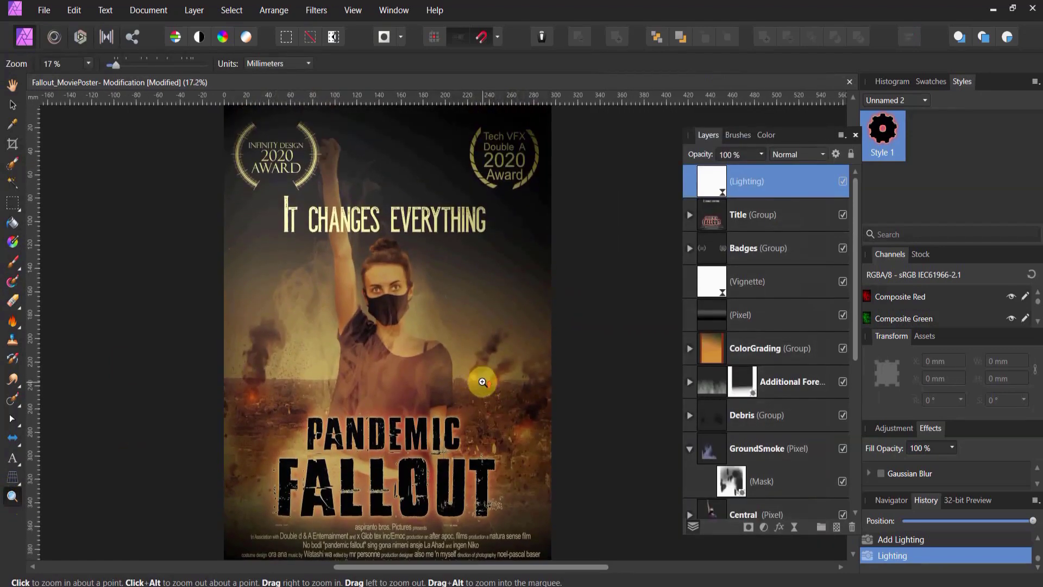
left_click(780, 154)
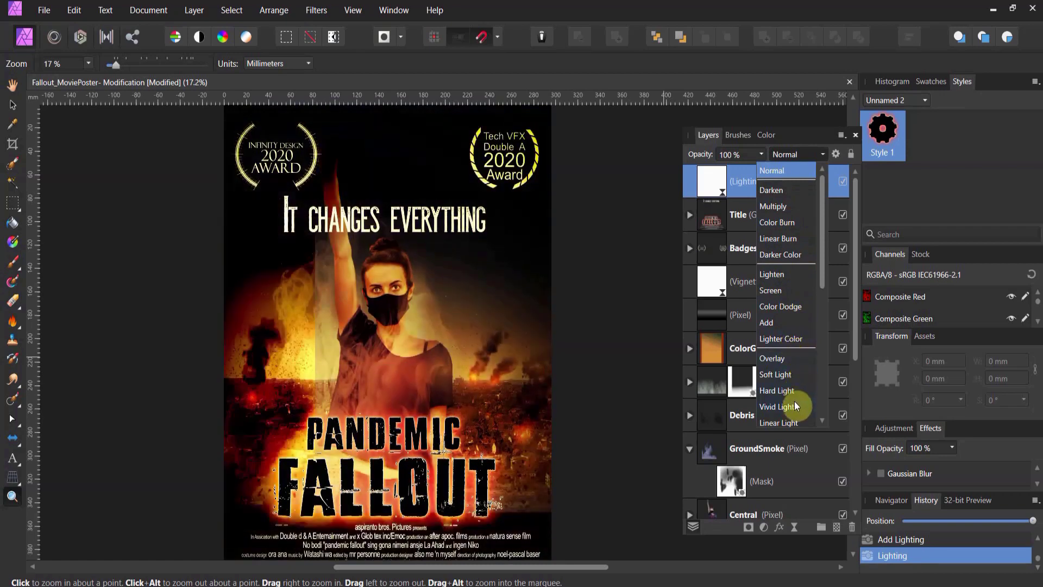
scroll(794, 389, "down", 2)
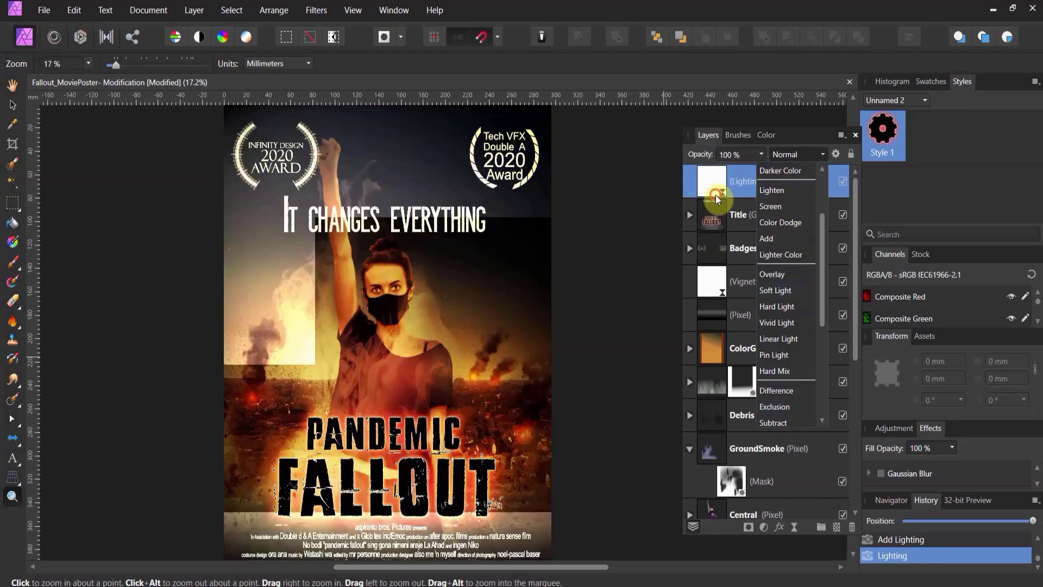
left_click(716, 192)
left_click(842, 182)
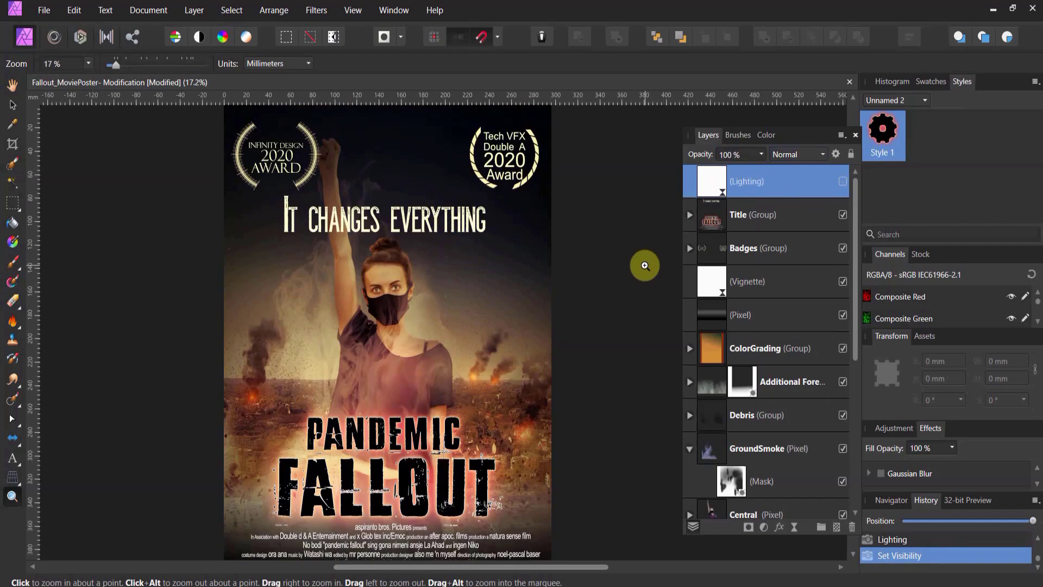
Change the Lighting layer's light type from Spot to Point.
double_click(713, 190)
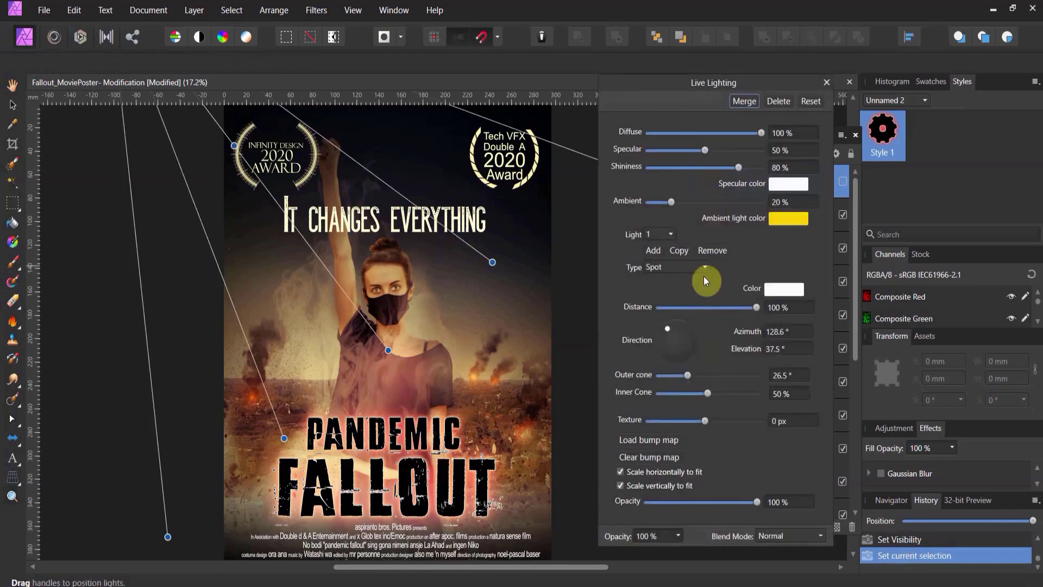
left_click(705, 268)
left_click(681, 299)
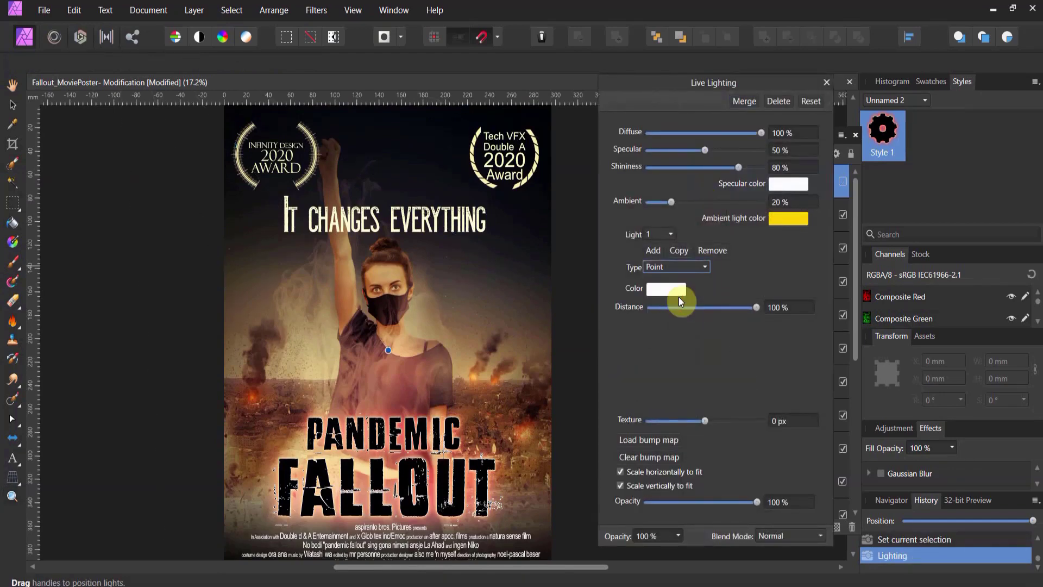
scroll(353, 348, "up", 3)
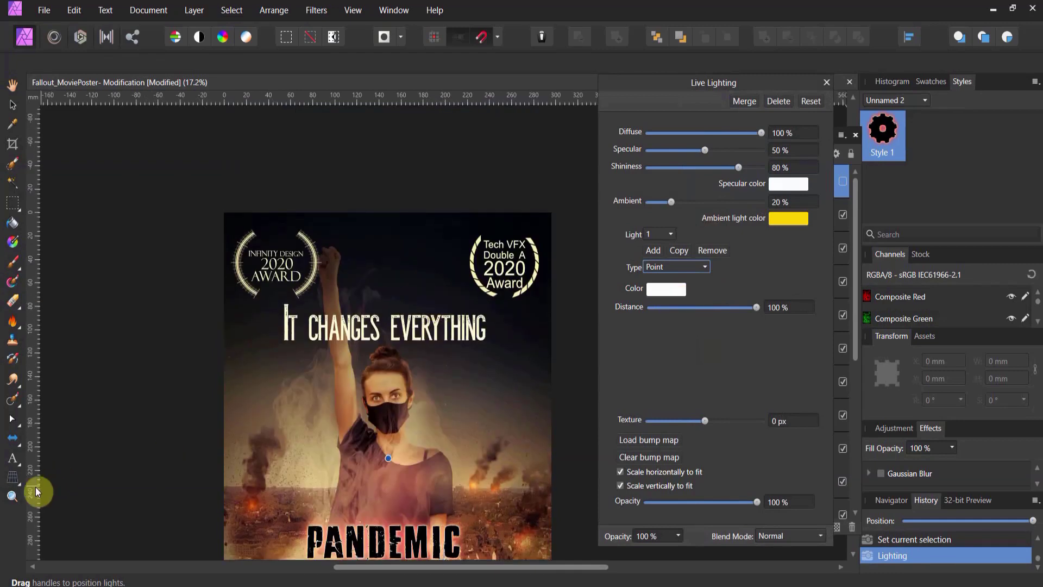
left_click(13, 495)
scroll(242, 313, "down", 2)
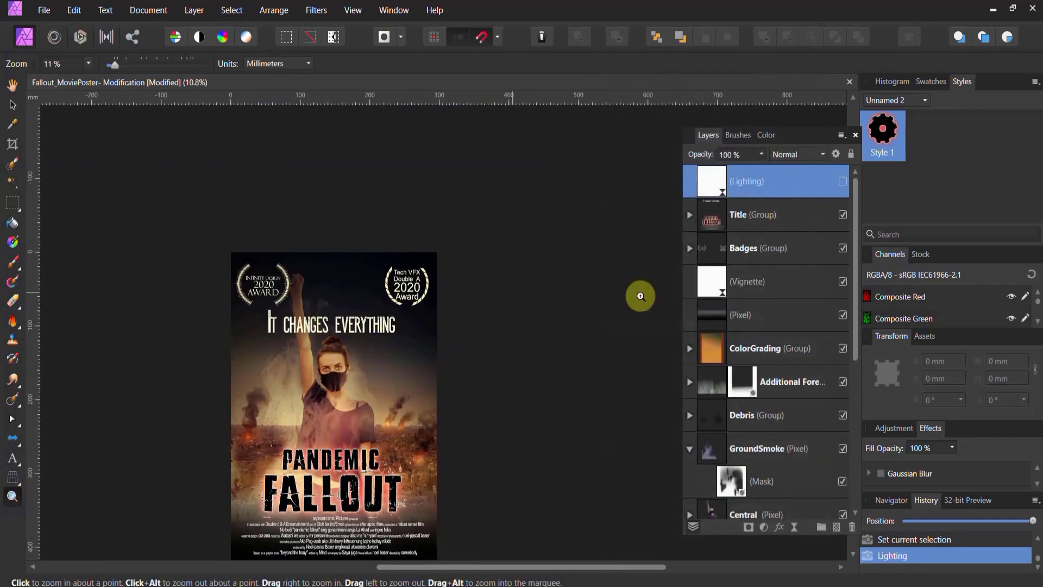
Shorten the point light's distance, move it toward the Tech VFX award, and make ambient light blue.
double_click(721, 203)
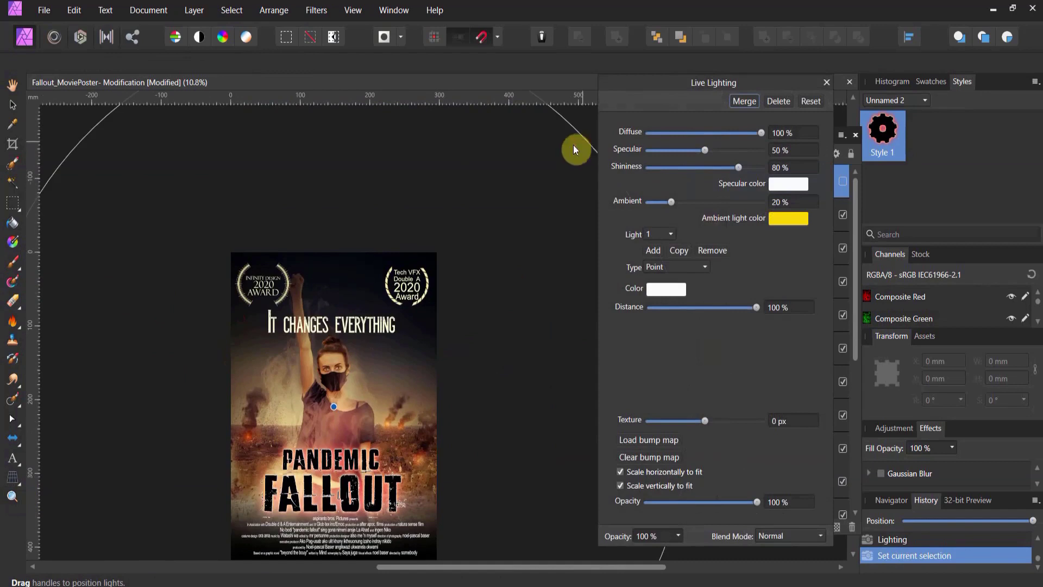
left_click_drag(574, 148, 344, 239)
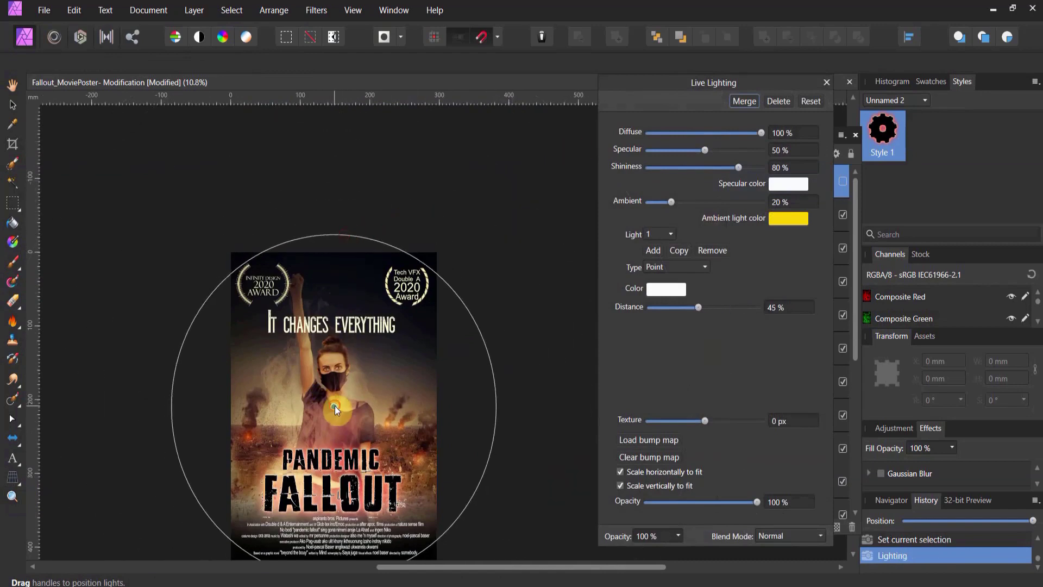
left_click_drag(335, 406, 407, 306)
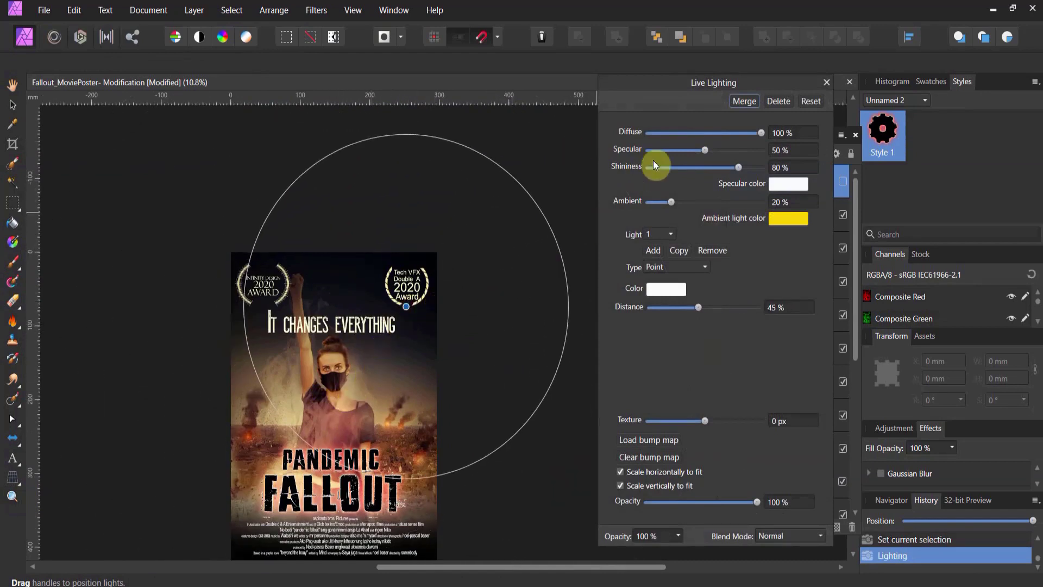
left_click(786, 216)
left_click_drag(751, 311, 802, 279)
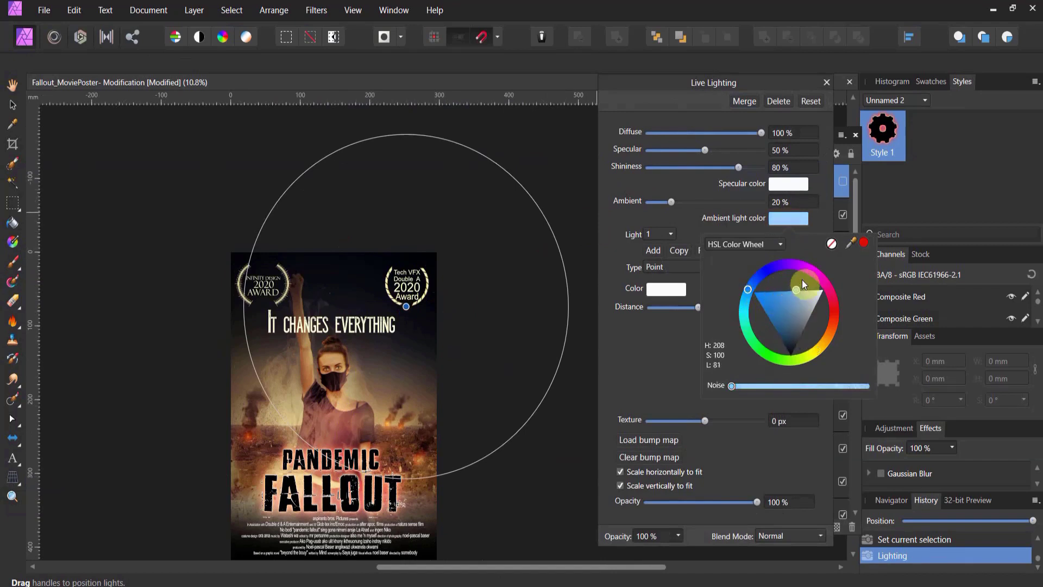
Place the light near the poster's left edge, show the layer again, and set distance to 39%.
left_click_drag(409, 308, 210, 321)
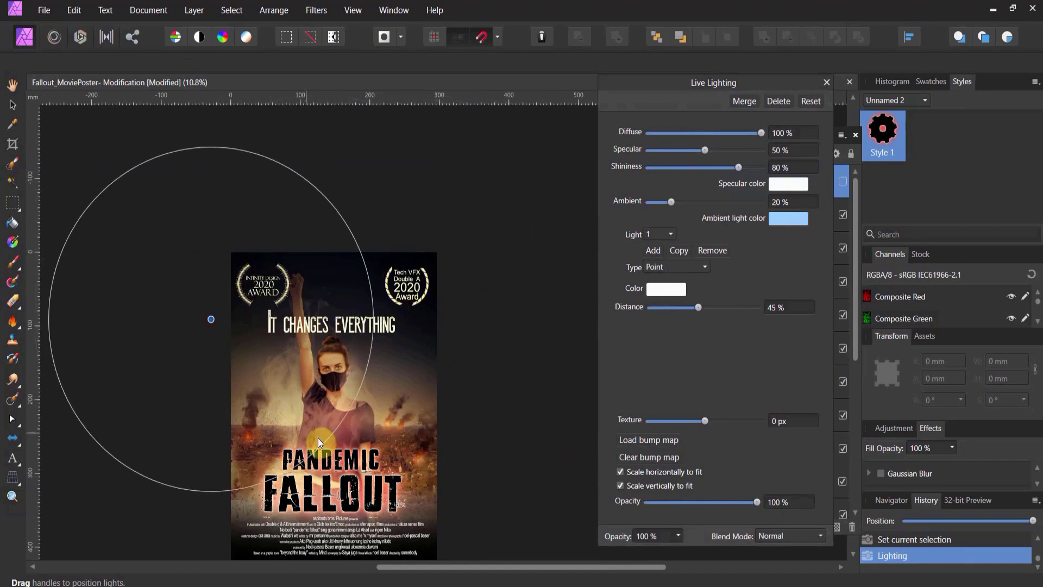
left_click_drag(318, 441, 273, 387)
left_click_drag(212, 319, 226, 302)
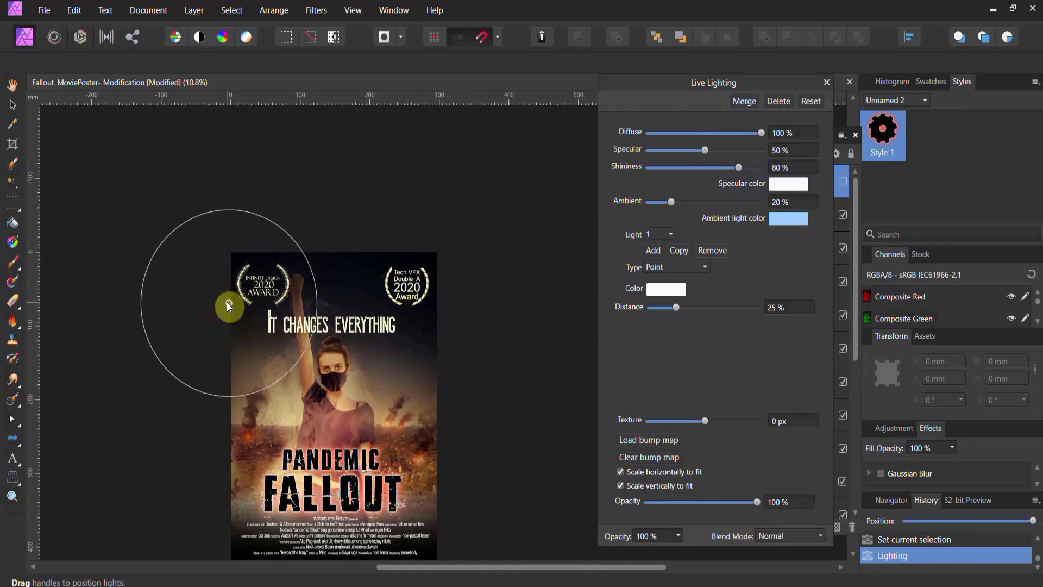
left_click_drag(792, 87, 648, 90)
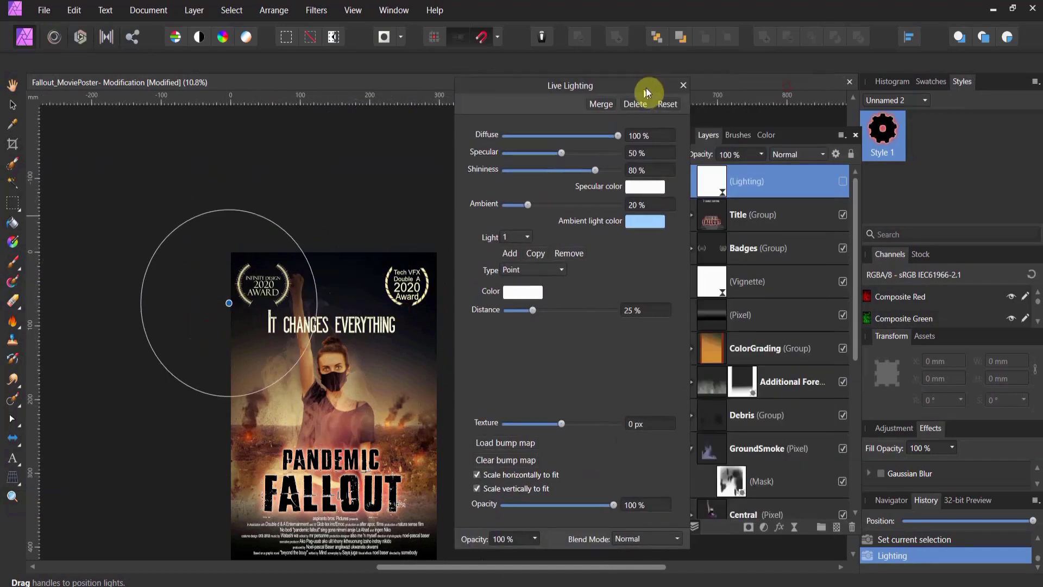
left_click(842, 181)
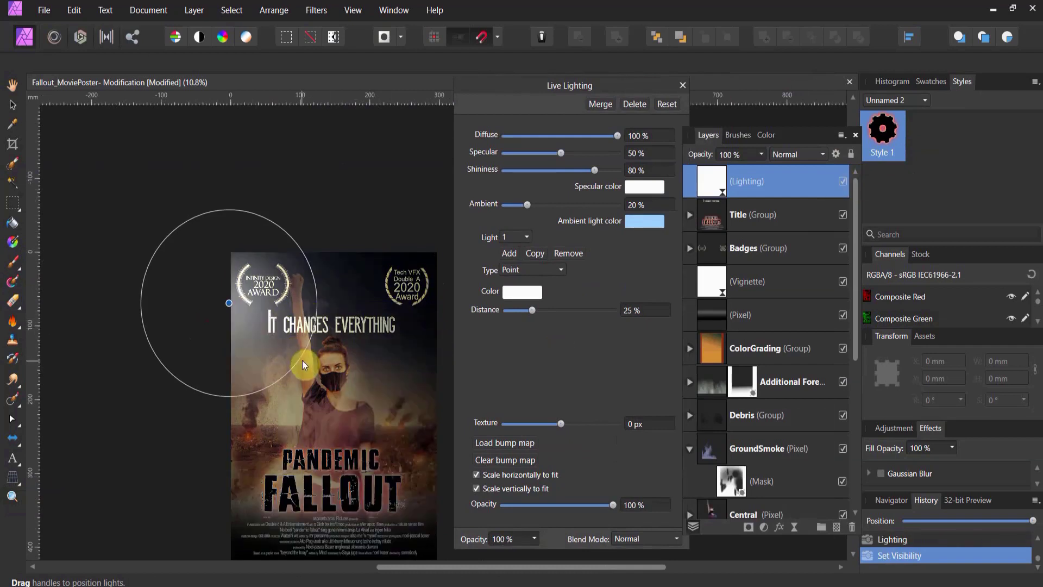
left_click_drag(302, 360, 351, 379)
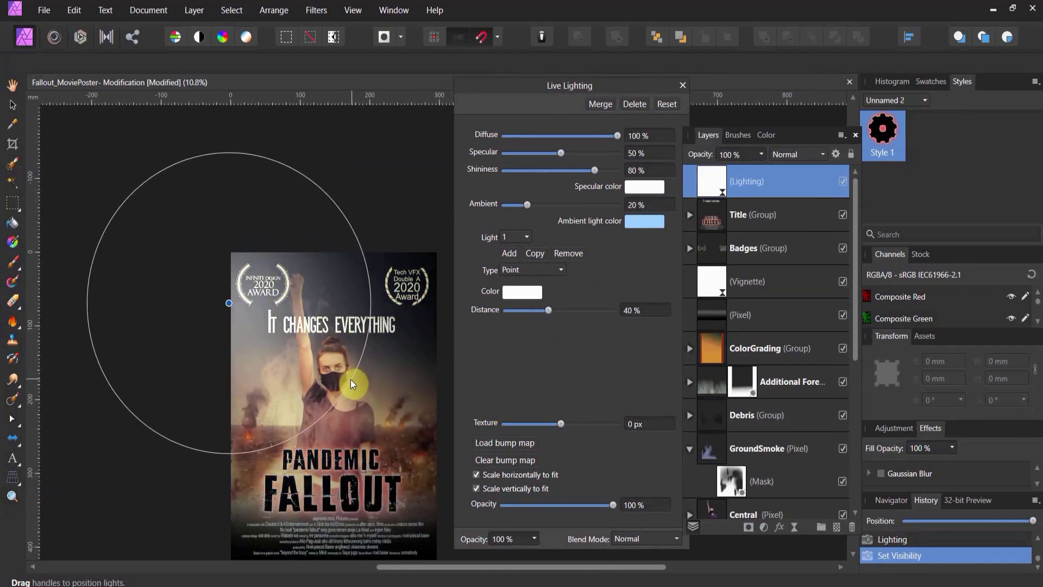
left_click_drag(231, 302, 275, 281)
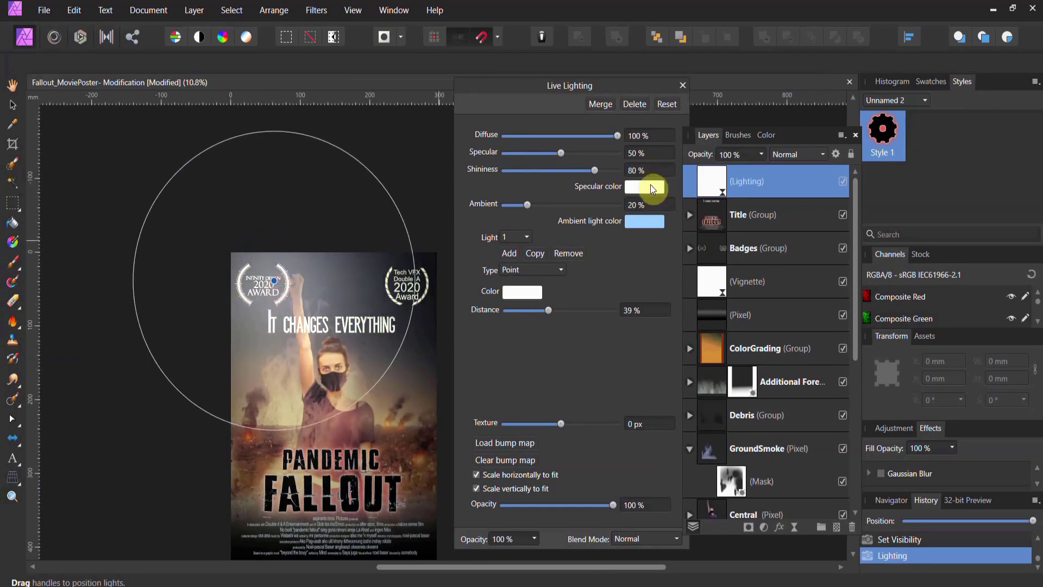
Set the point light's specular colour to a warm orange.
left_click(651, 185)
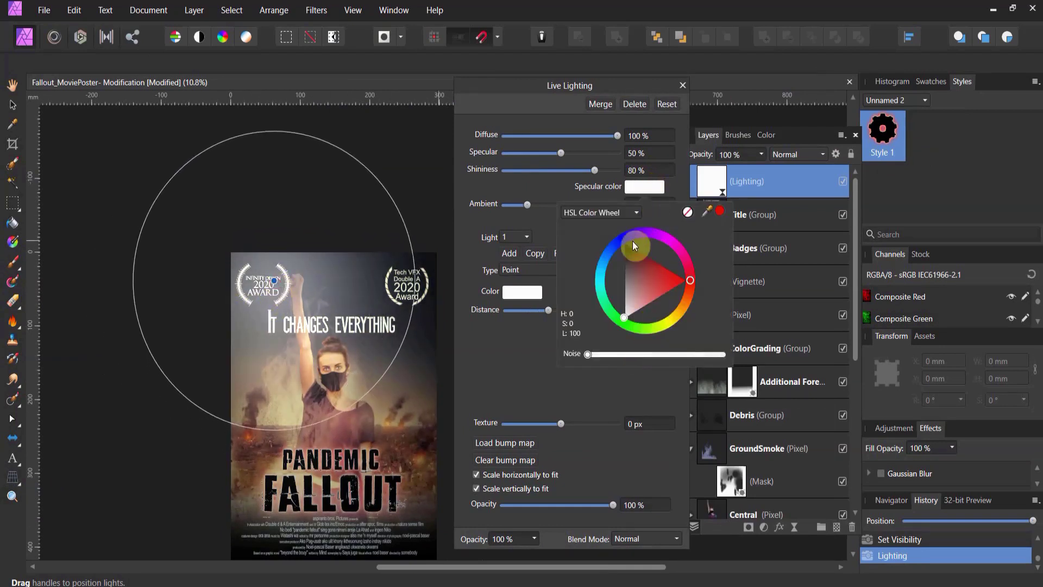
left_click(601, 273)
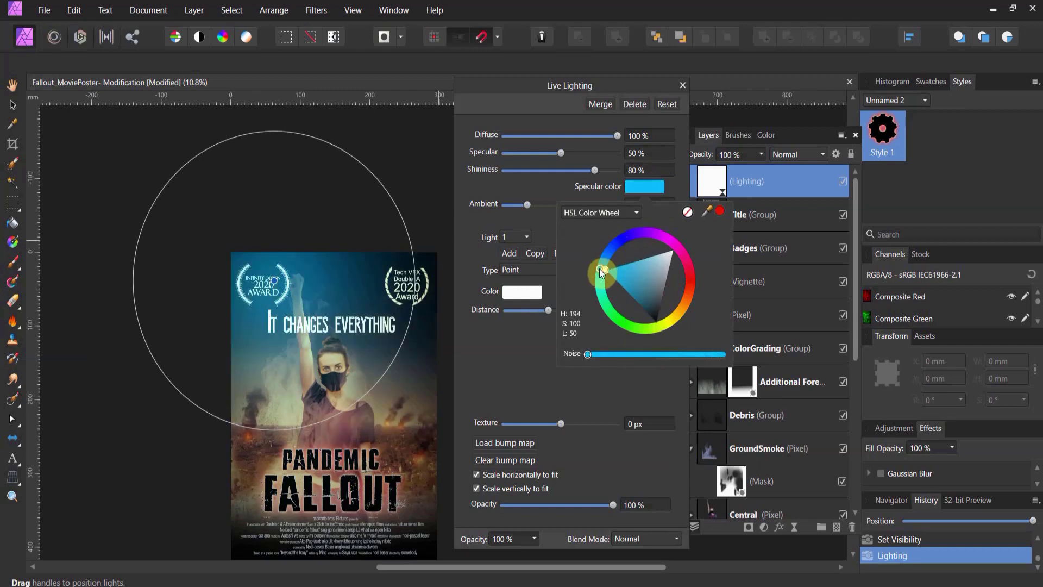
left_click_drag(600, 273, 633, 300)
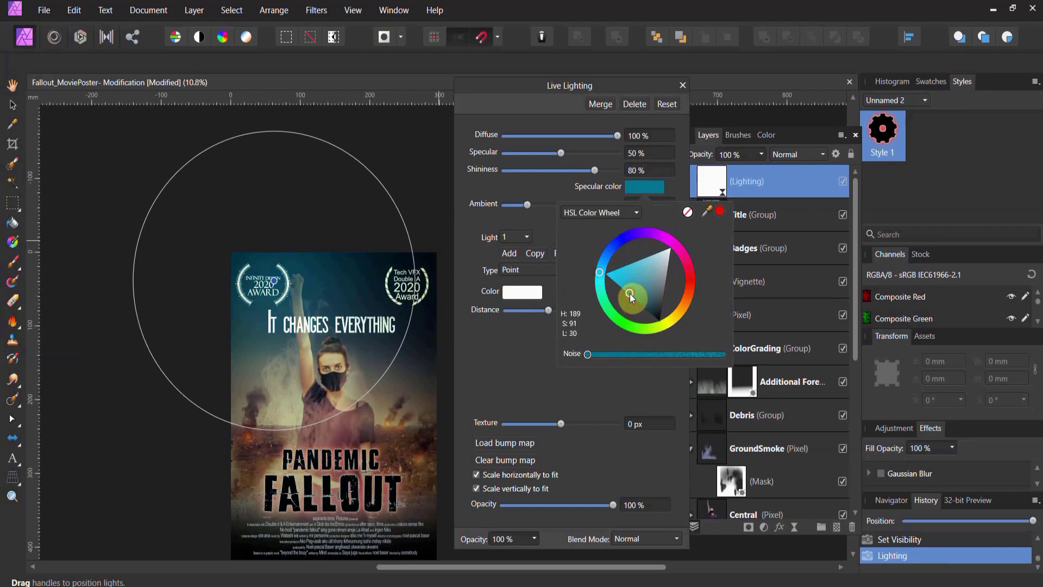
left_click(682, 306)
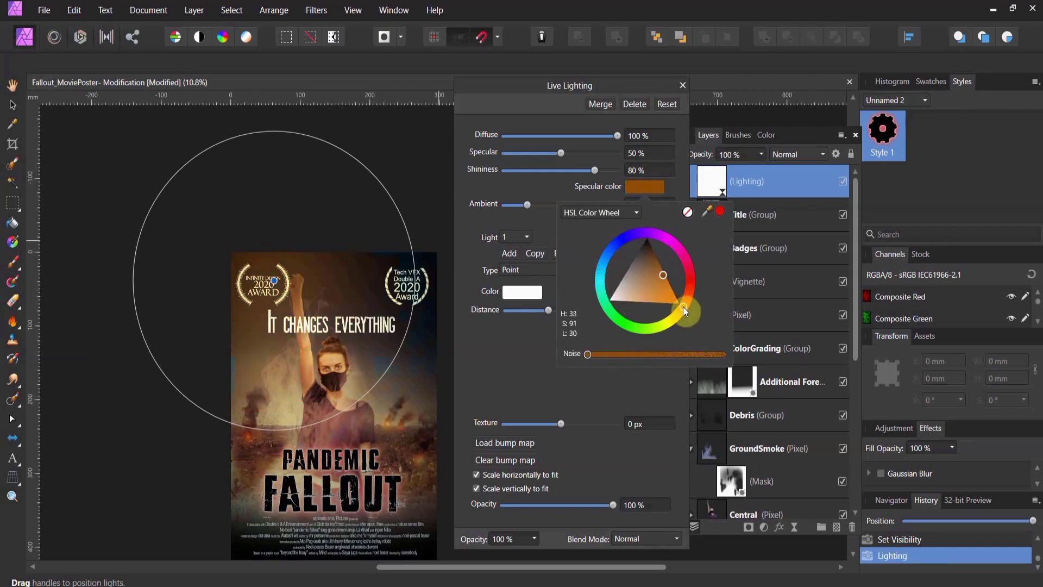
left_click(687, 296)
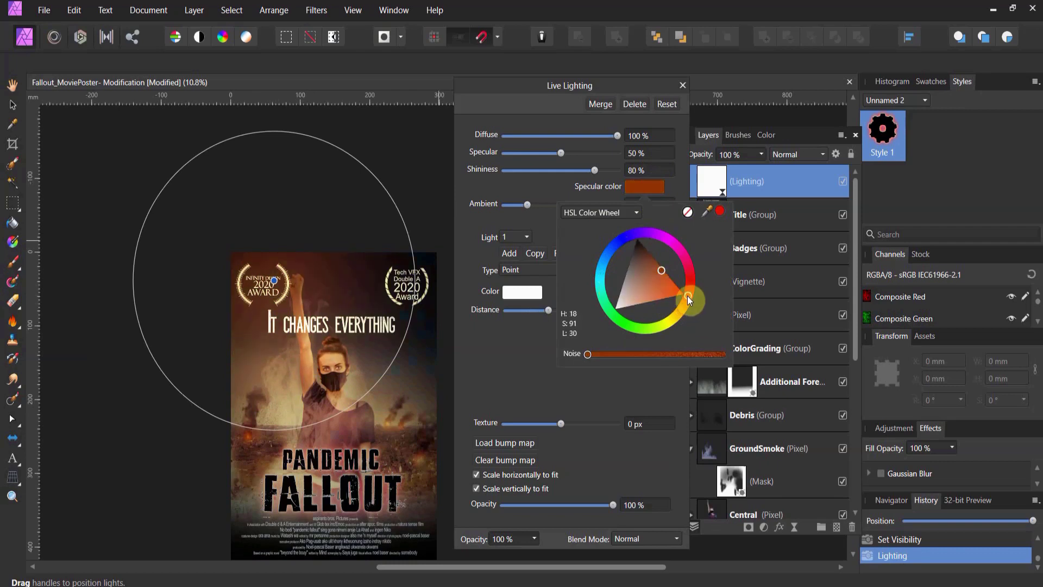
left_click_drag(687, 295, 684, 305)
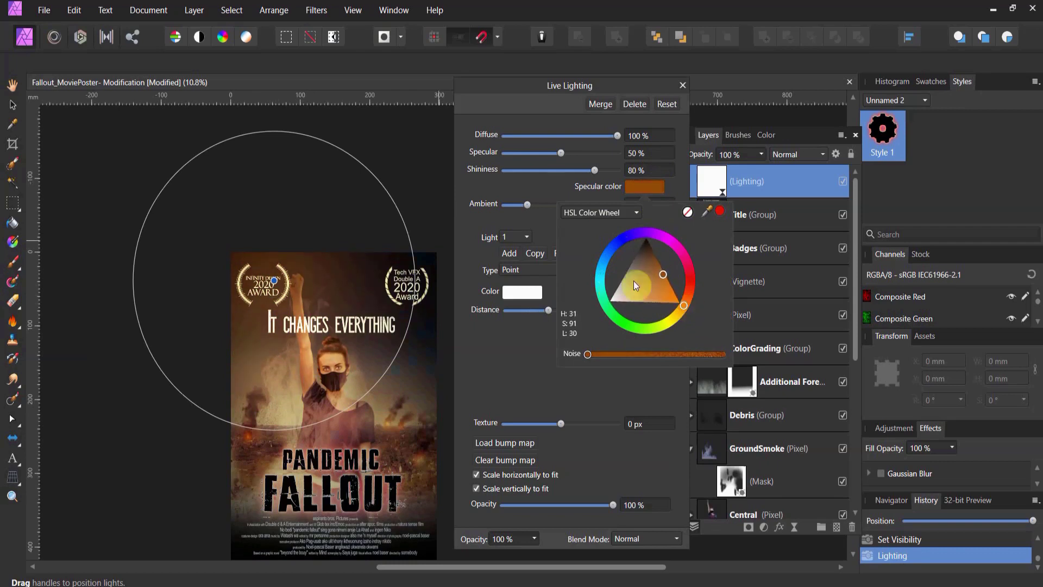
left_click(275, 288)
Nudge the point light down-left and set the ambient light colour to white.
left_click_drag(275, 287, 267, 296)
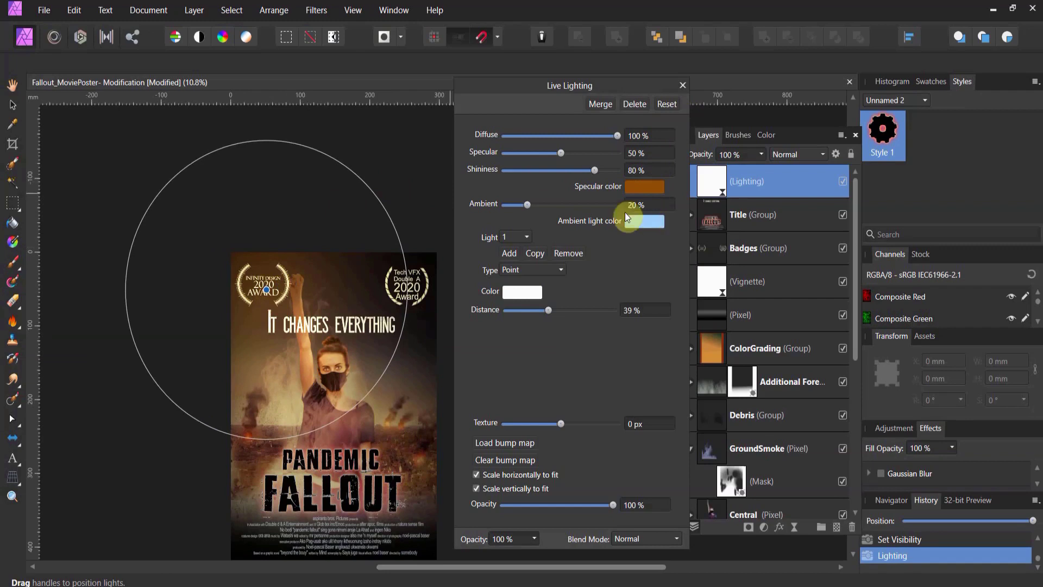
left_click(646, 221)
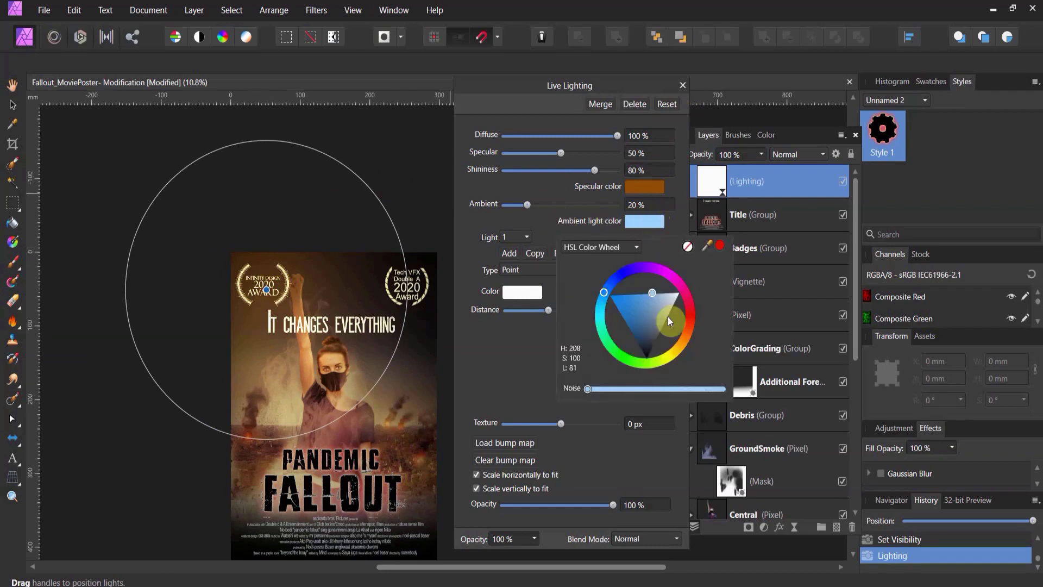
left_click_drag(668, 318, 694, 289)
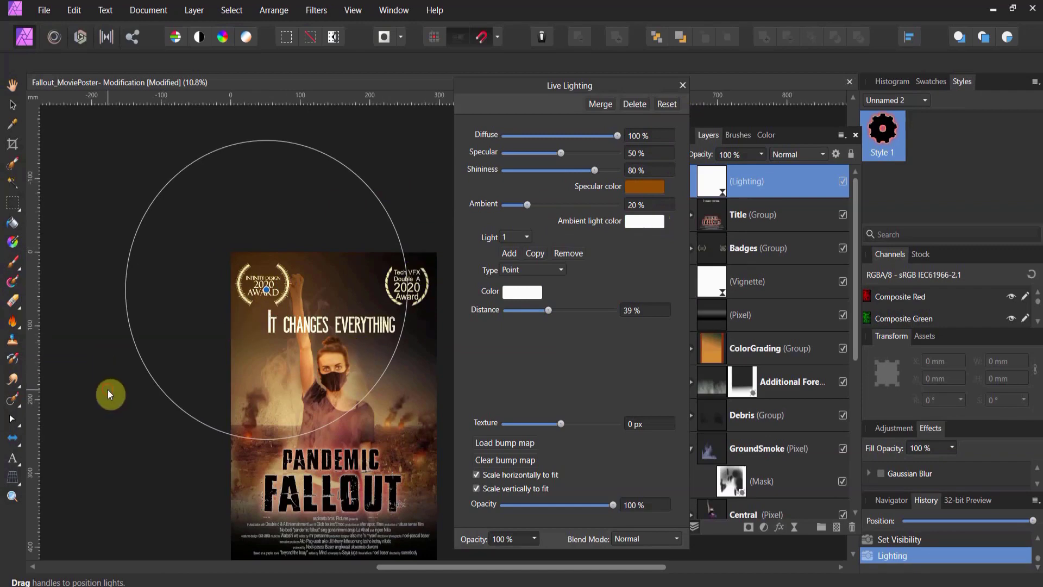
Zoom in on the tagline area of the poster.
left_click(12, 496)
left_click(294, 363)
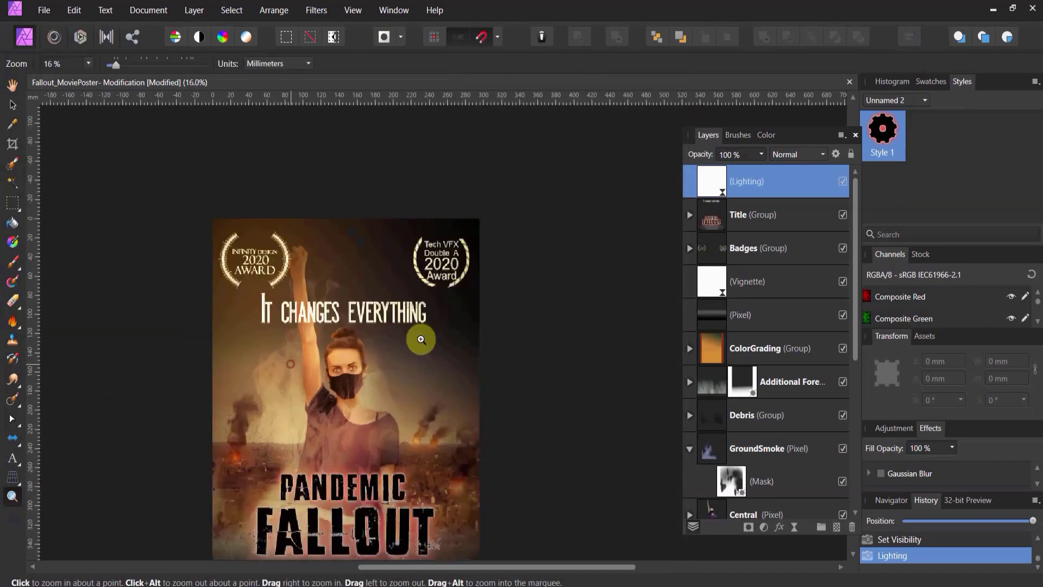
scroll(432, 336, "down", 2)
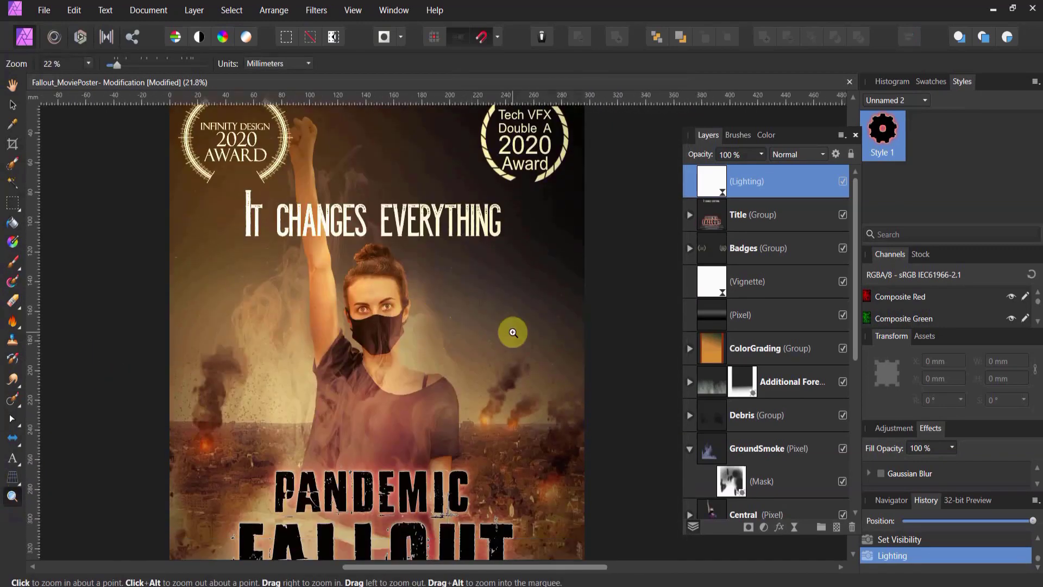
scroll(513, 333, "down", 1)
scroll(513, 332, "down", 2)
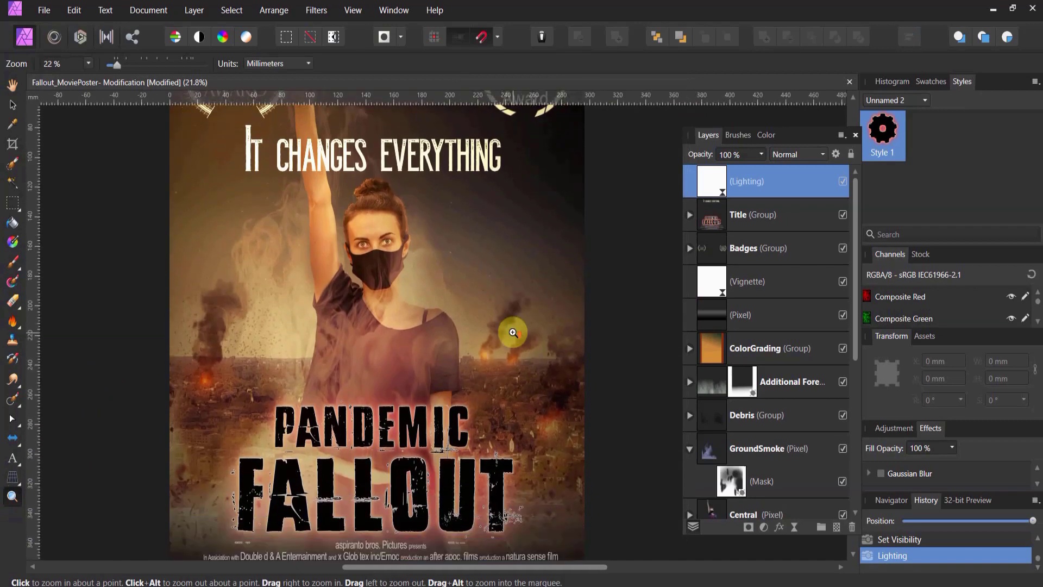
left_click_drag(507, 331, 396, 321)
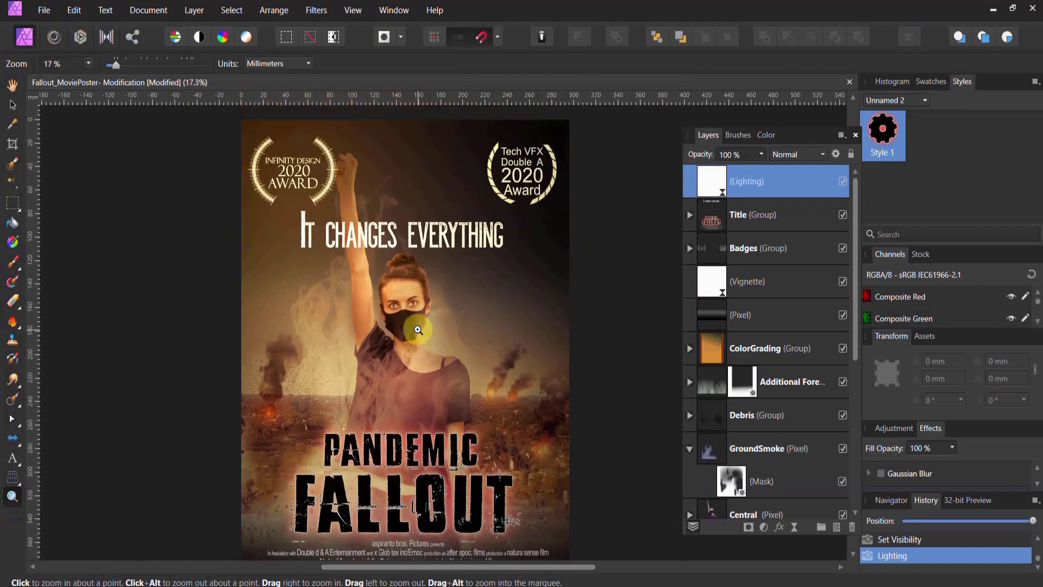
left_click(413, 246)
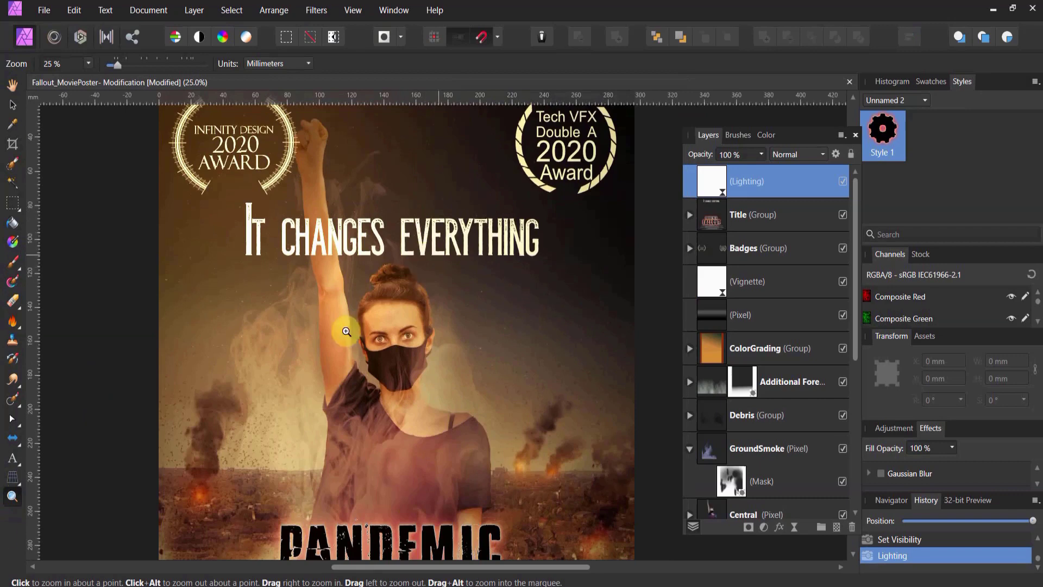
Select the 'It changes everything' tagline text and expand the Title group in Layers.
left_click(14, 109)
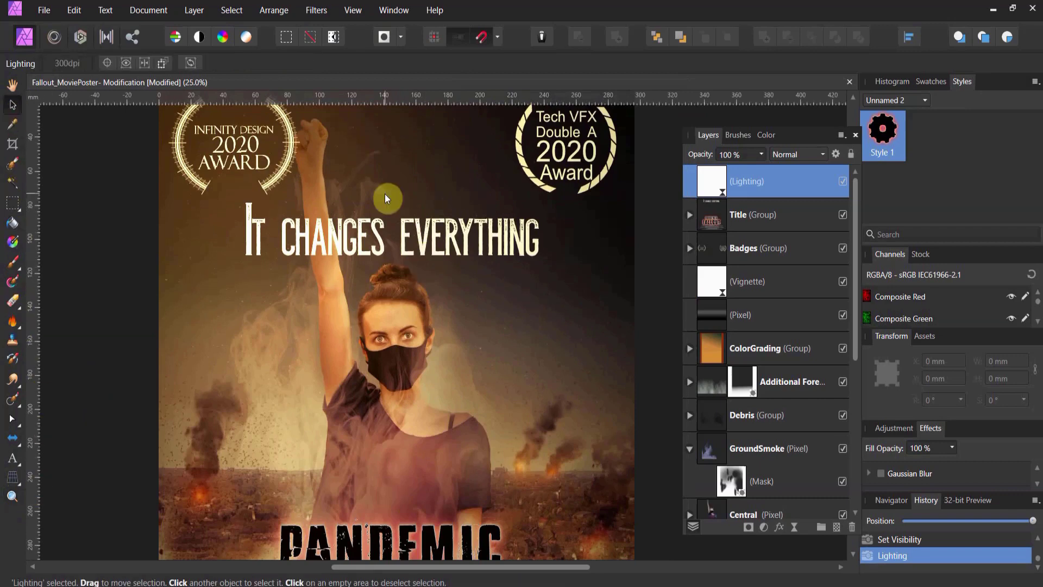
left_click(388, 232)
double_click(389, 231)
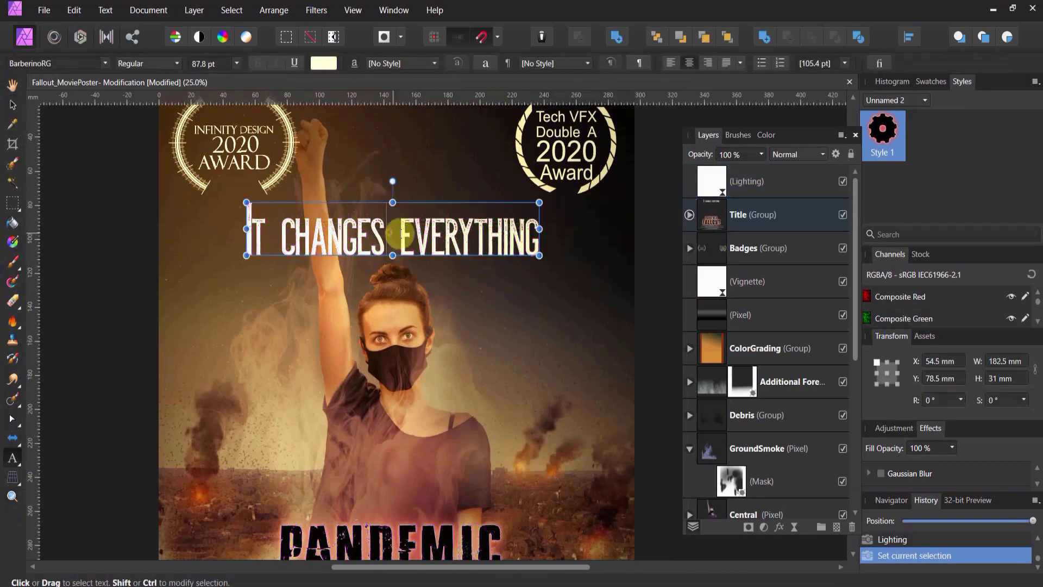
key("ctrl+a")
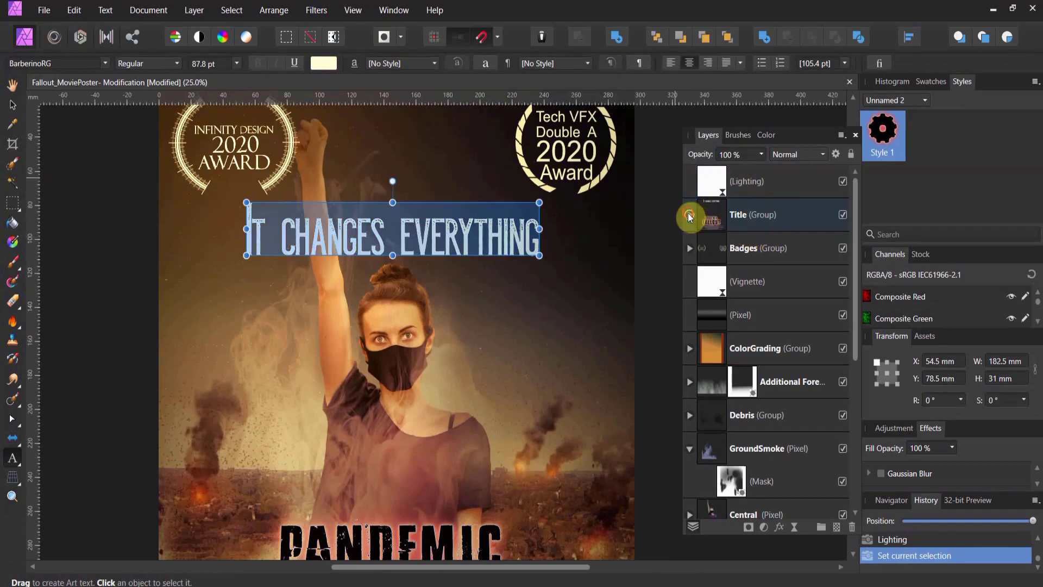
left_click(689, 216)
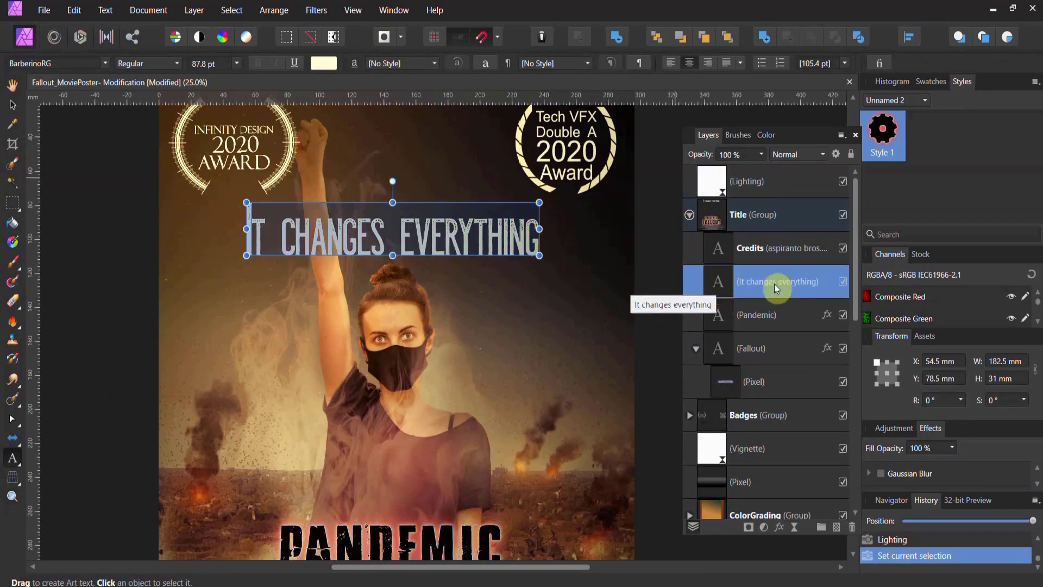
Give the tagline an outer shadow with 23.2 px radius and 36.3 px offset.
left_click(779, 527)
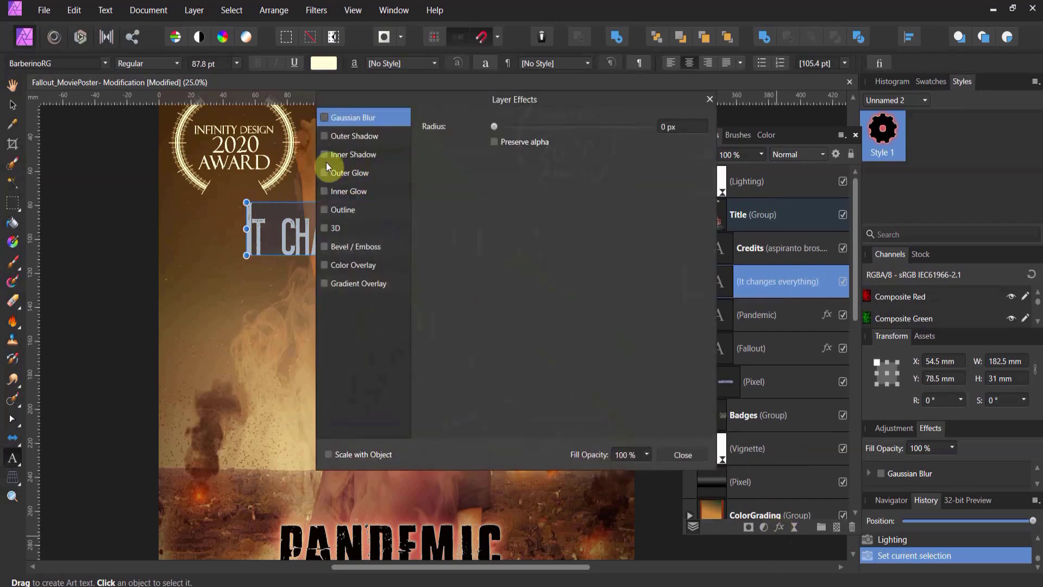
left_click(326, 143)
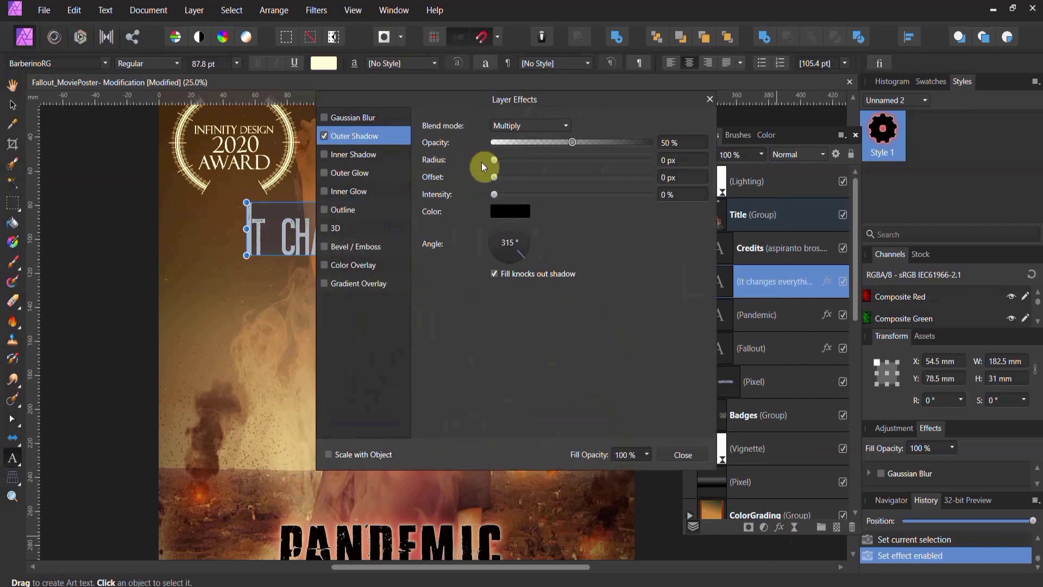
left_click_drag(494, 161, 590, 174)
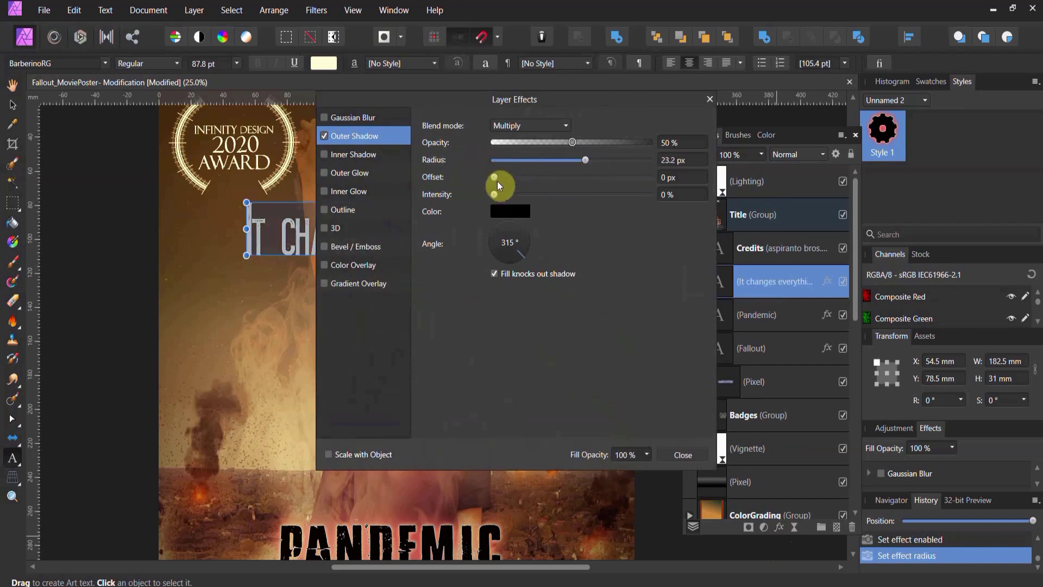
left_click(639, 187)
left_click_drag(495, 181, 588, 209)
left_click(709, 100)
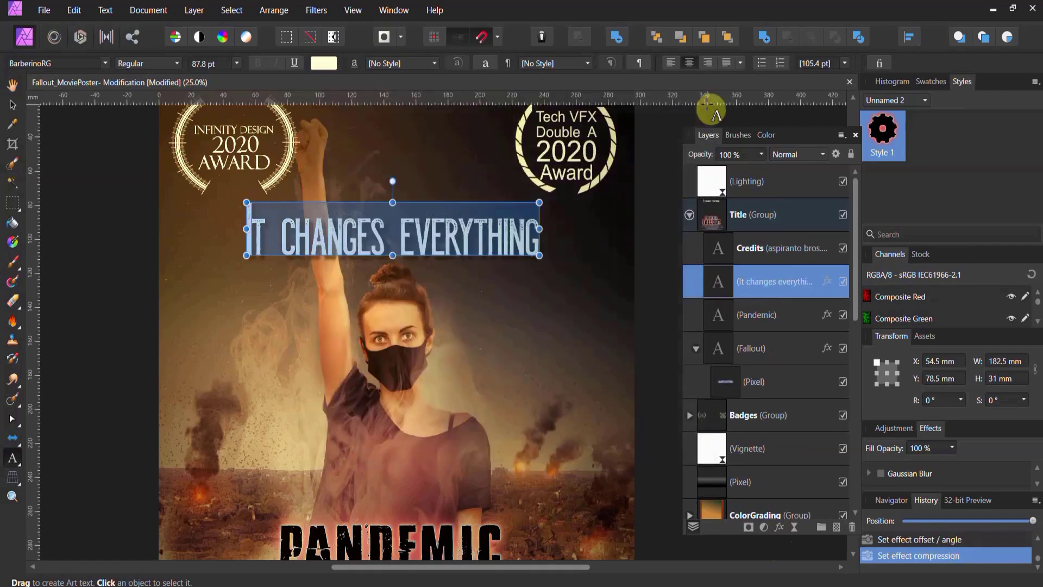
Select the GroundSmoke layer's mask in the Layers panel.
left_click(103, 263)
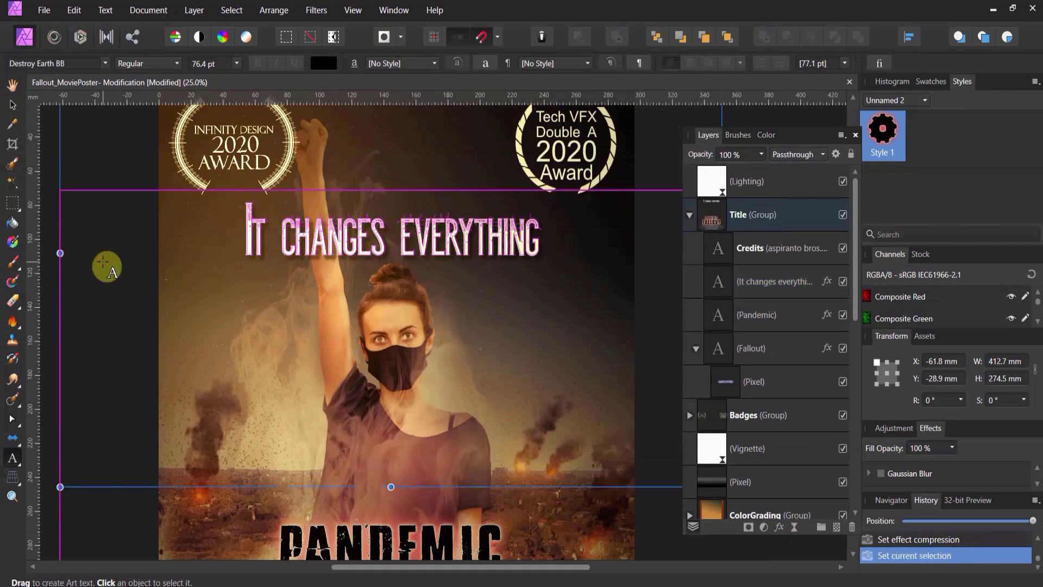
scroll(140, 478, "down", 3)
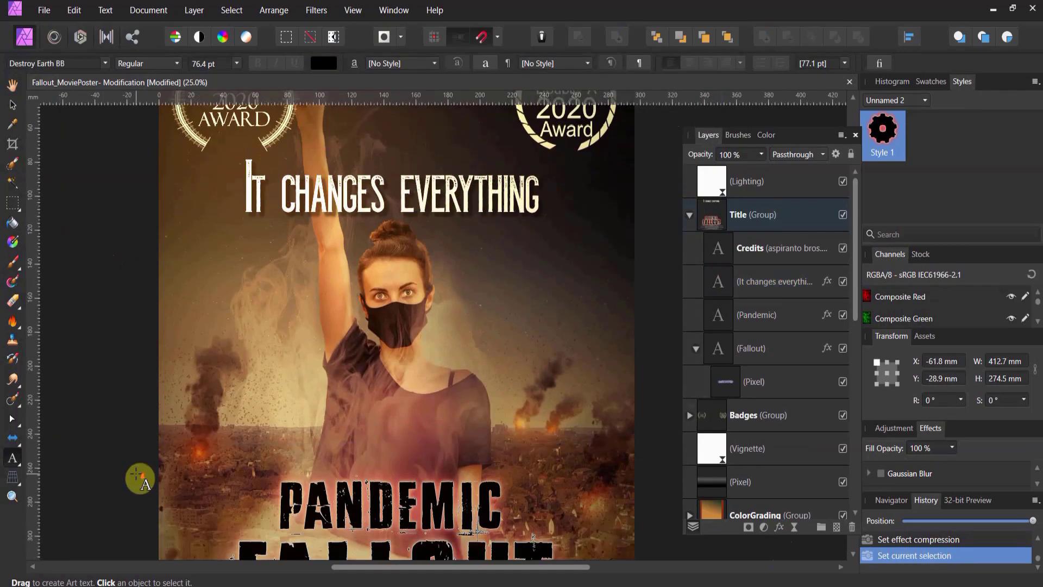
scroll(140, 479, "up", 1)
scroll(722, 411, "down", 5)
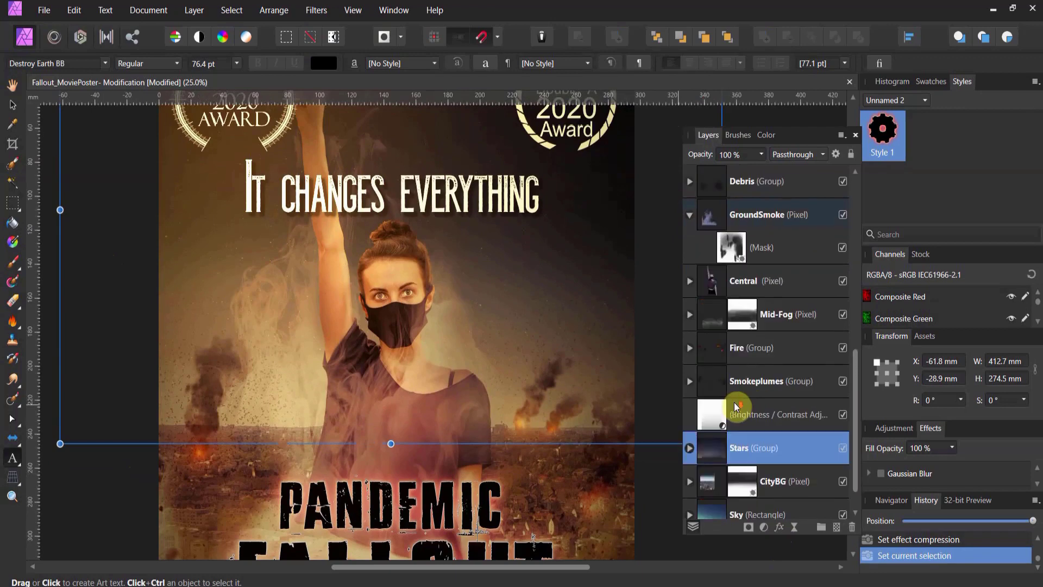
left_click(690, 215)
left_click(690, 216)
left_click(722, 249)
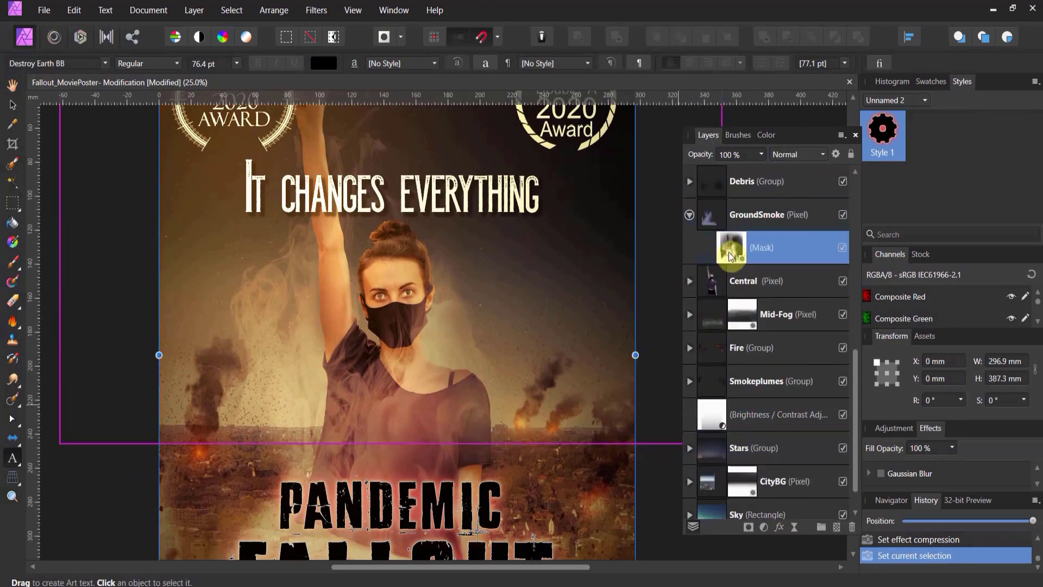
Paint the mask at 11% brush flow over the smoke left of the raised arm.
left_click(12, 261)
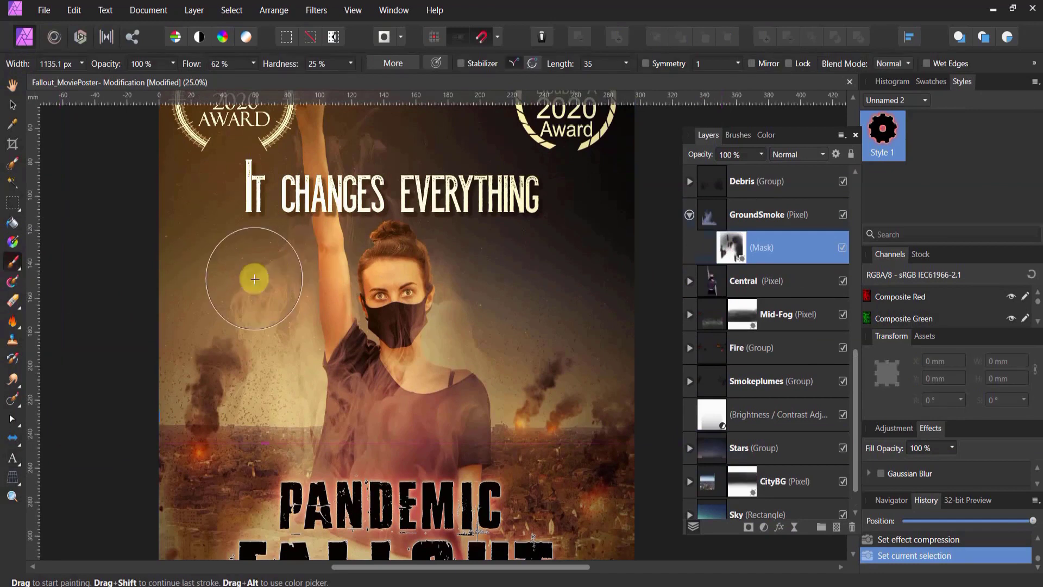
left_click(253, 64)
left_click_drag(258, 79, 211, 83)
left_click_drag(245, 284, 278, 289)
mouse_move(277, 287)
left_mouse_down()
mouse_move(277, 353)
mouse_move(289, 244)
mouse_move(381, 169)
mouse_move(349, 158)
mouse_move(342, 189)
mouse_move(360, 161)
mouse_move(273, 365)
mouse_move(290, 367)
mouse_move(280, 344)
mouse_move(442, 328)
mouse_move(446, 311)
mouse_move(458, 333)
mouse_move(470, 296)
mouse_move(463, 318)
mouse_move(484, 329)
mouse_move(466, 292)
mouse_move(554, 421)
mouse_move(541, 496)
left_mouse_up()
scroll(541, 496, "up", 1)
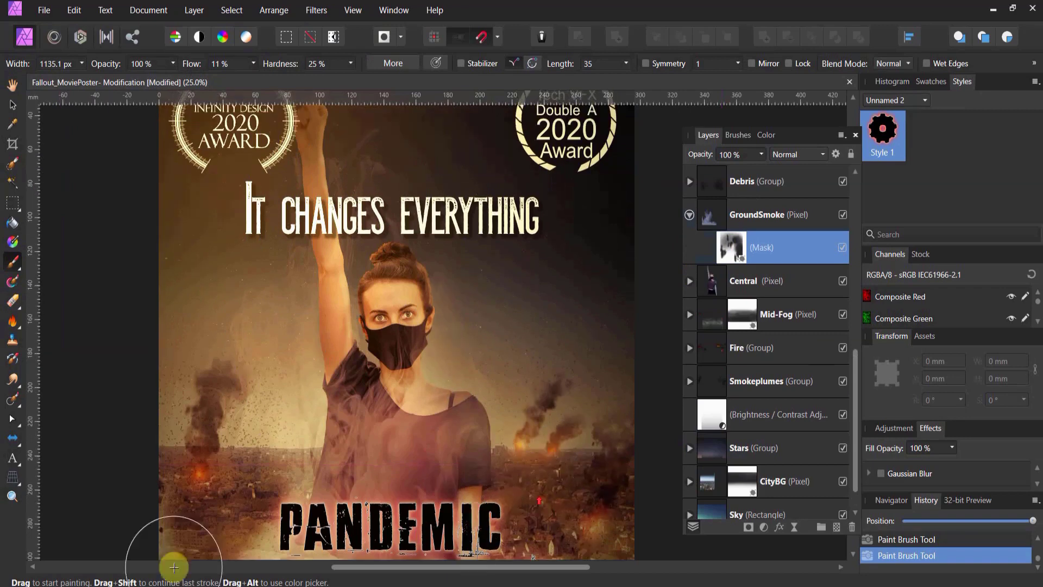
left_click(12, 494)
key("ctrl+minus")
key("ctrl+minus")
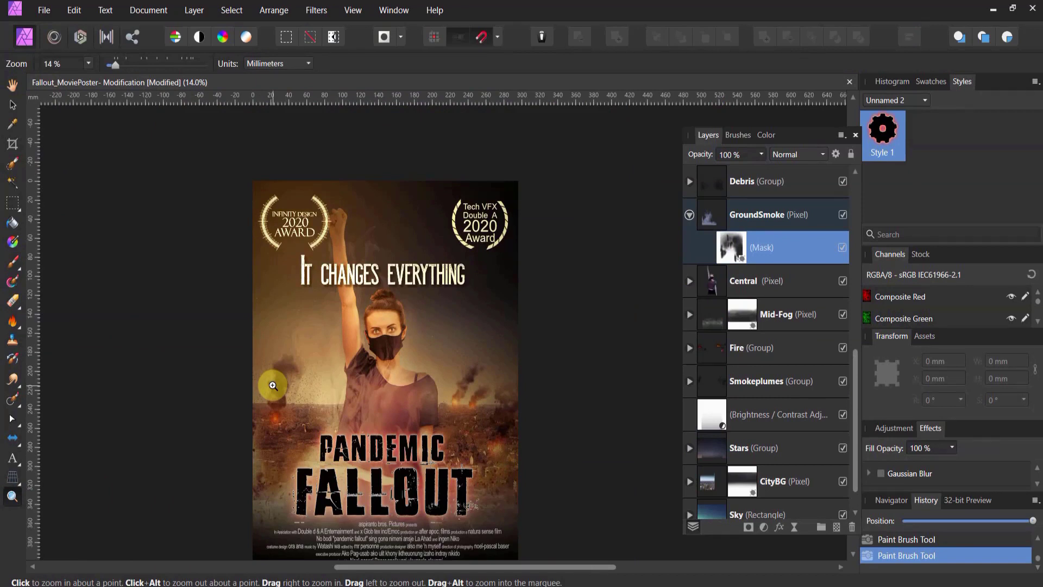
Open the original Fallout_MoviePoster, then return to the Fallout_MoviePoster- Modification tab.
scroll(272, 384, "down", 1)
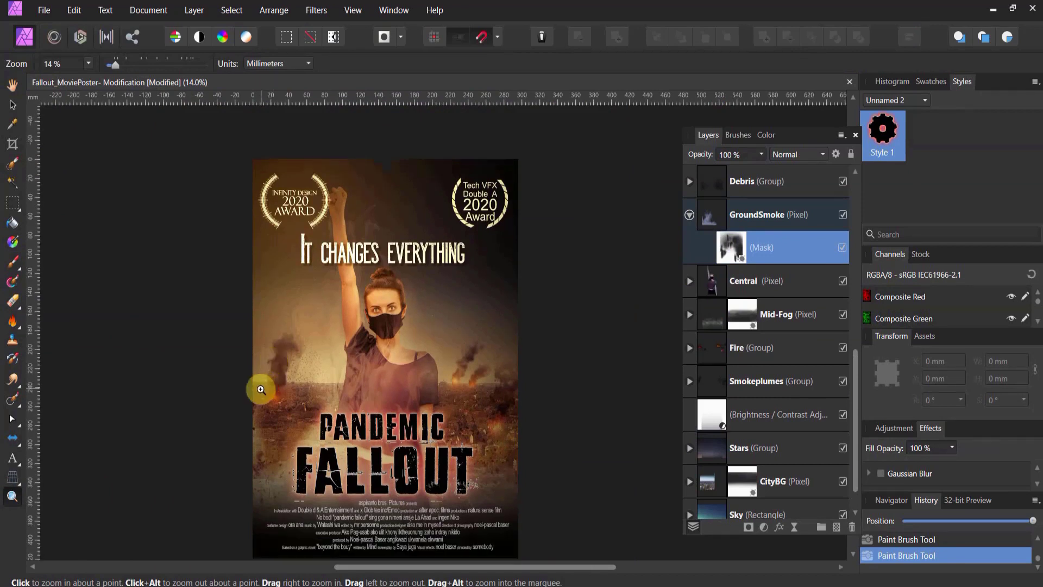
scroll(259, 389, "down", 1)
left_click(45, 10)
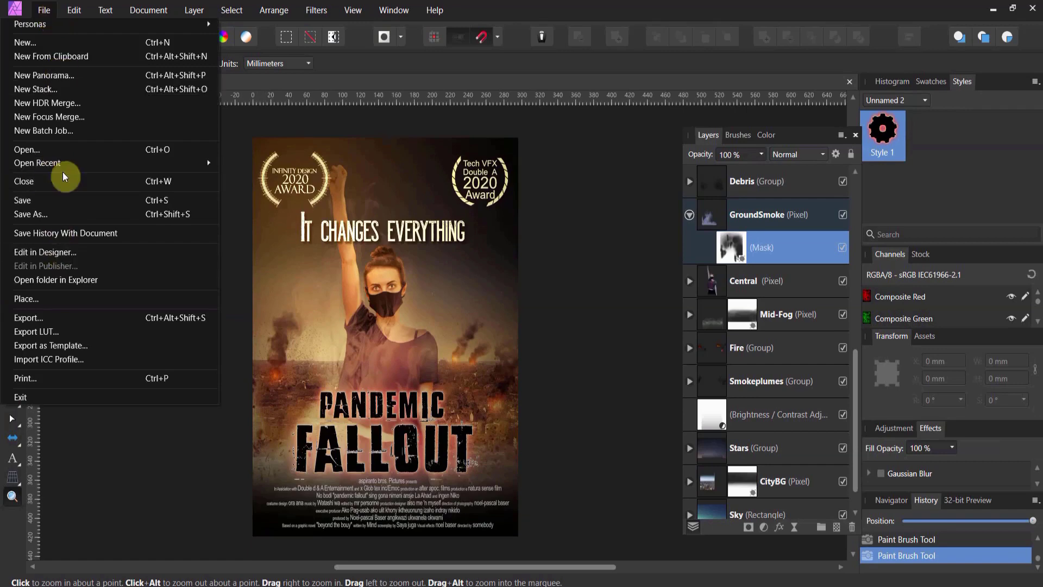
left_click(67, 147)
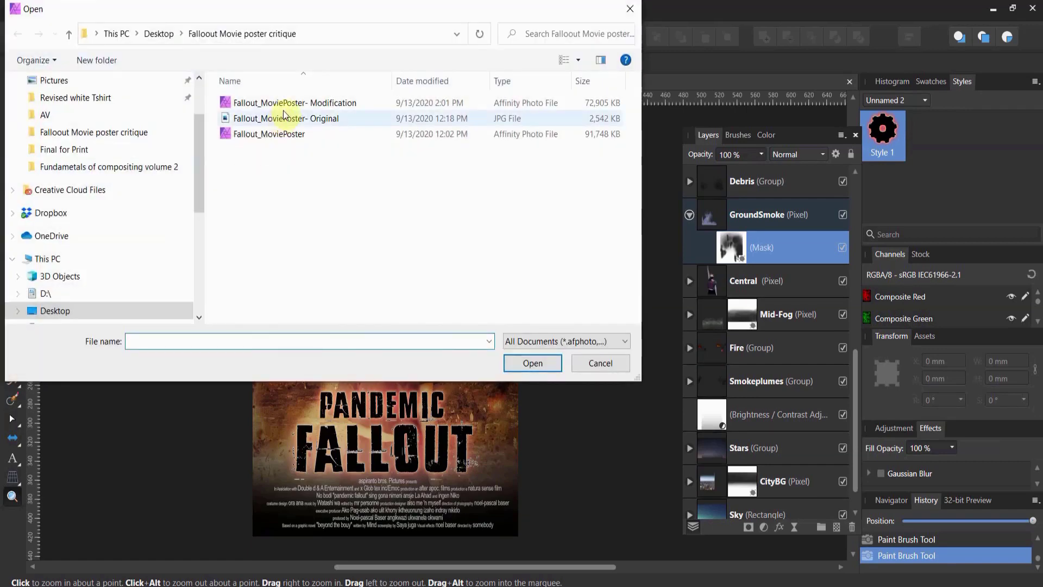
double_click(281, 134)
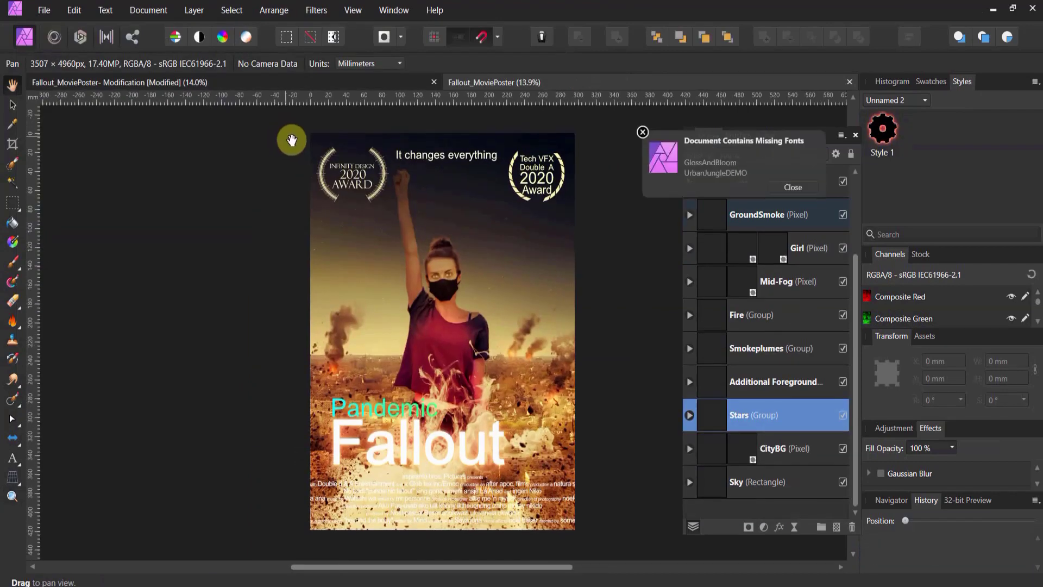
left_click(309, 83)
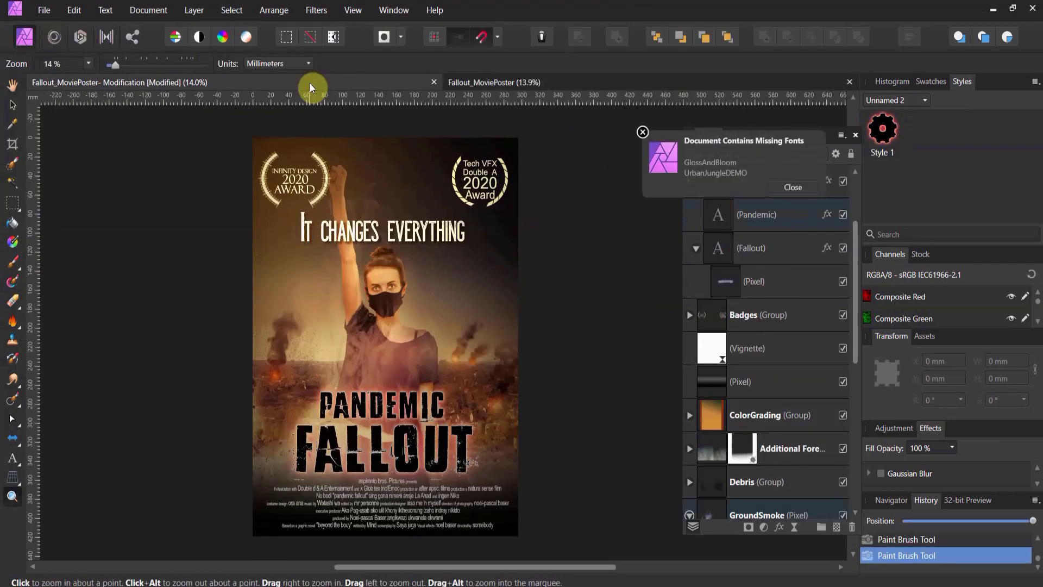